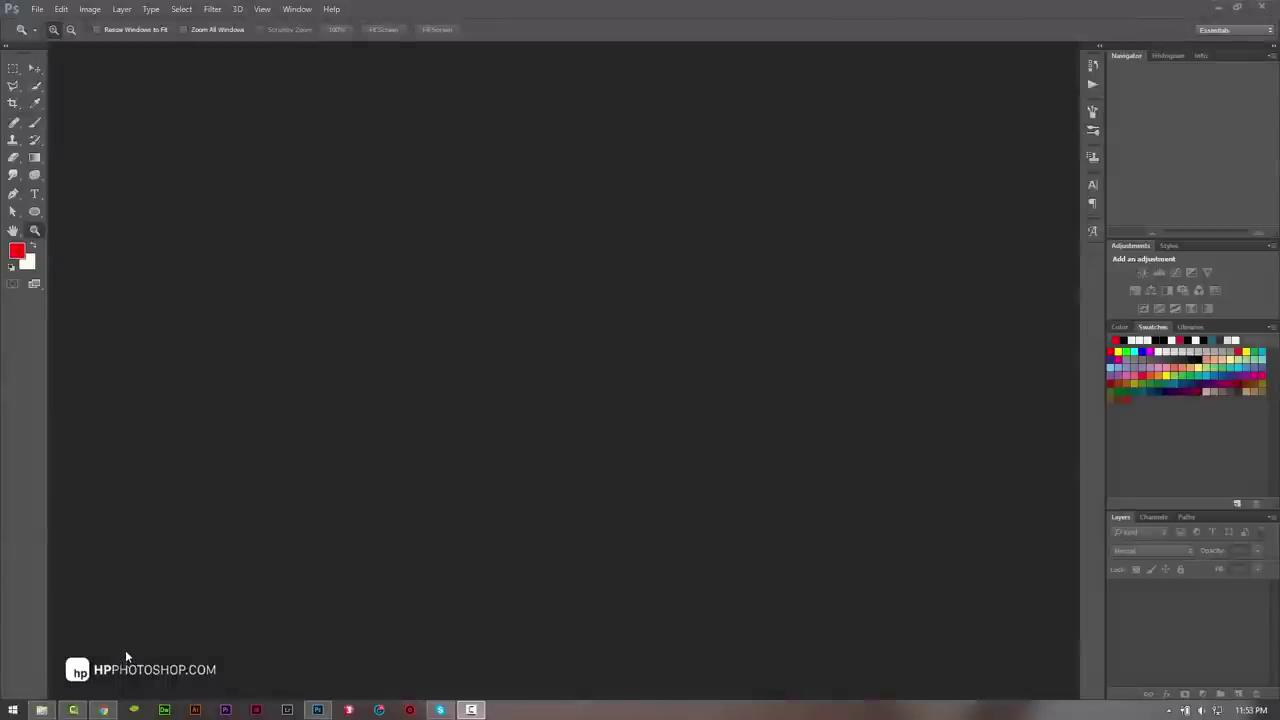
Switch from Photoshop to the Chrome browser showing the hpphotoshop.com home page
click(103, 710)
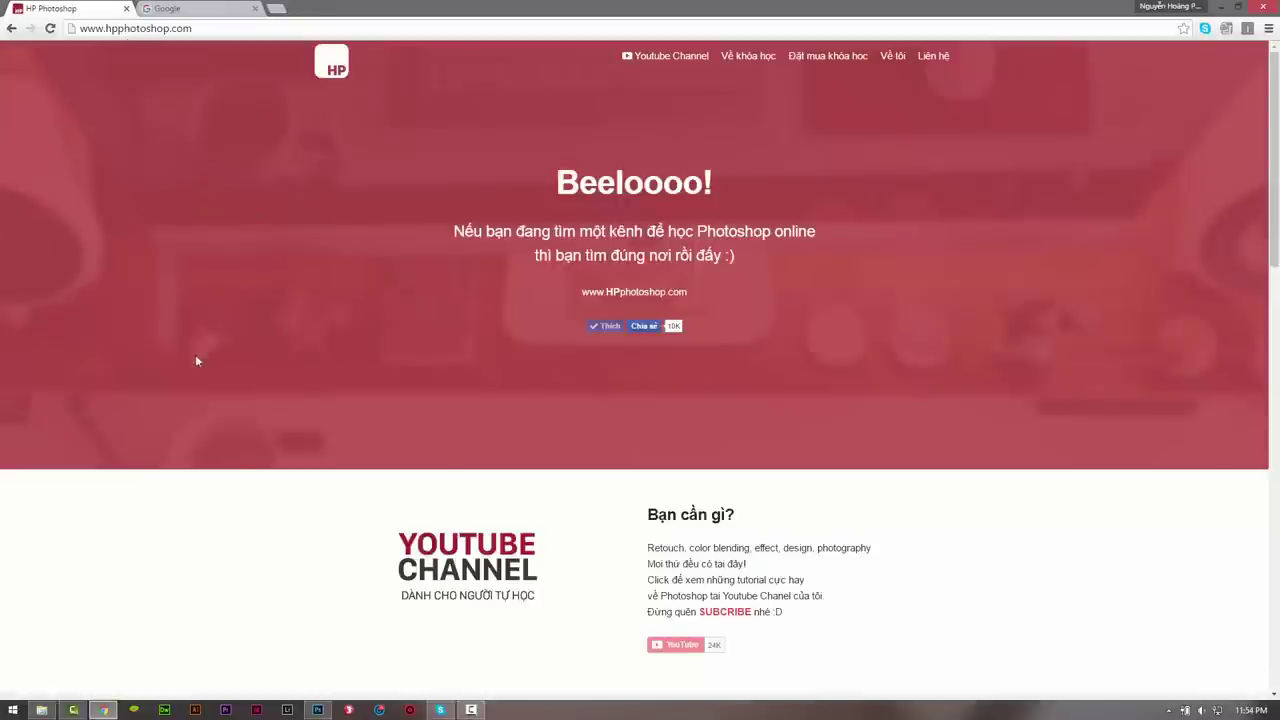
scroll(180, 366, down, 5)
scroll(167, 372, down, 2)
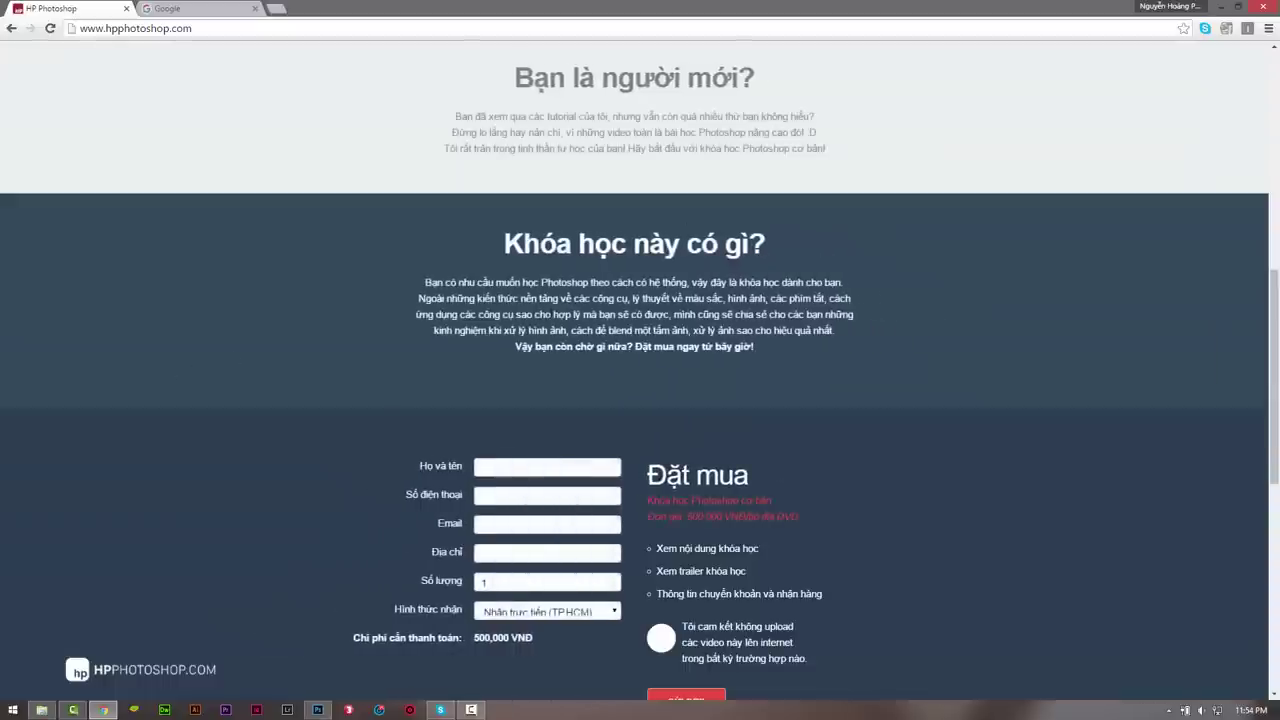
scroll(492, 384, down, 1)
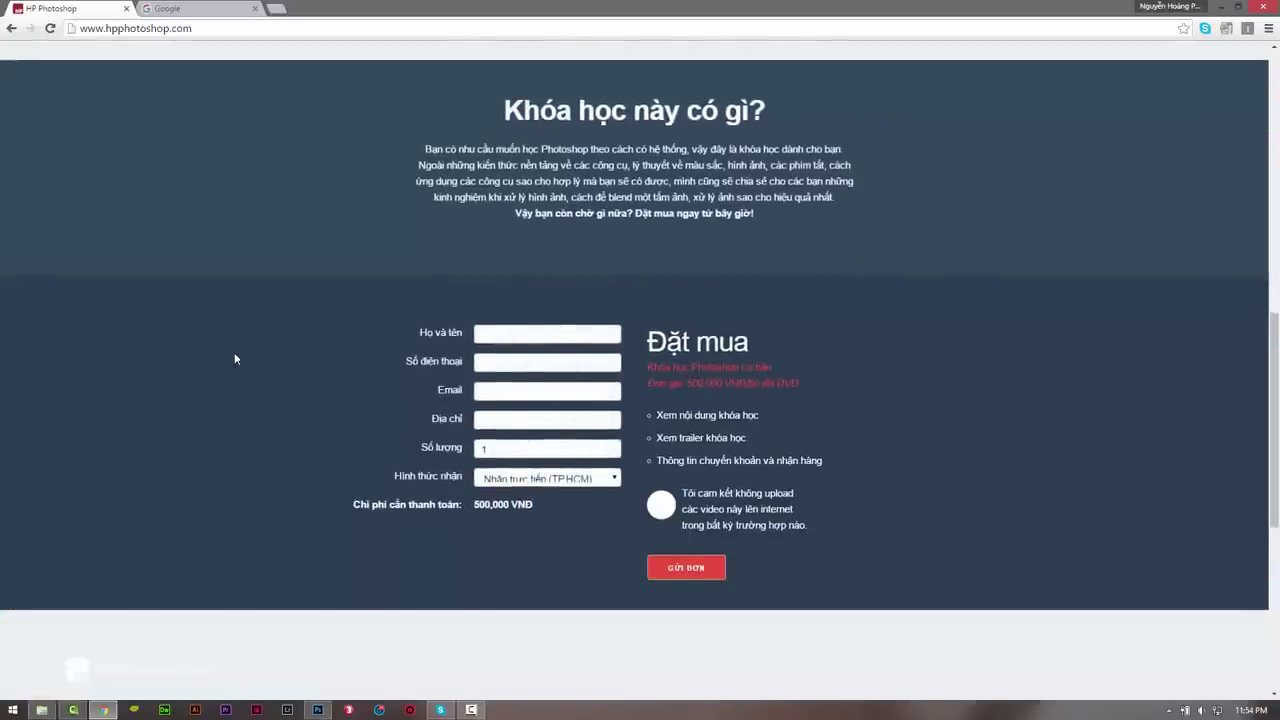
scroll(234, 355, up, 5)
scroll(228, 354, down, 1)
scroll(215, 300, up, 3)
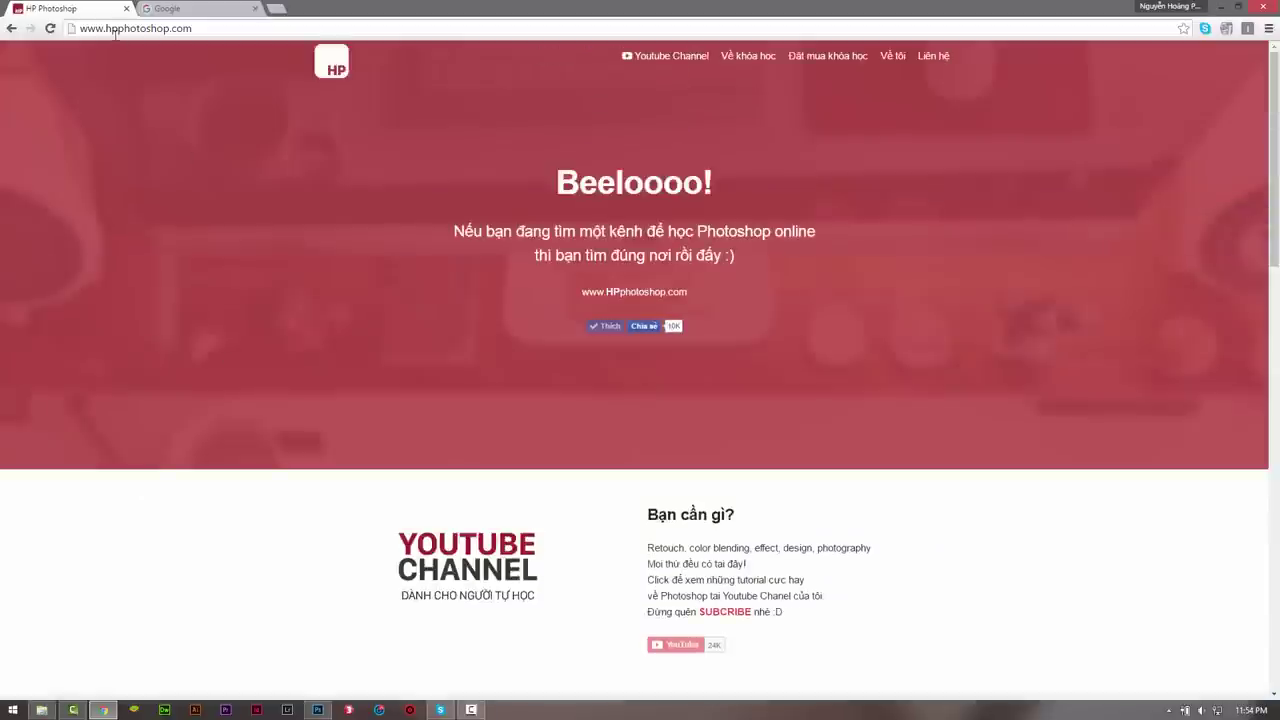
scroll(244, 288, down, 8)
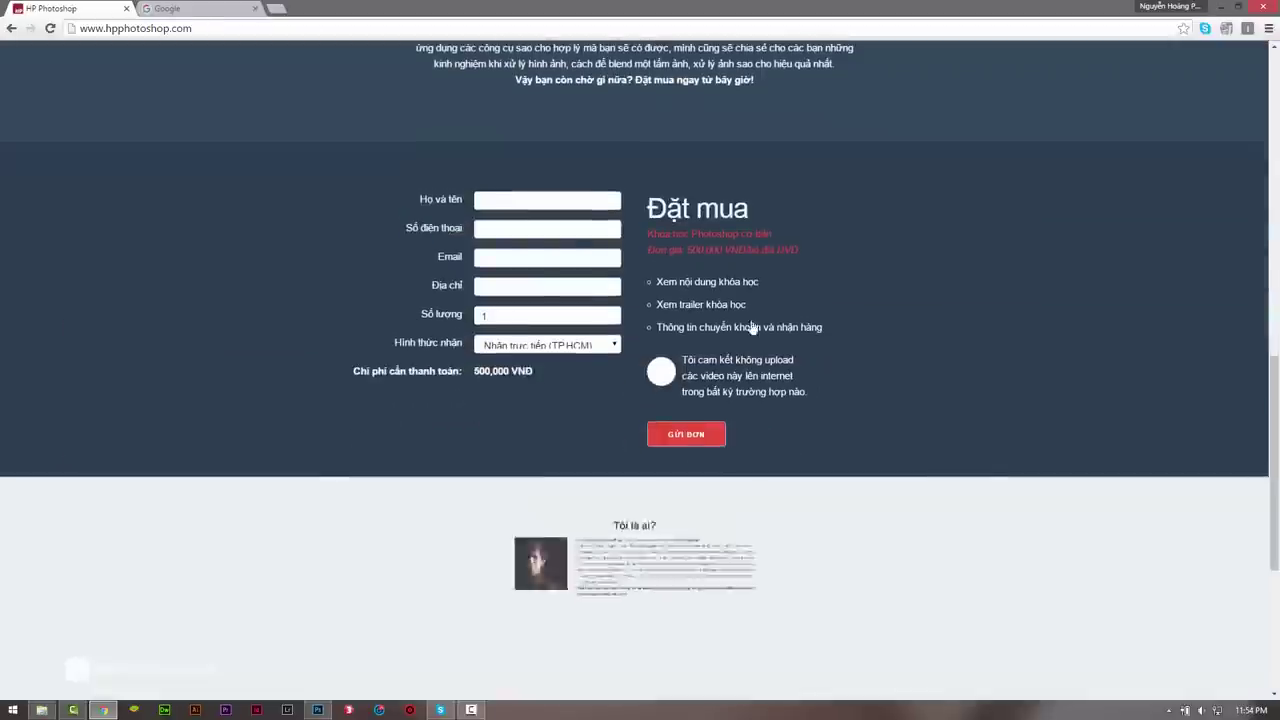
scroll(246, 283, up, 4)
scroll(246, 283, up, 4)
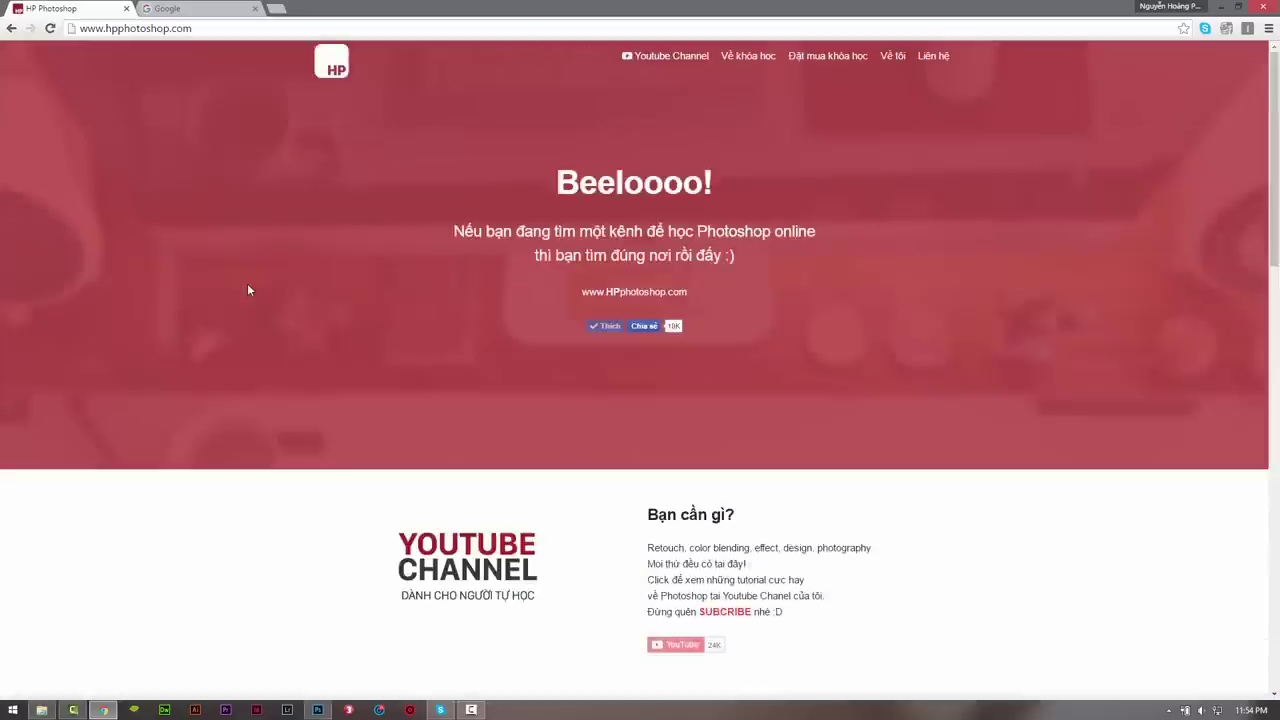
Search Google for 'what is font' in the Google tab
click(213, 7)
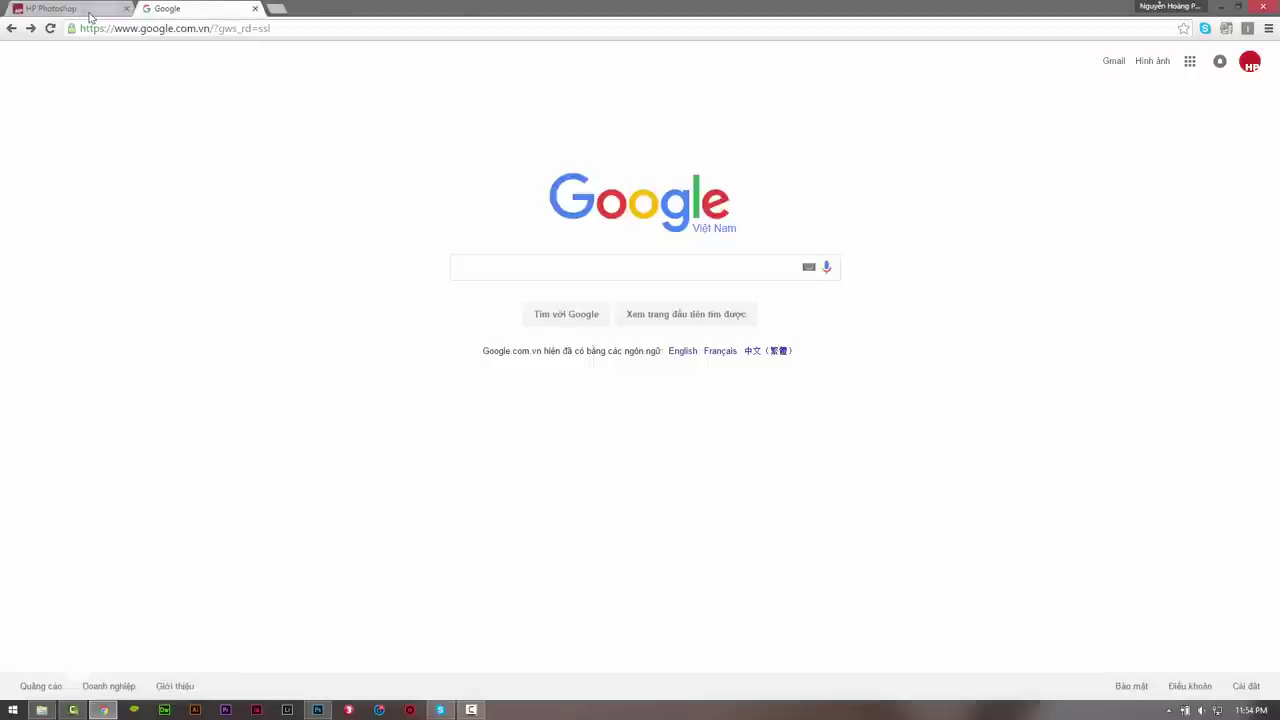
click(474, 271)
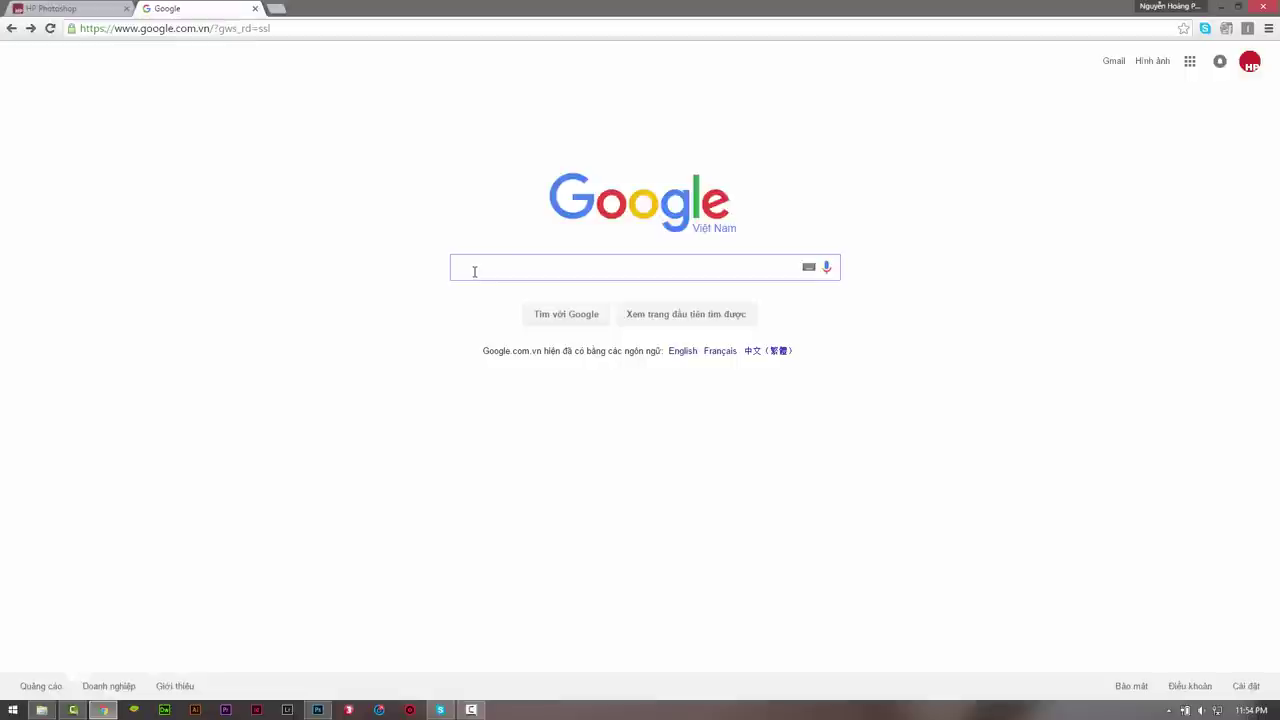
text(what is fo)
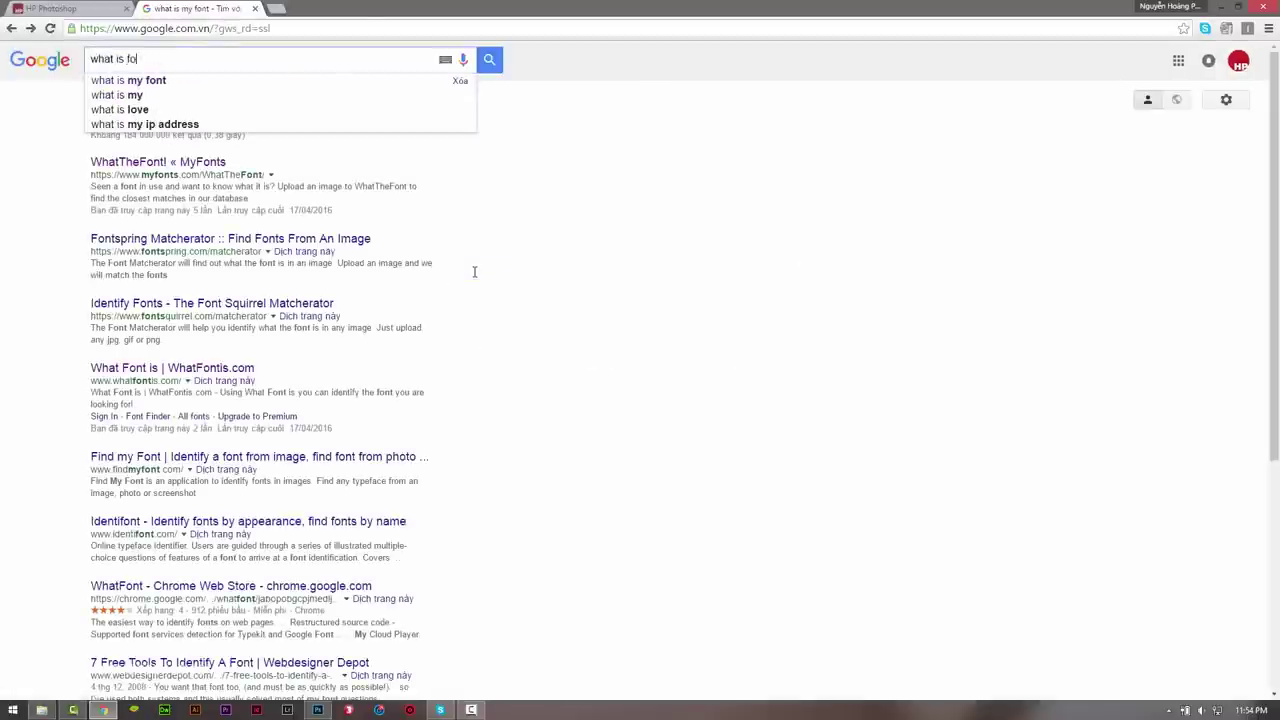
text(nt)
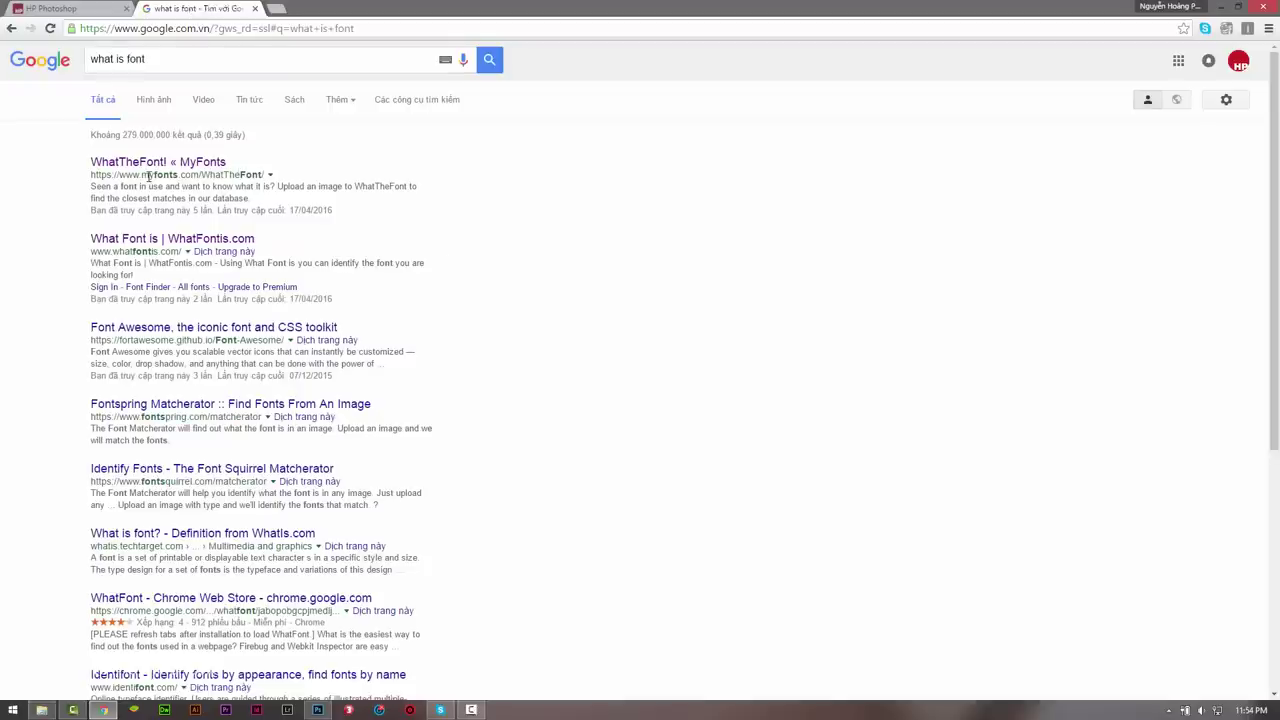
Open the WhatTheFont! « MyFonts result and scroll through its page
click(150, 162)
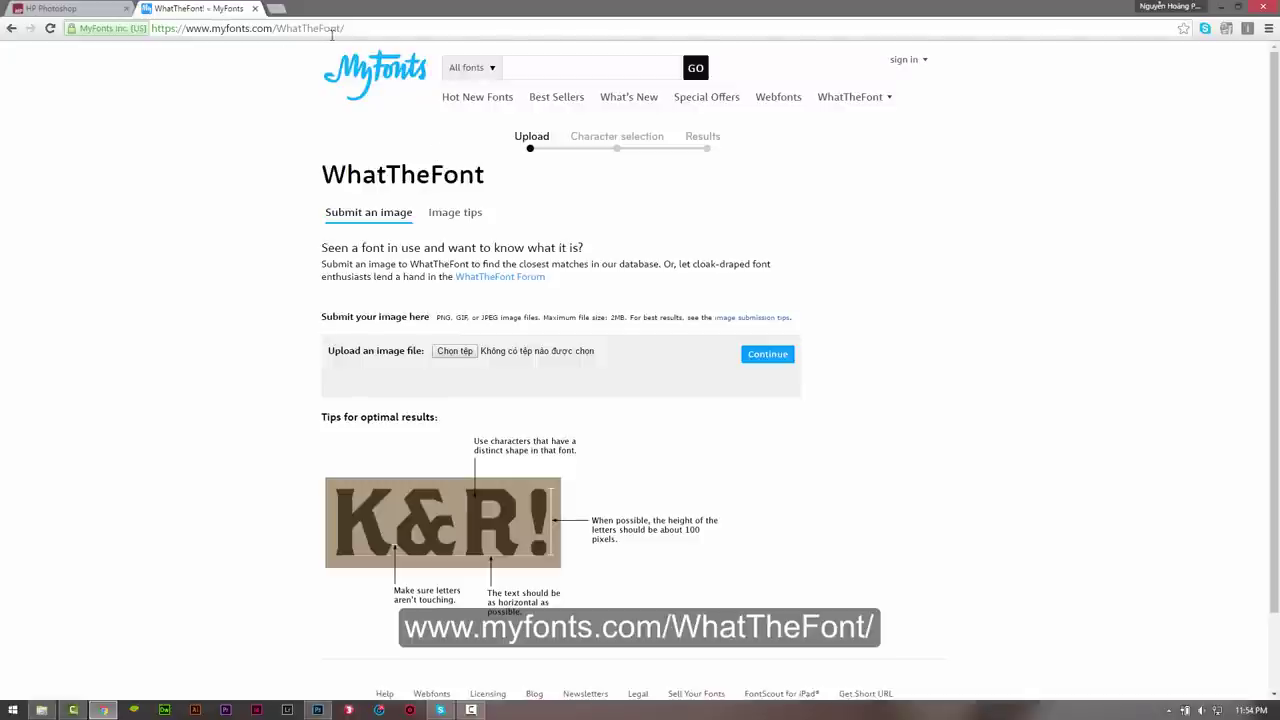
click(280, 258)
scroll(277, 287, down, 1)
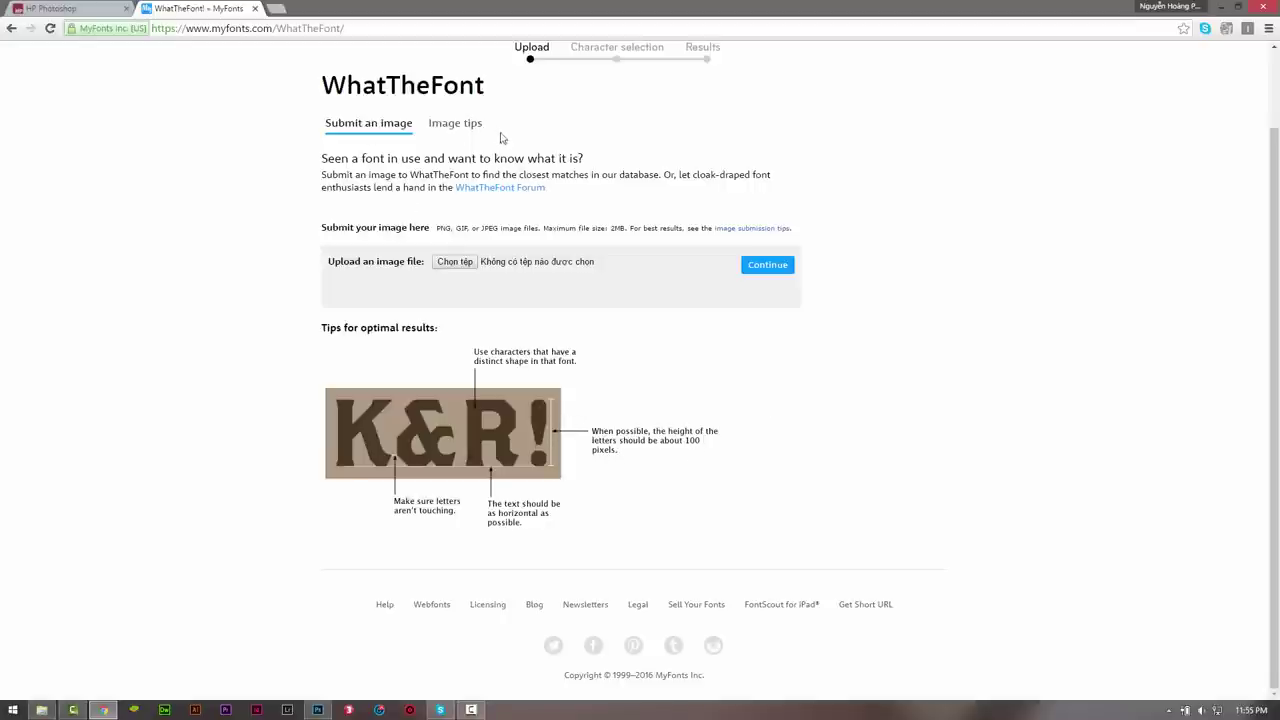
Read the WhatTheFont image tips, then return to the Submit an image upload page
click(456, 124)
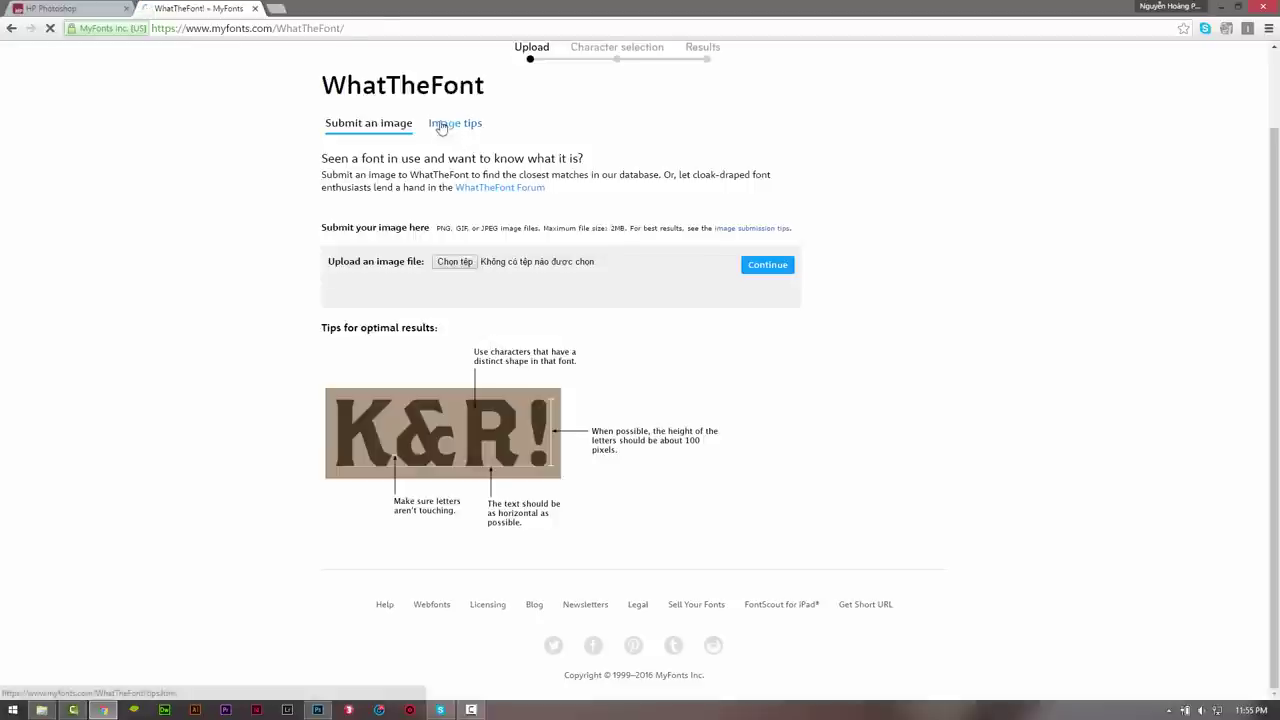
scroll(434, 224, down, 2)
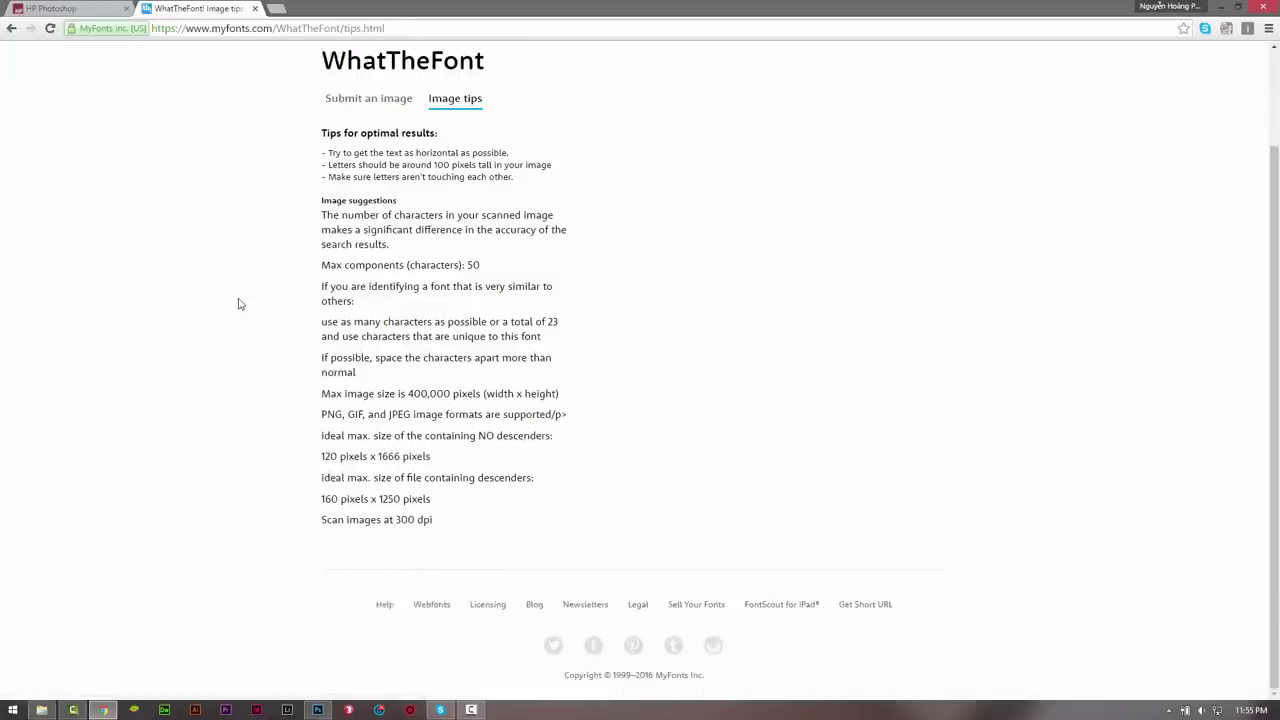
scroll(289, 365, up, 2)
scroll(340, 400, down, 1)
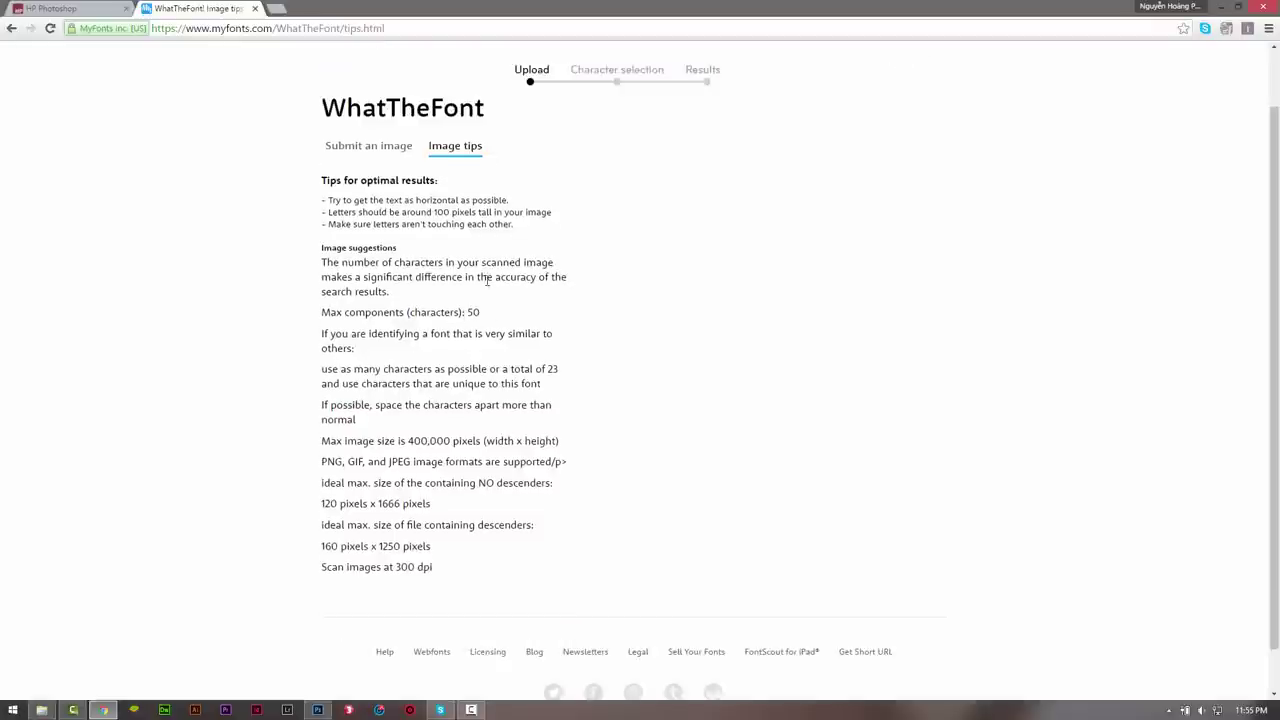
click(355, 152)
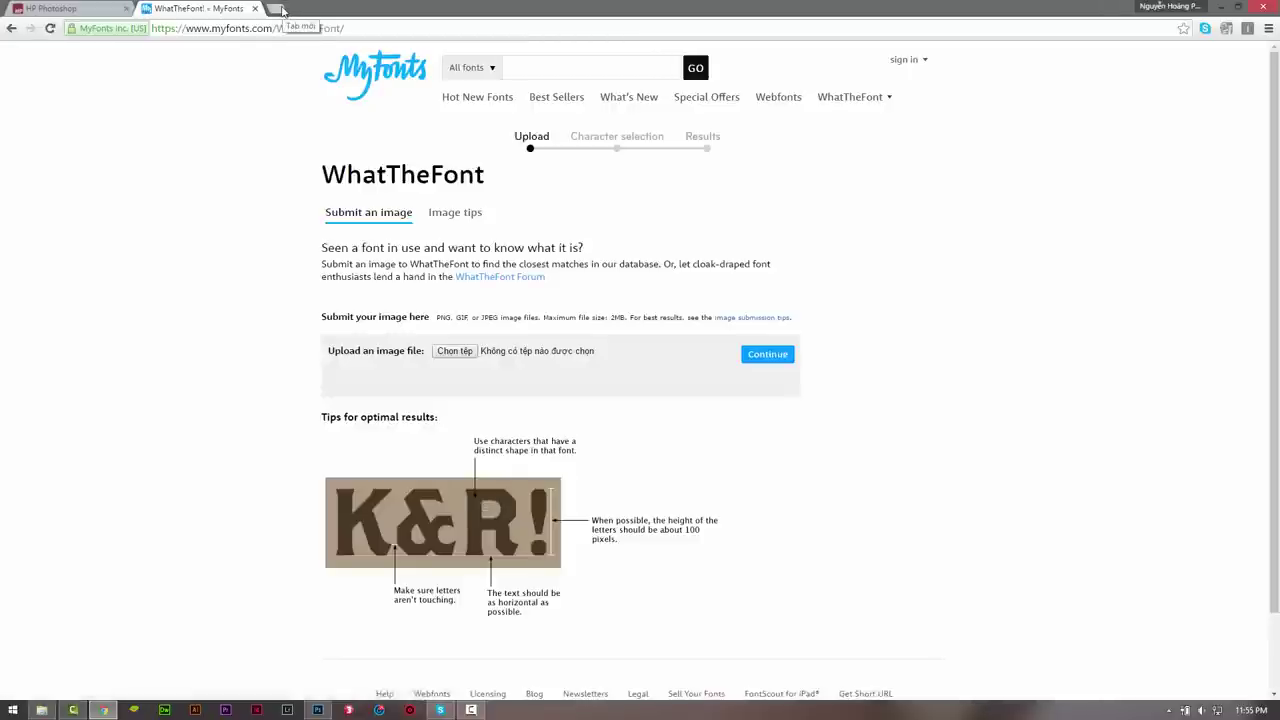
Load br-art.vn in a new tab and open its Typography album category
click(283, 10)
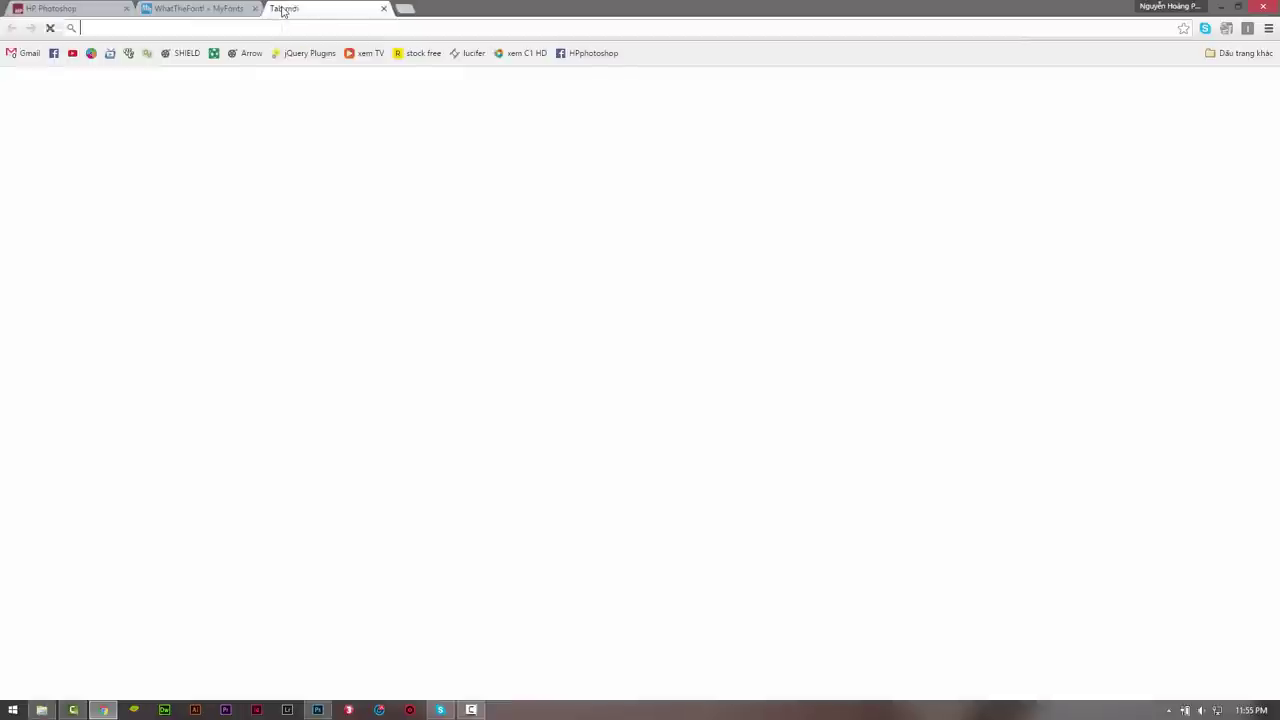
text(br-art)
key(Return)
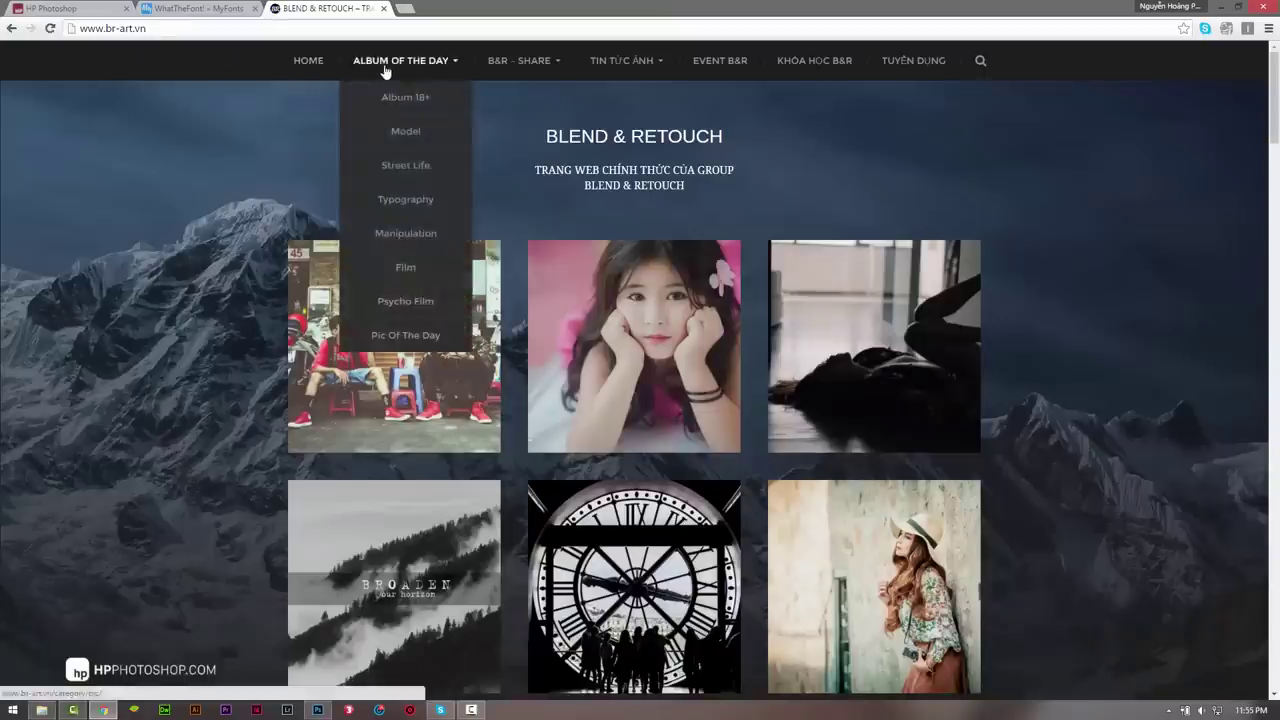
mouse_move(404, 60)
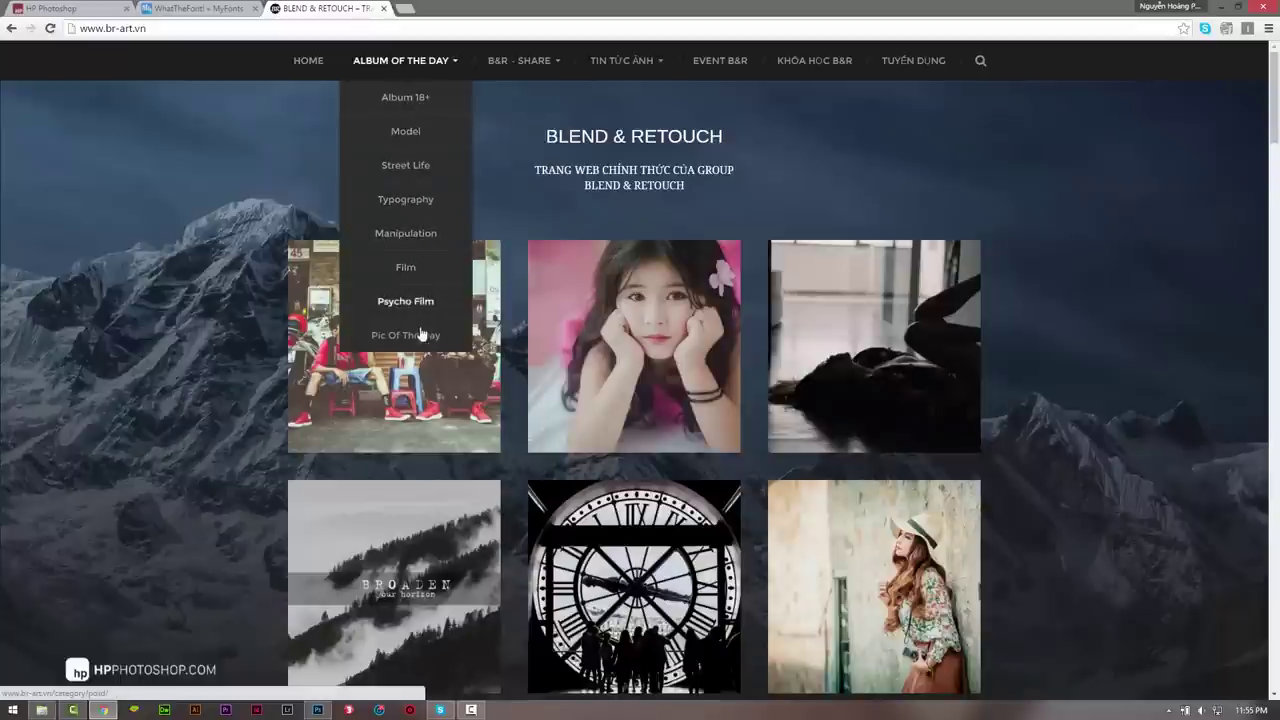
click(405, 199)
scroll(324, 311, down, 3)
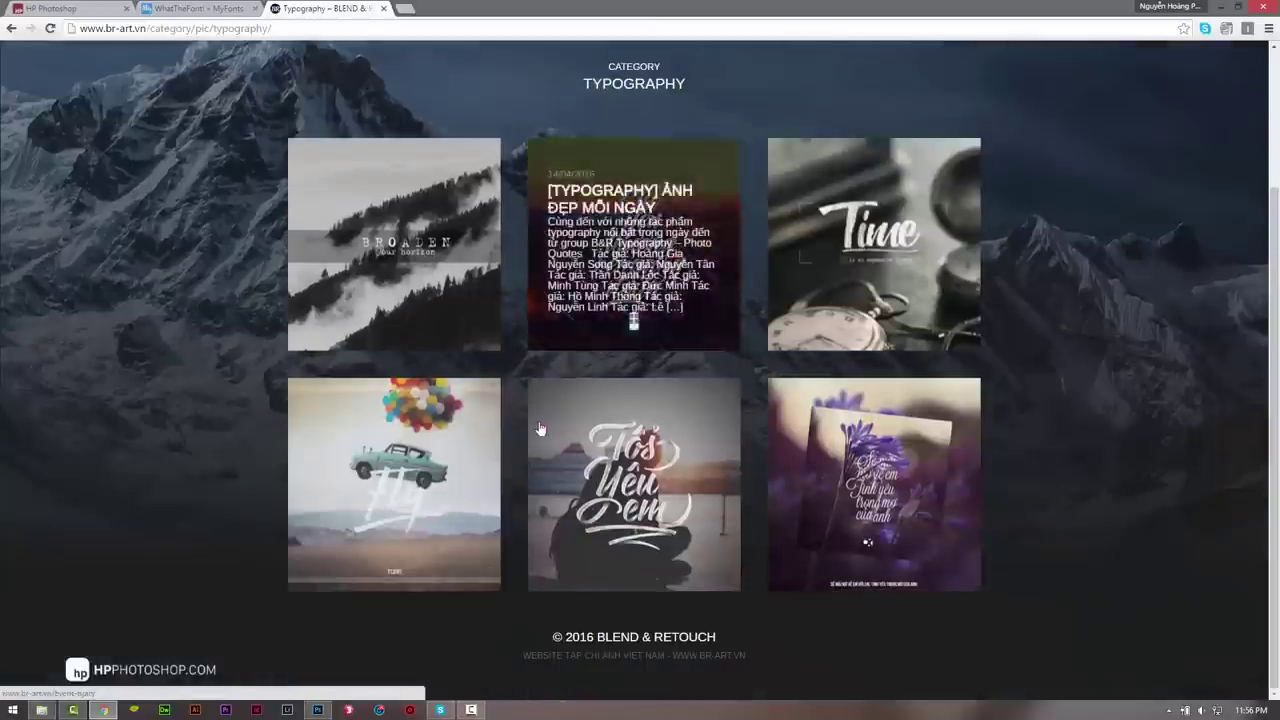
Browse the Ảnh đẹp mỗi ngày typography post, then go back to the Typography category
click(400, 500)
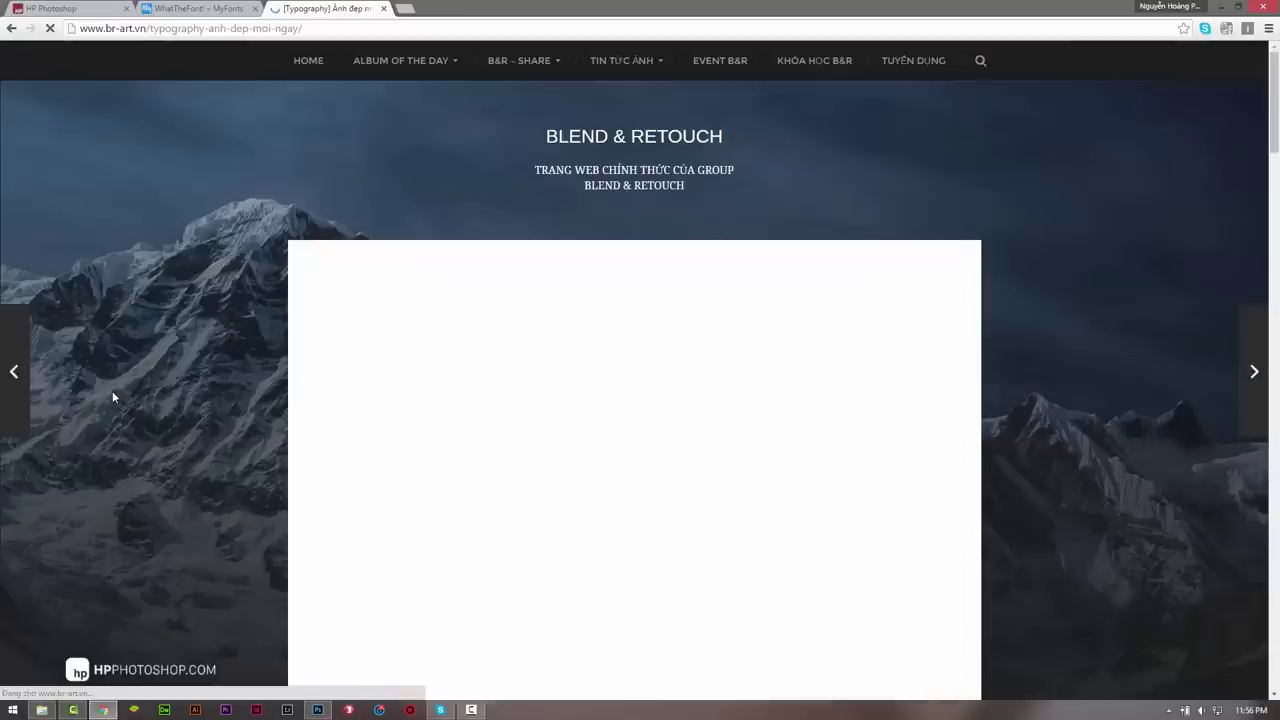
scroll(112, 391, down, 5)
scroll(120, 388, down, 3)
scroll(121, 388, down, 4)
scroll(122, 390, down, 5)
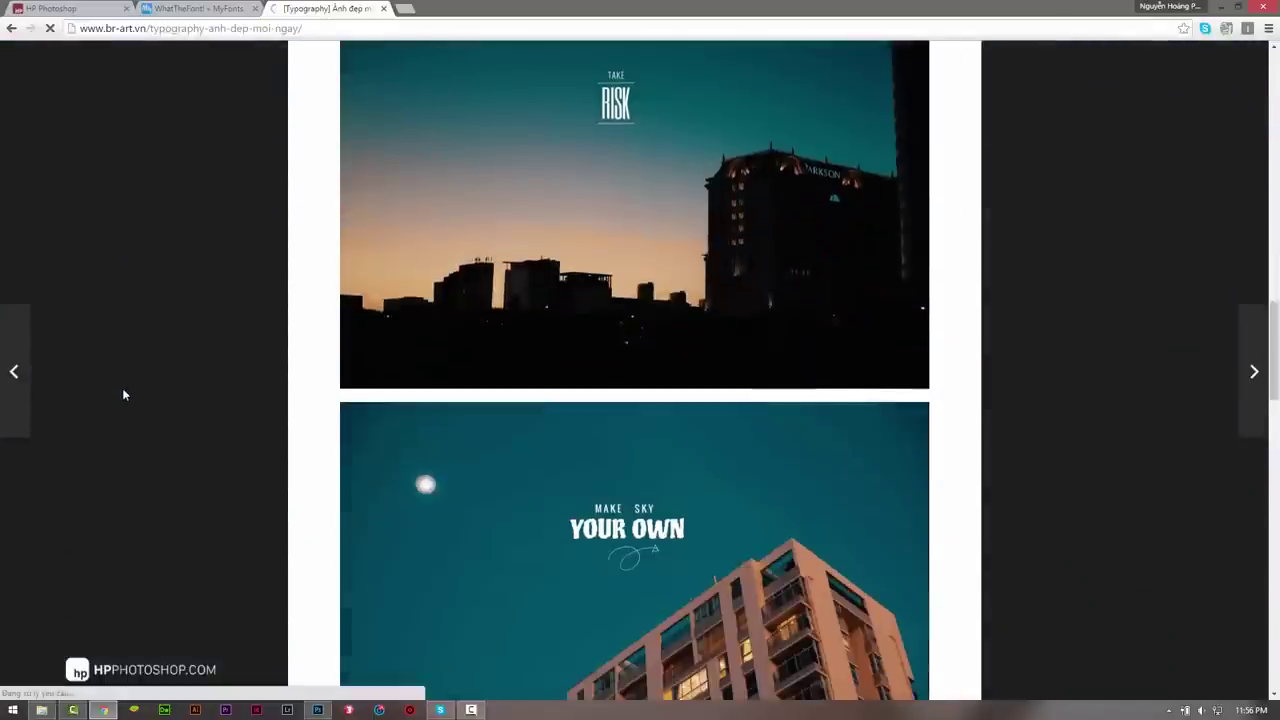
scroll(122, 390, down, 3)
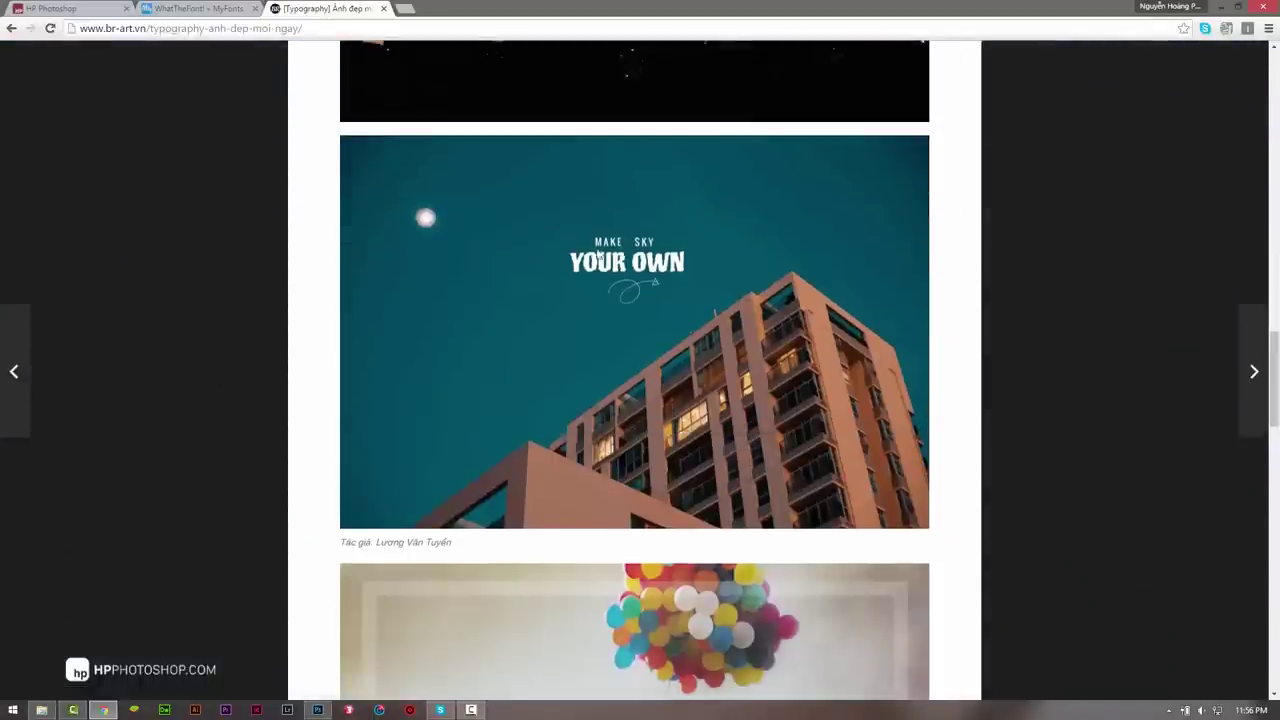
scroll(600, 320, down, 4)
scroll(517, 395, down, 5)
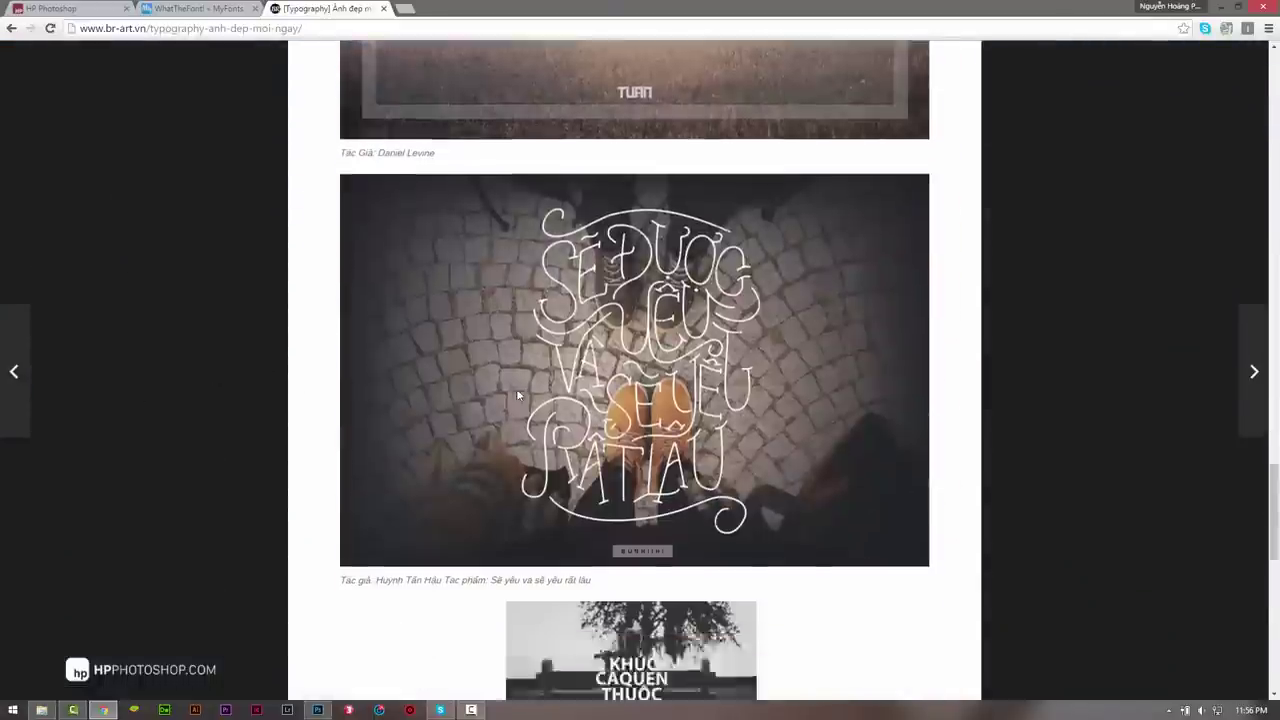
scroll(517, 395, down, 3)
scroll(450, 395, up, 5)
scroll(398, 401, up, 7)
scroll(420, 398, up, 1)
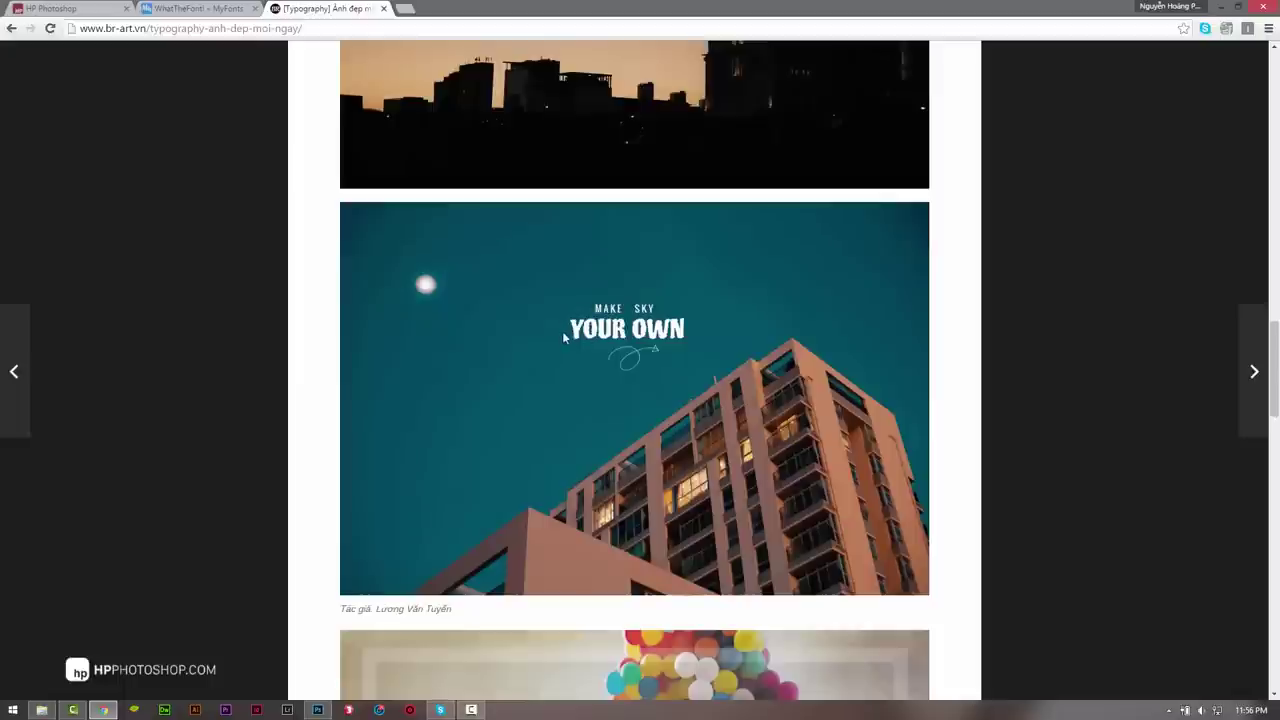
scroll(590, 380, up, 3)
scroll(604, 397, up, 2)
scroll(598, 382, up, 1)
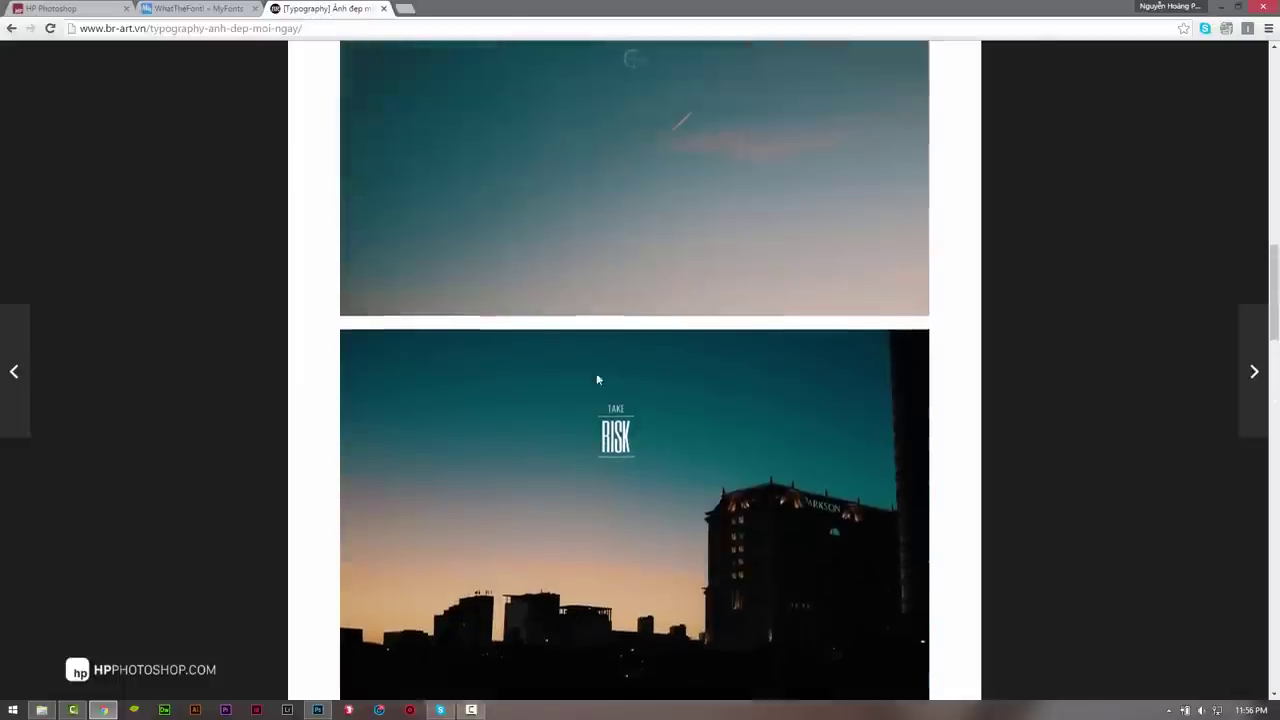
scroll(598, 385, up, 3)
scroll(554, 400, down, 10)
scroll(554, 403, down, 5)
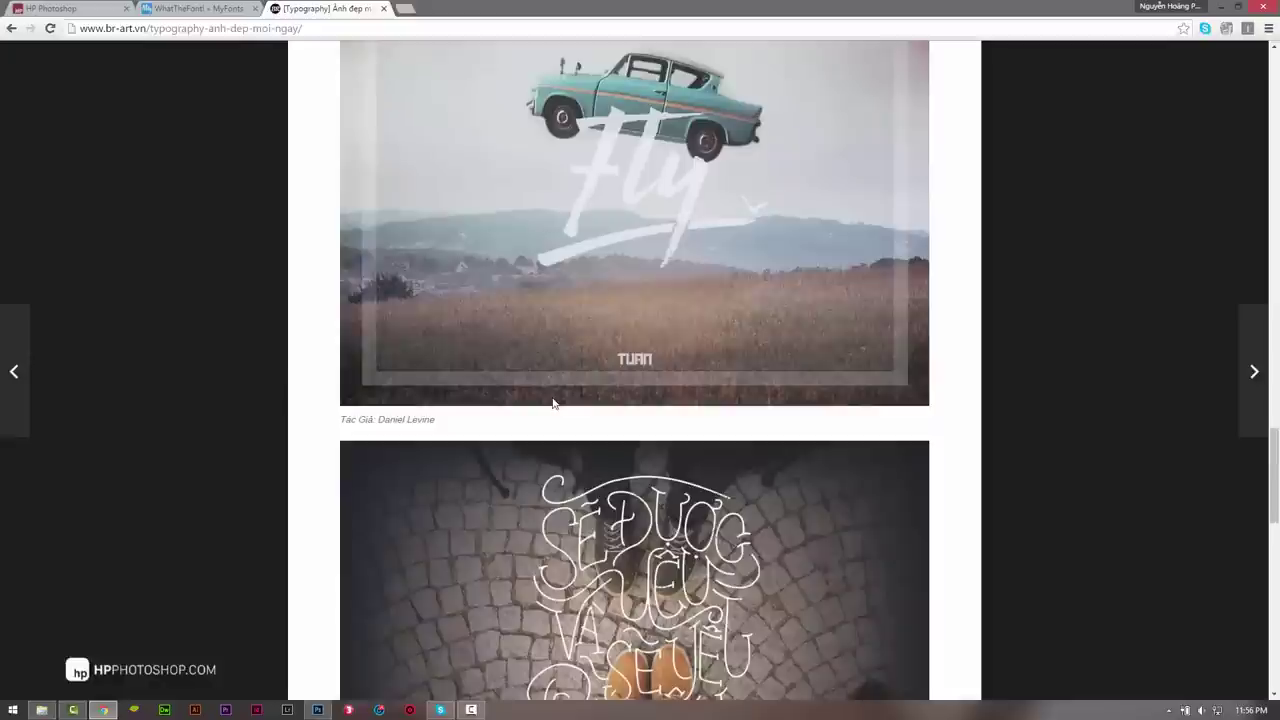
scroll(545, 405, down, 2)
scroll(527, 402, up, 1)
scroll(527, 405, up, 2)
scroll(526, 413, up, 1)
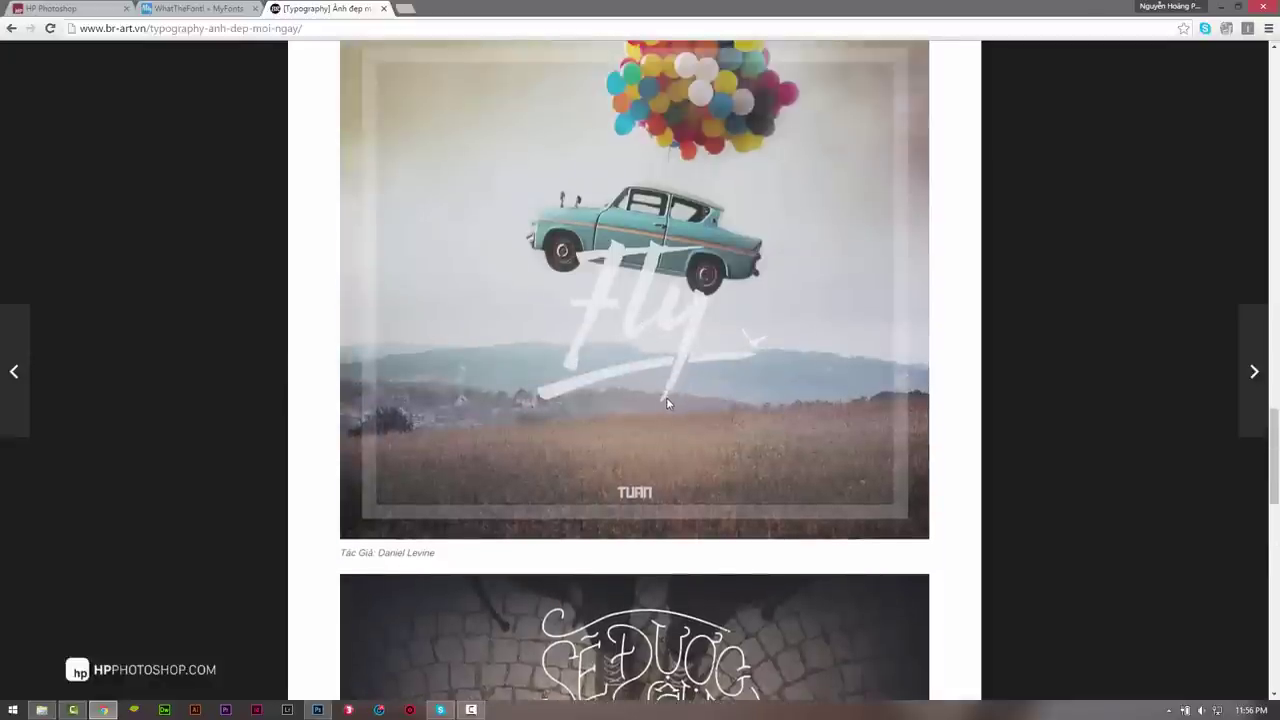
click(12, 31)
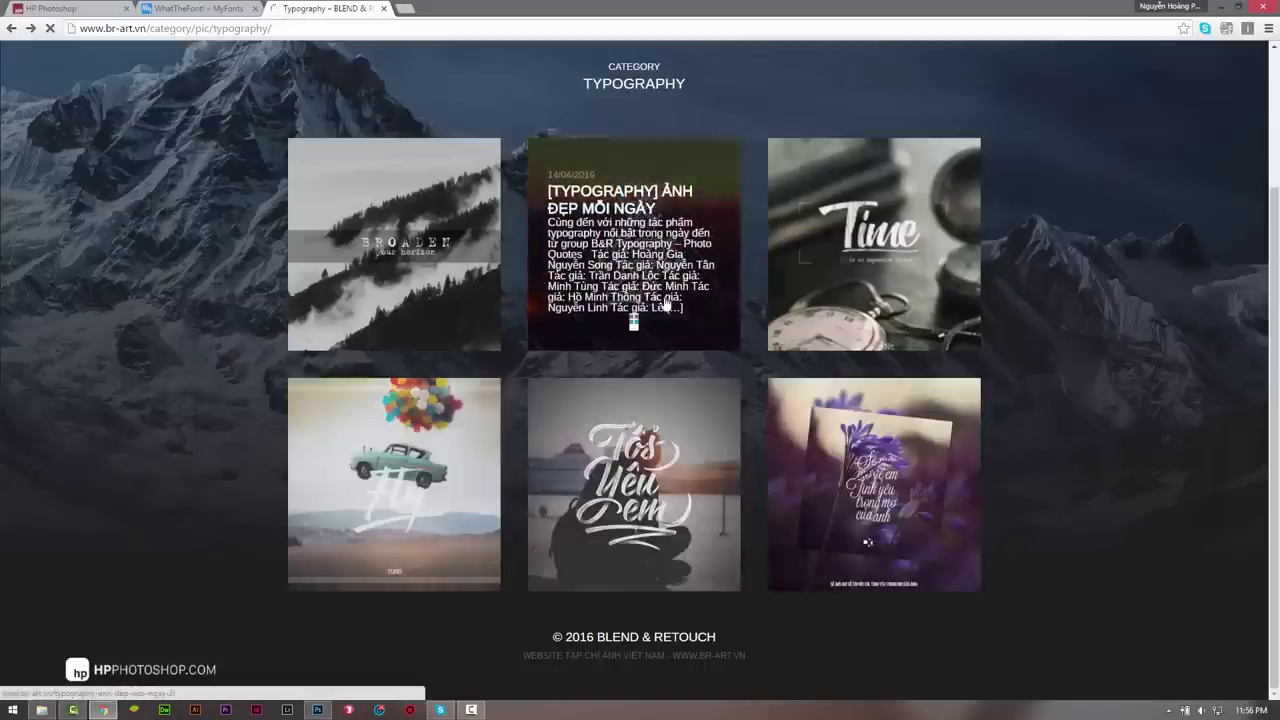
Reopen the Ảnh đẹp mỗi ngày post, scroll its images, and return to the Typography grid
click(401, 482)
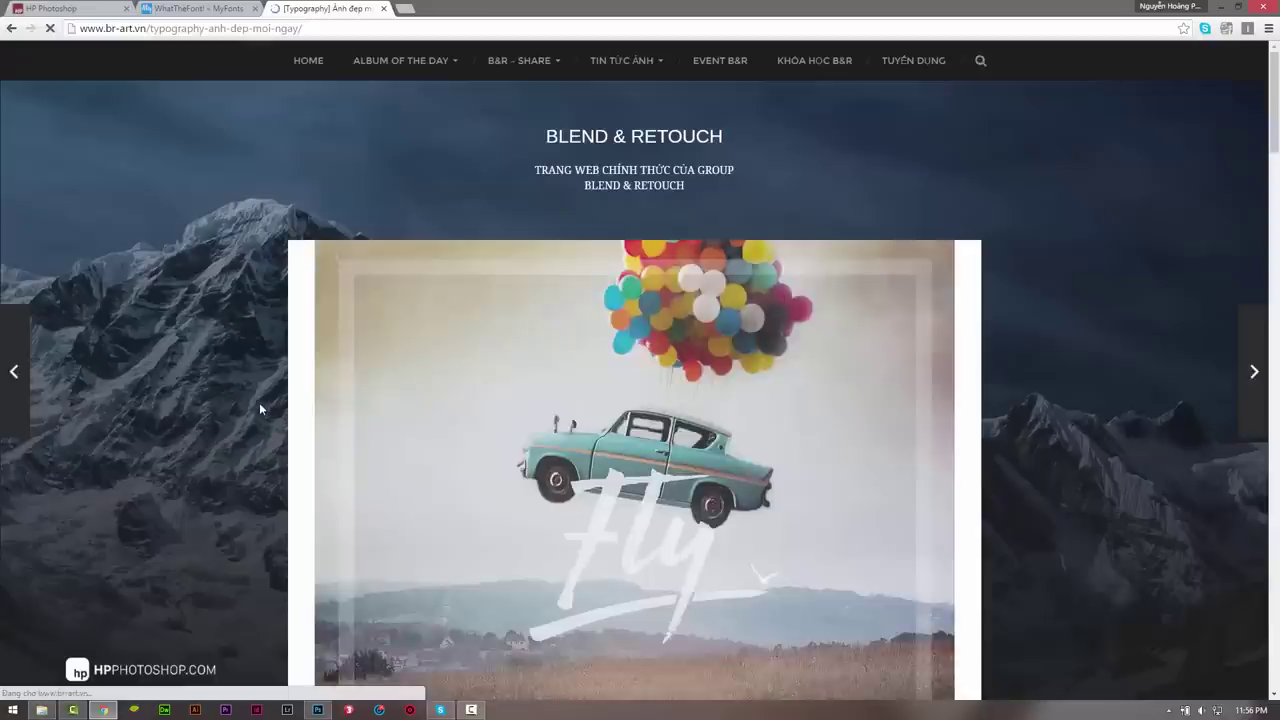
scroll(259, 402, down, 8)
scroll(258, 402, down, 7)
scroll(258, 404, down, 5)
scroll(258, 404, down, 2)
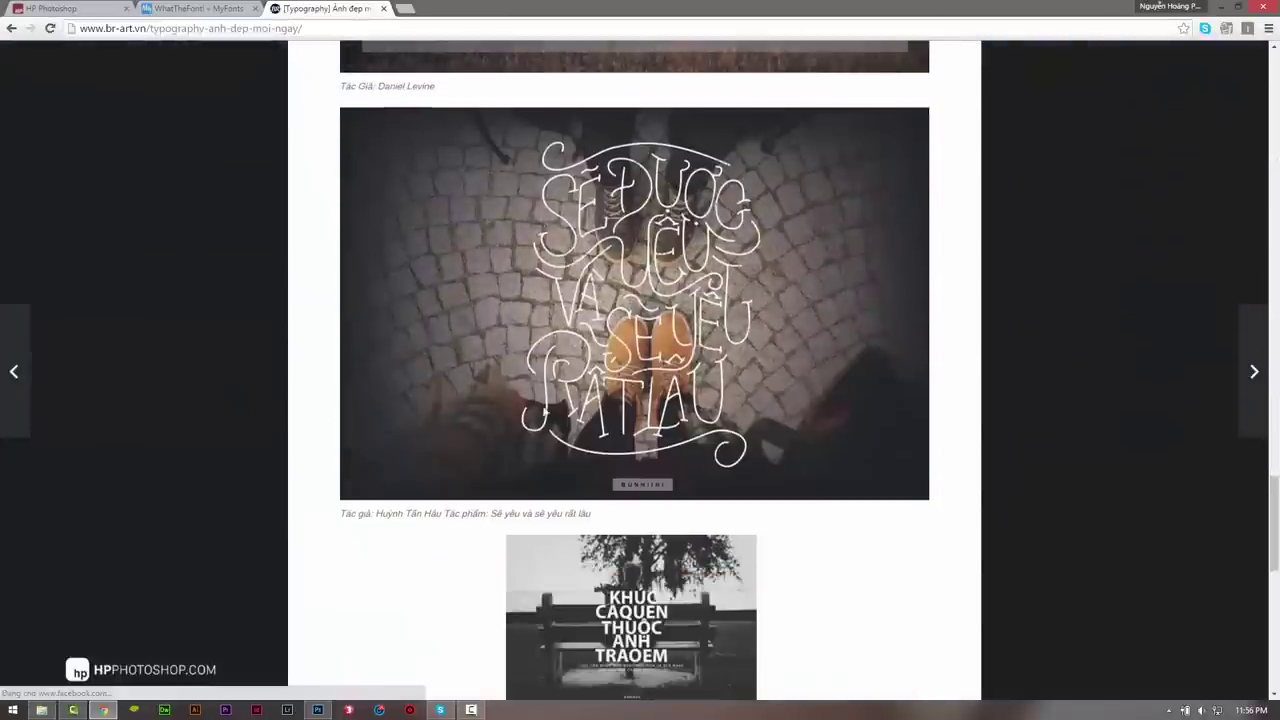
scroll(583, 283, up, 1)
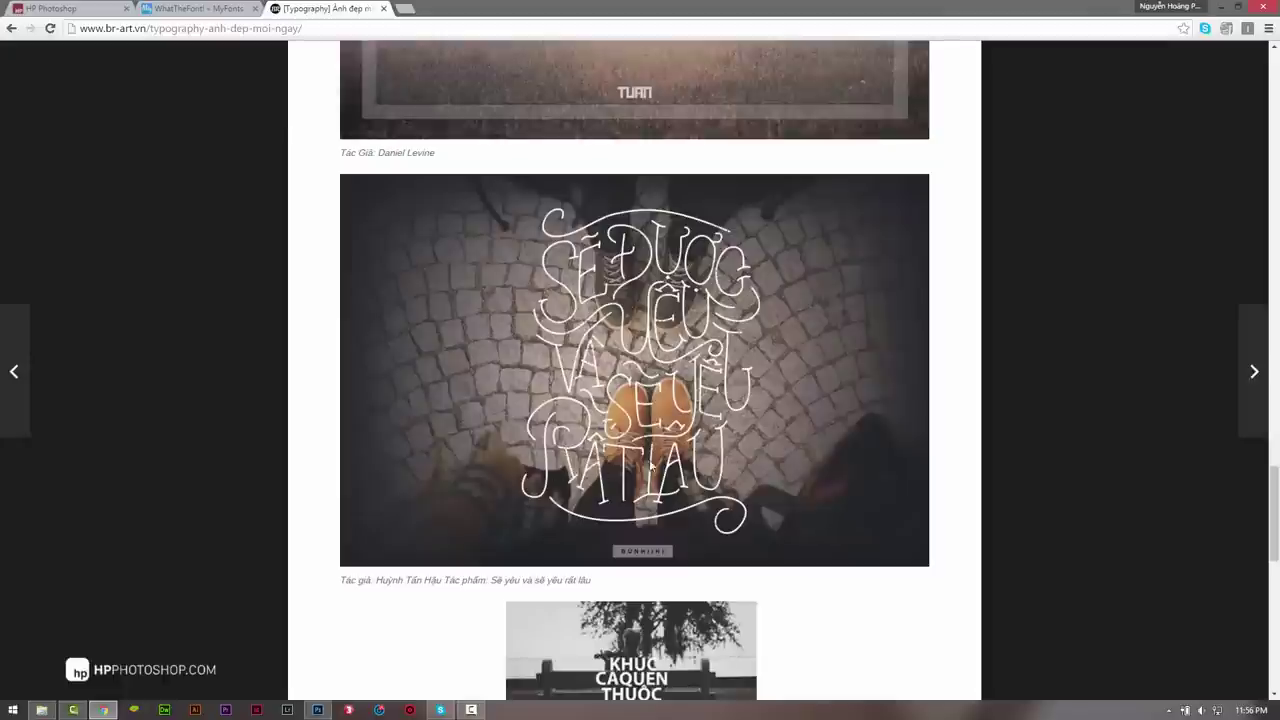
scroll(196, 194, up, 6)
scroll(196, 194, up, 4)
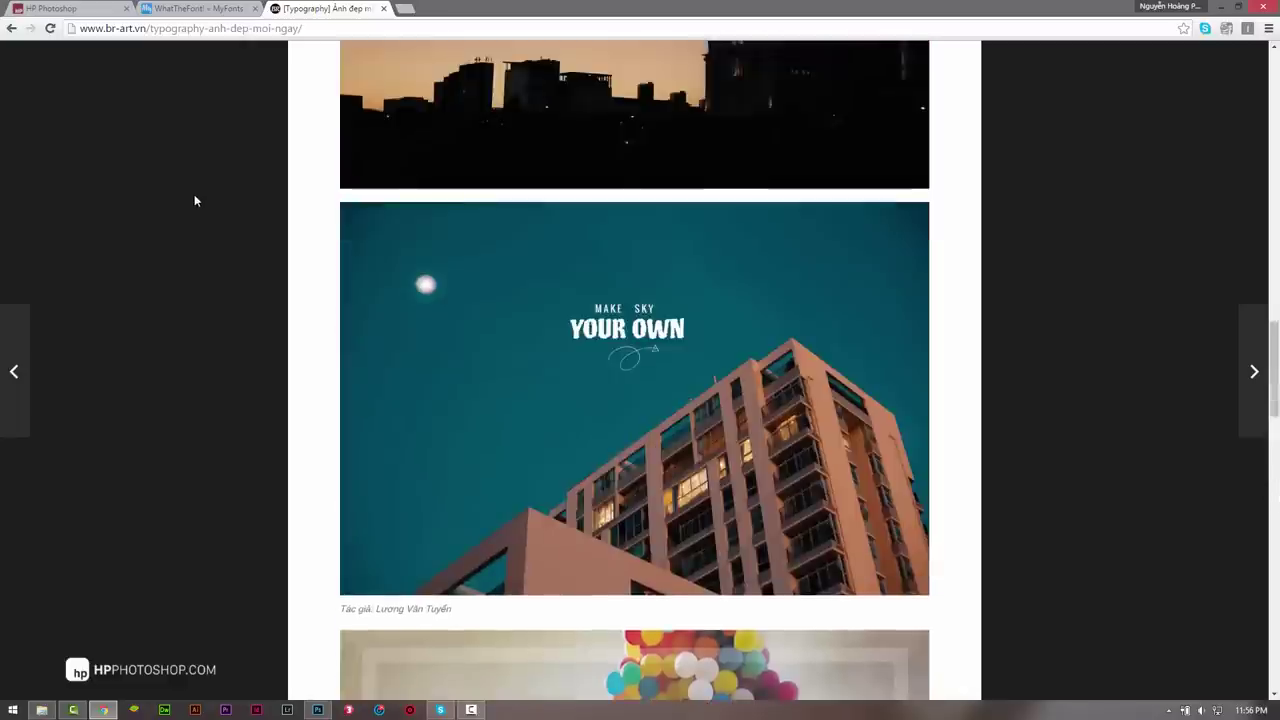
scroll(204, 215, down, 5)
scroll(259, 229, down, 5)
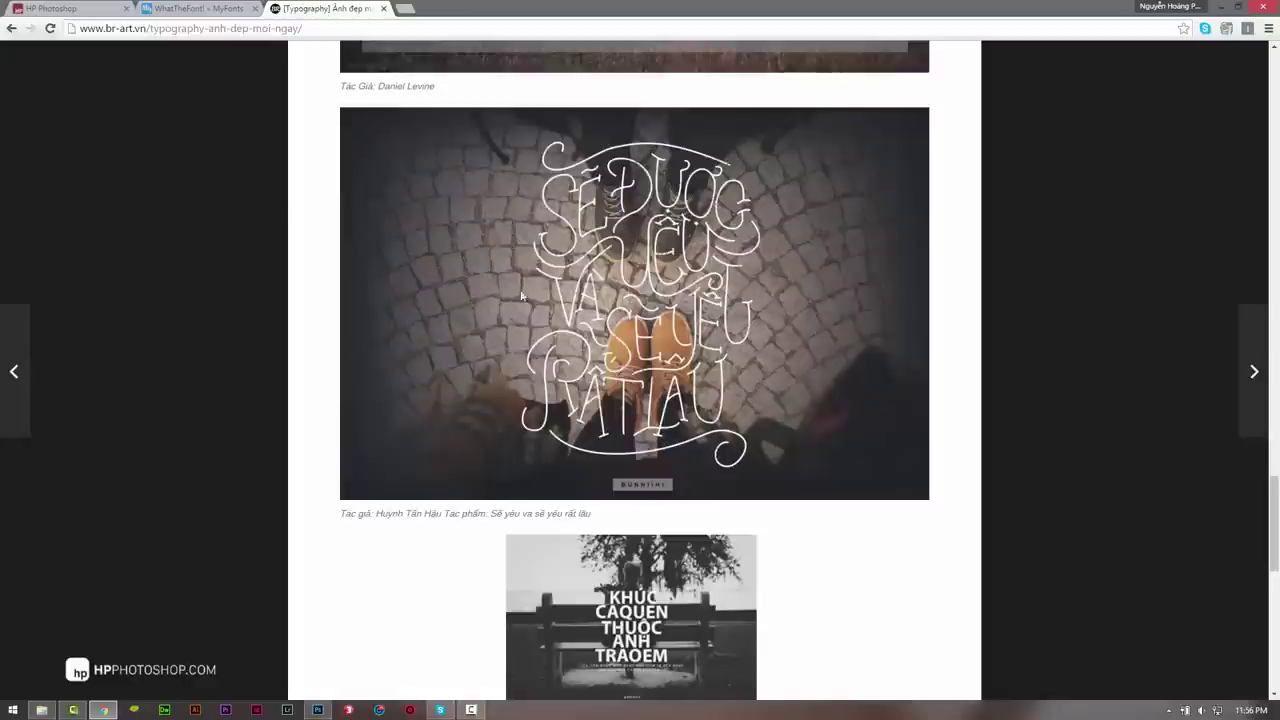
scroll(521, 296, up, 1)
scroll(553, 354, up, 6)
scroll(340, 334, up, 1)
scroll(254, 315, down, 4)
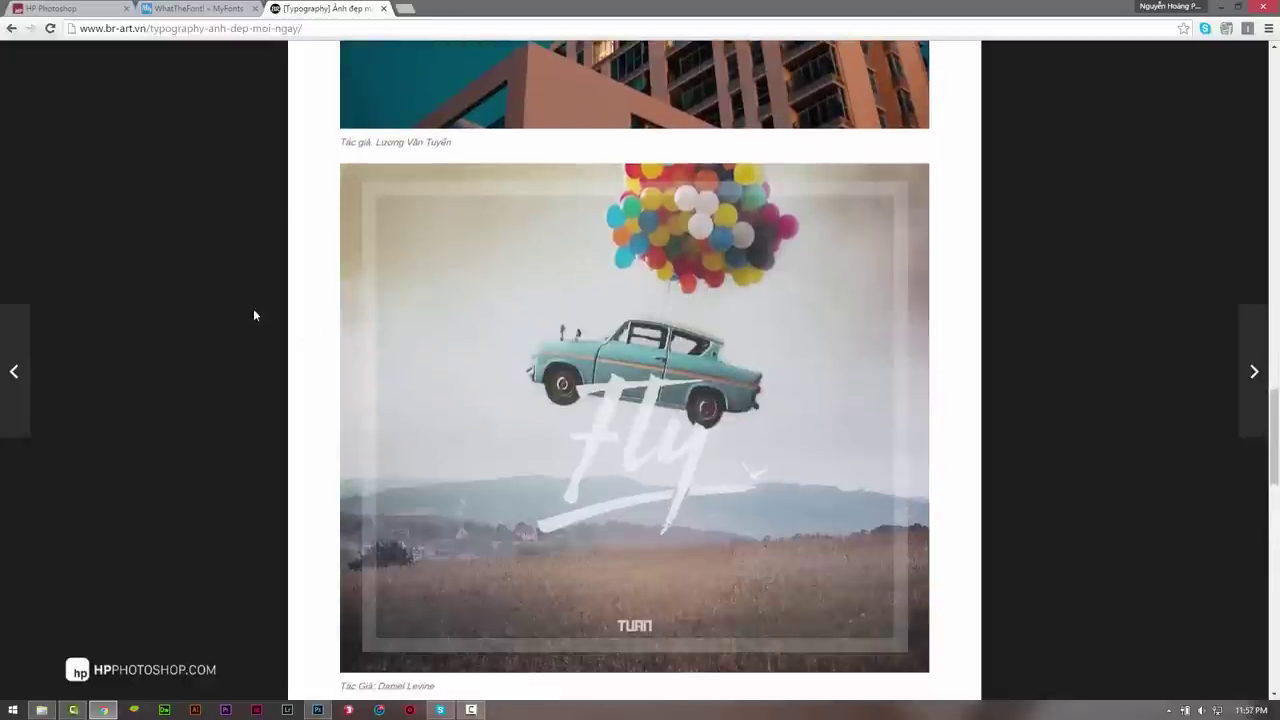
click(11, 28)
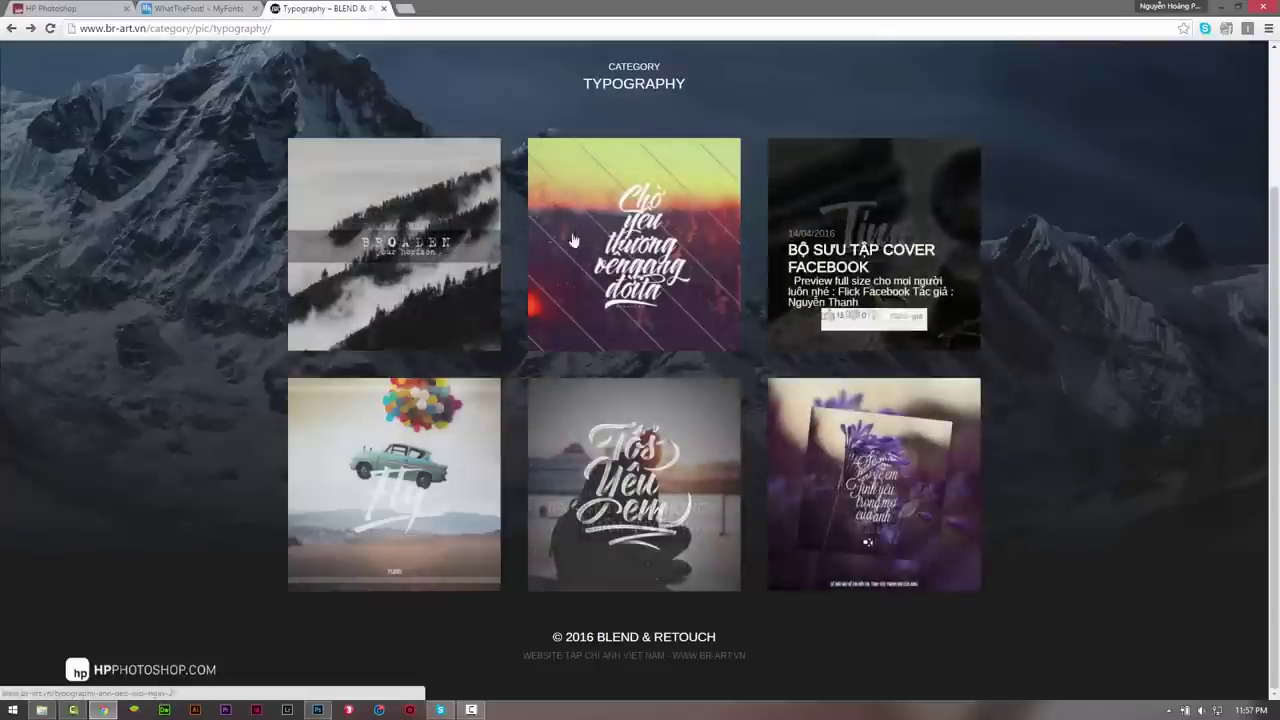
Open another typography article and scroll down to the Broken Promise image
click(409, 264)
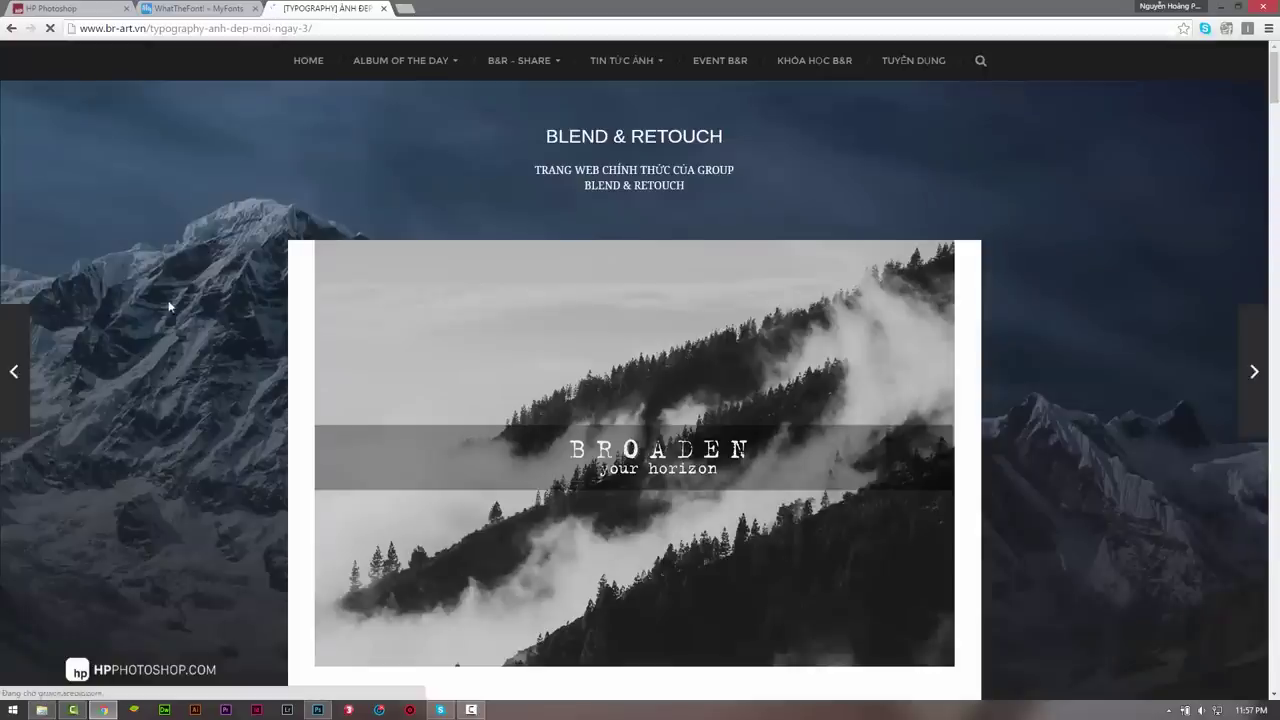
scroll(234, 316, down, 5)
scroll(236, 318, down, 5)
scroll(236, 320, down, 7)
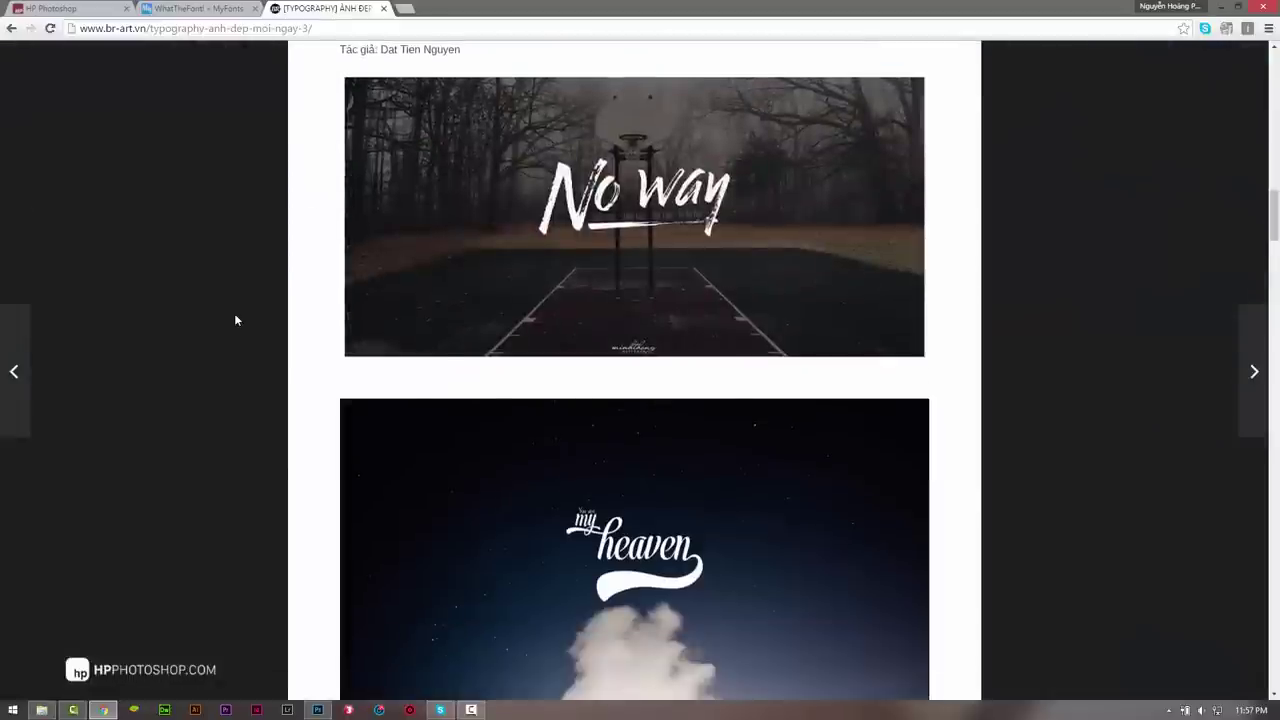
scroll(236, 320, down, 2)
scroll(236, 320, down, 2)
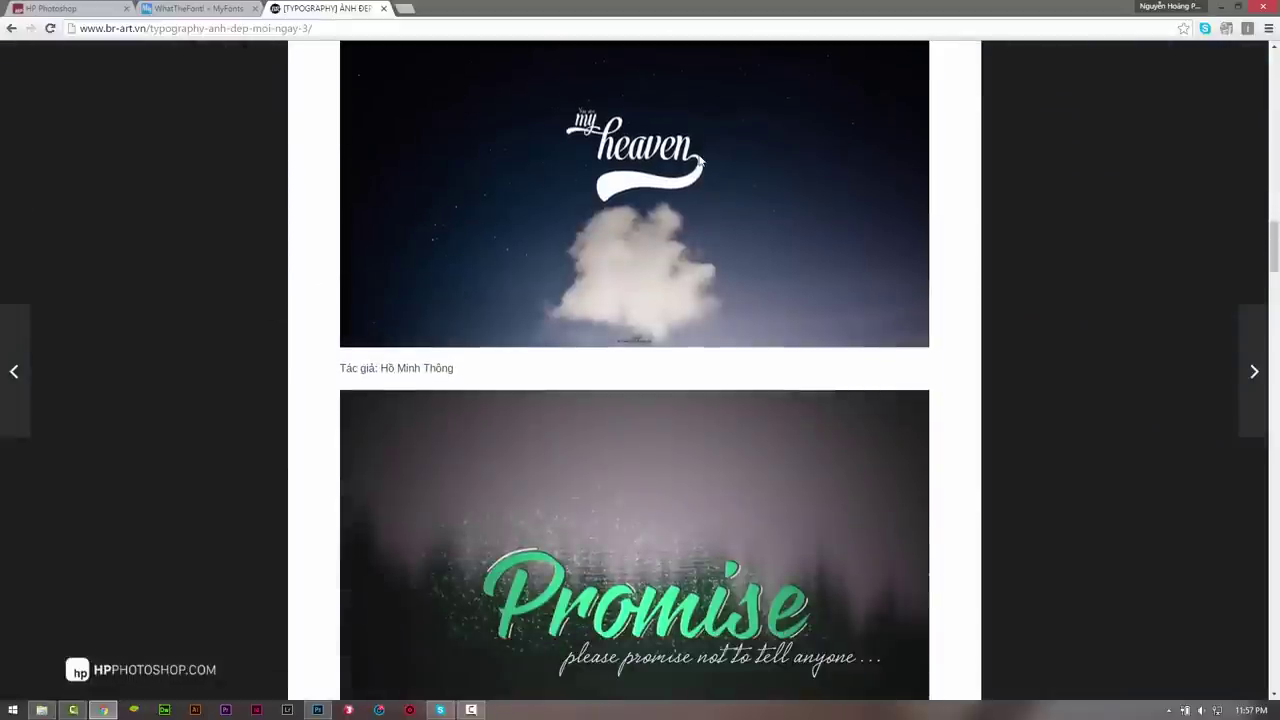
scroll(660, 189, down, 5)
scroll(655, 195, down, 2)
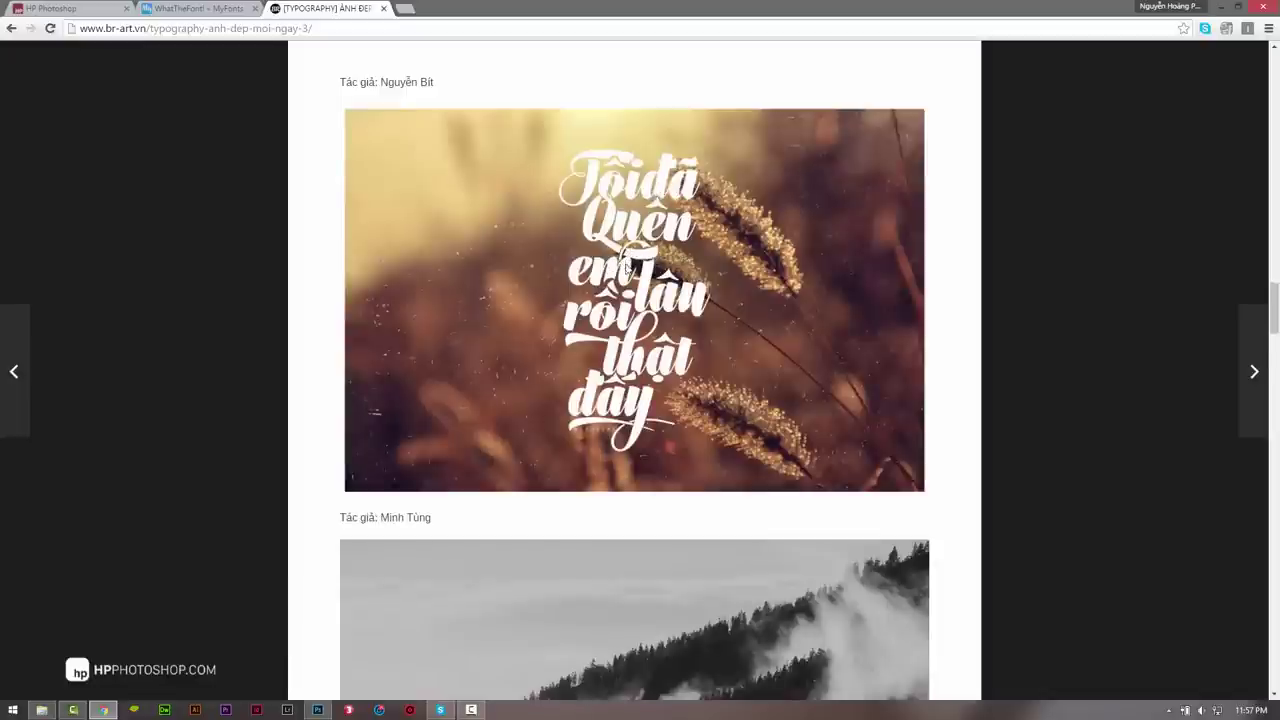
scroll(625, 280, down, 3)
scroll(626, 288, down, 4)
scroll(626, 288, down, 3)
scroll(627, 293, down, 4)
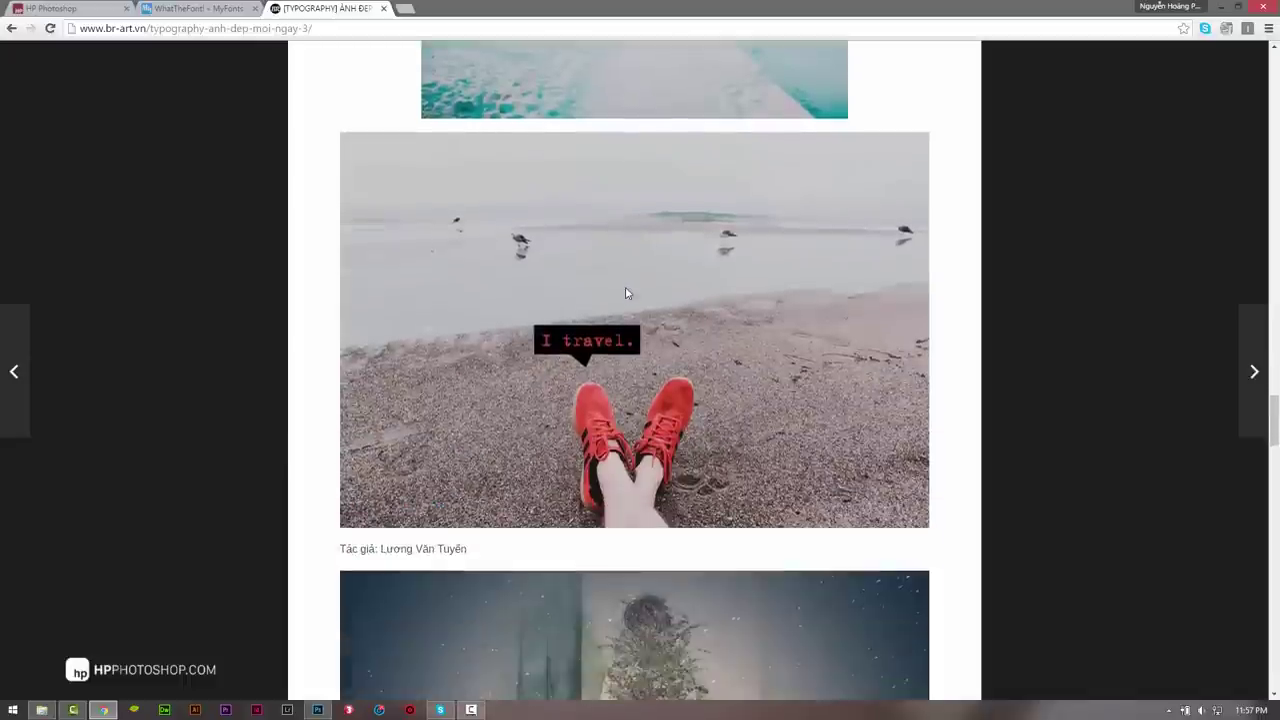
scroll(627, 293, down, 4)
scroll(627, 293, down, 1)
scroll(627, 293, down, 4)
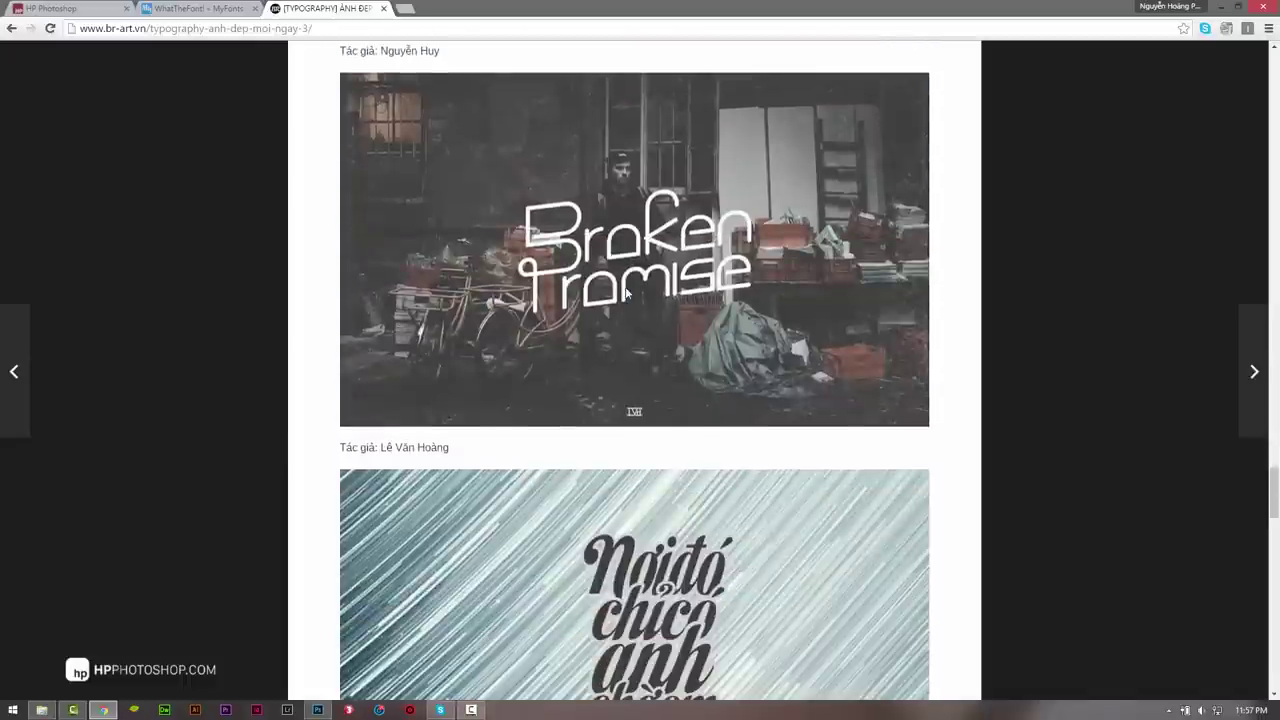
Copy the Broken Promise image to the clipboard and switch to Photoshop
right_click(646, 266)
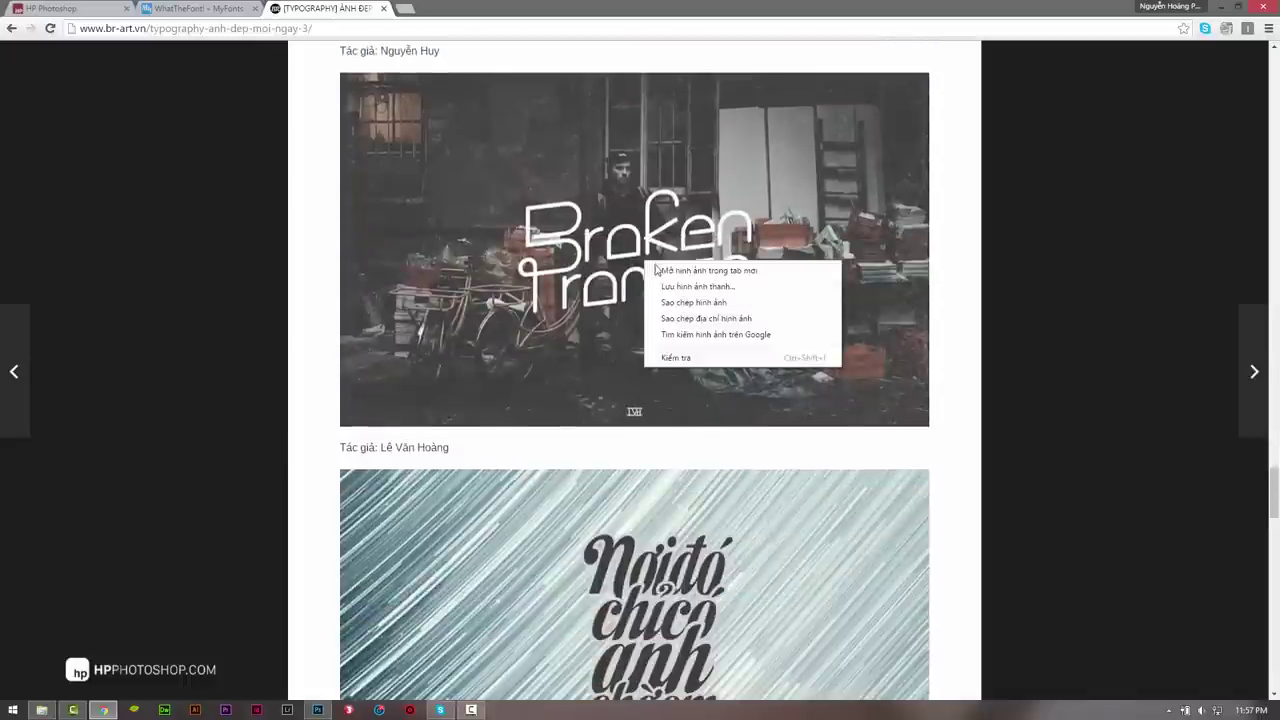
click(690, 285)
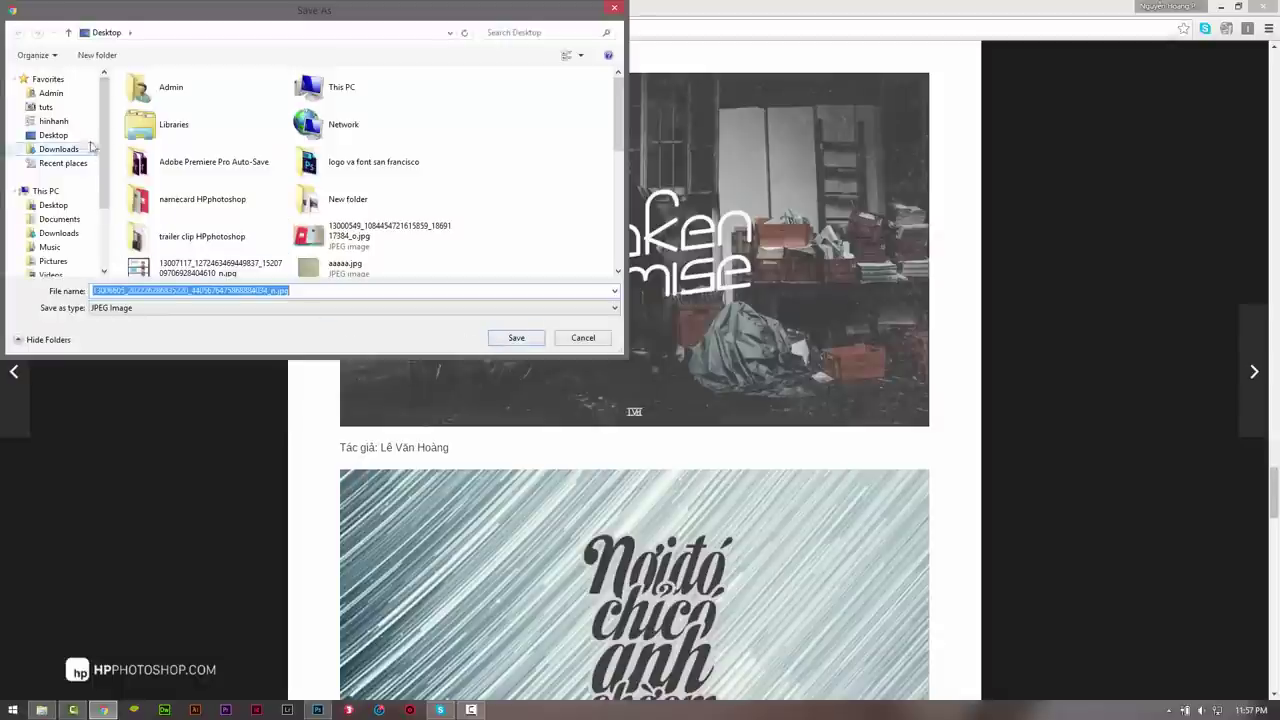
click(597, 340)
right_click(657, 244)
click(705, 286)
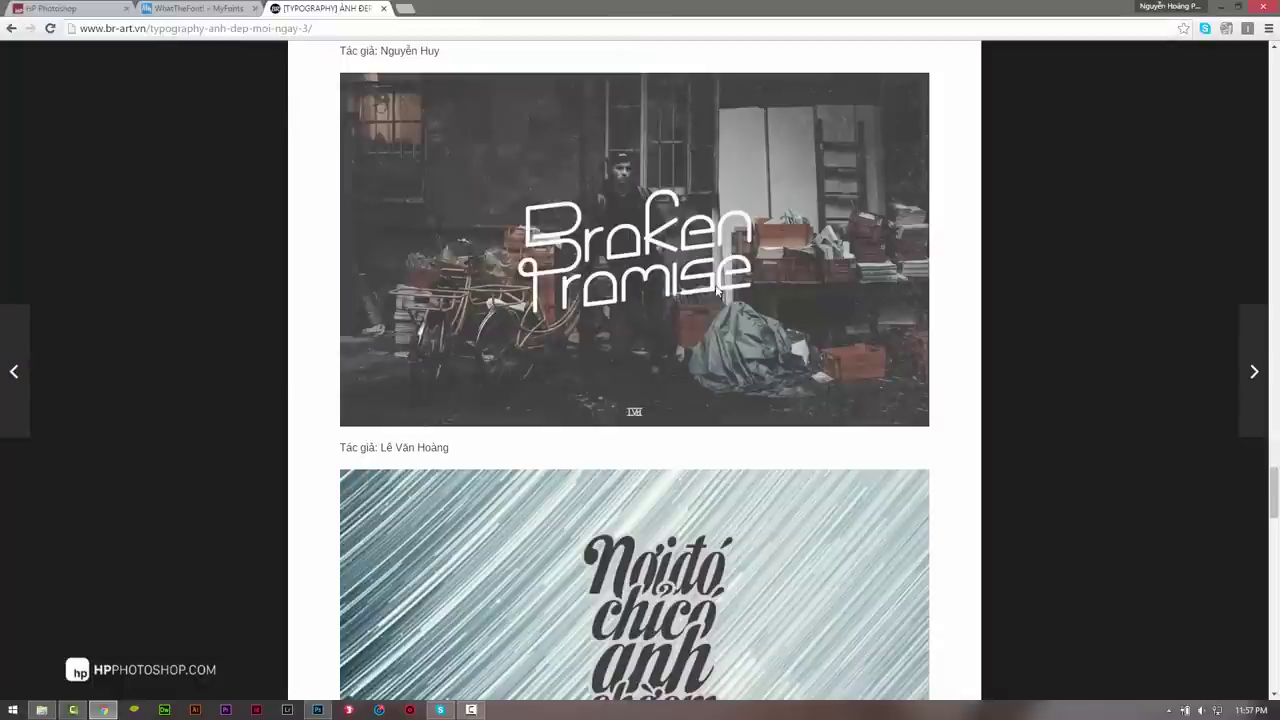
click(317, 709)
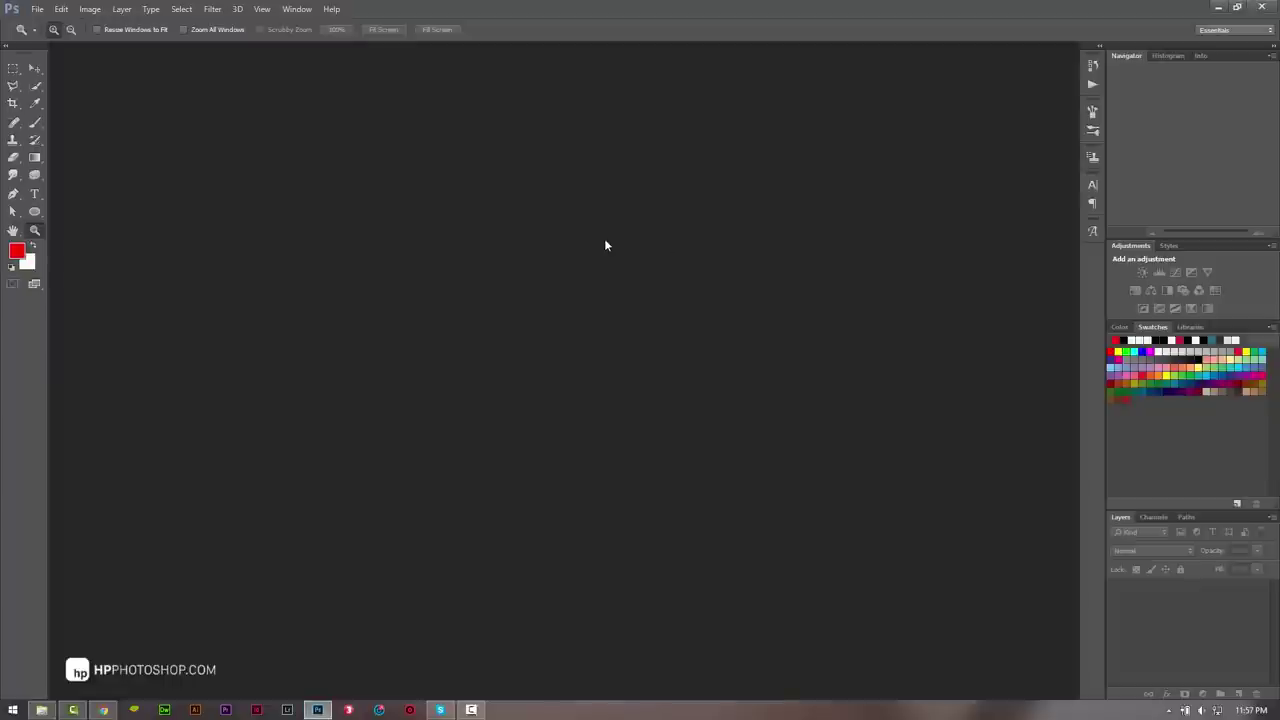
Create a new clipboard-sized document, paste the Broken Promise image, and zoom in on the lettering
click(37, 9)
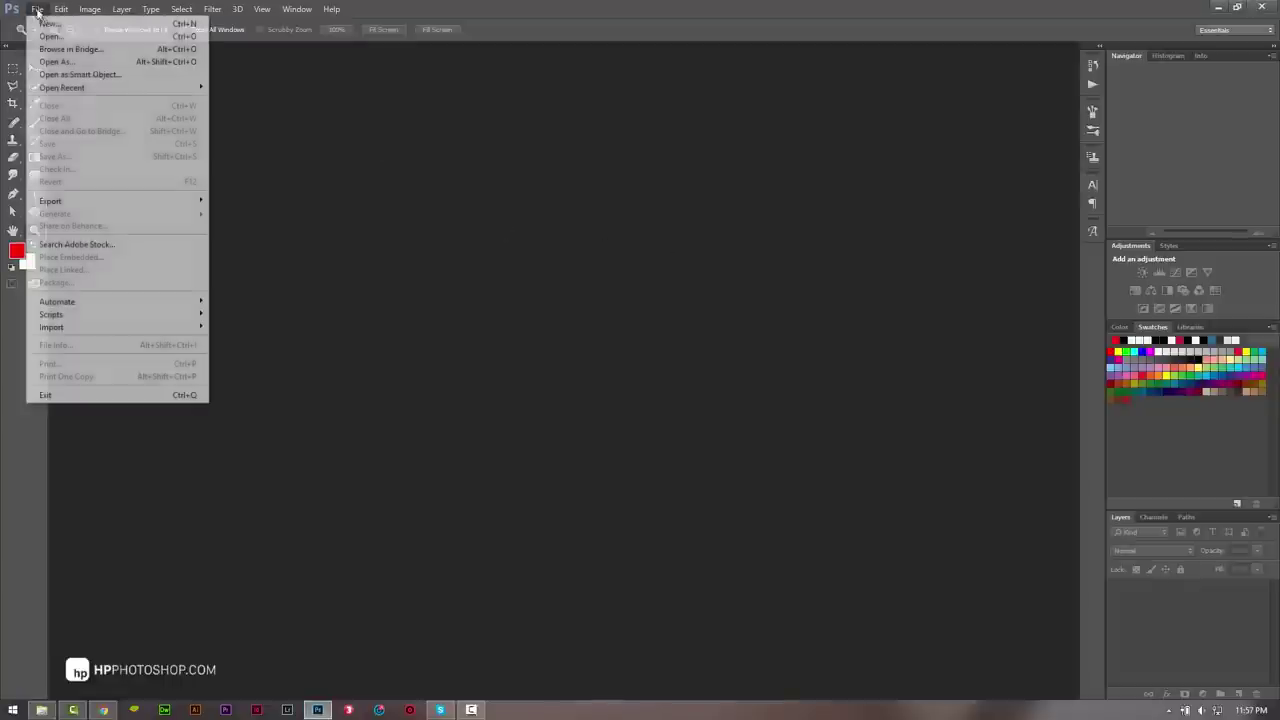
click(45, 19)
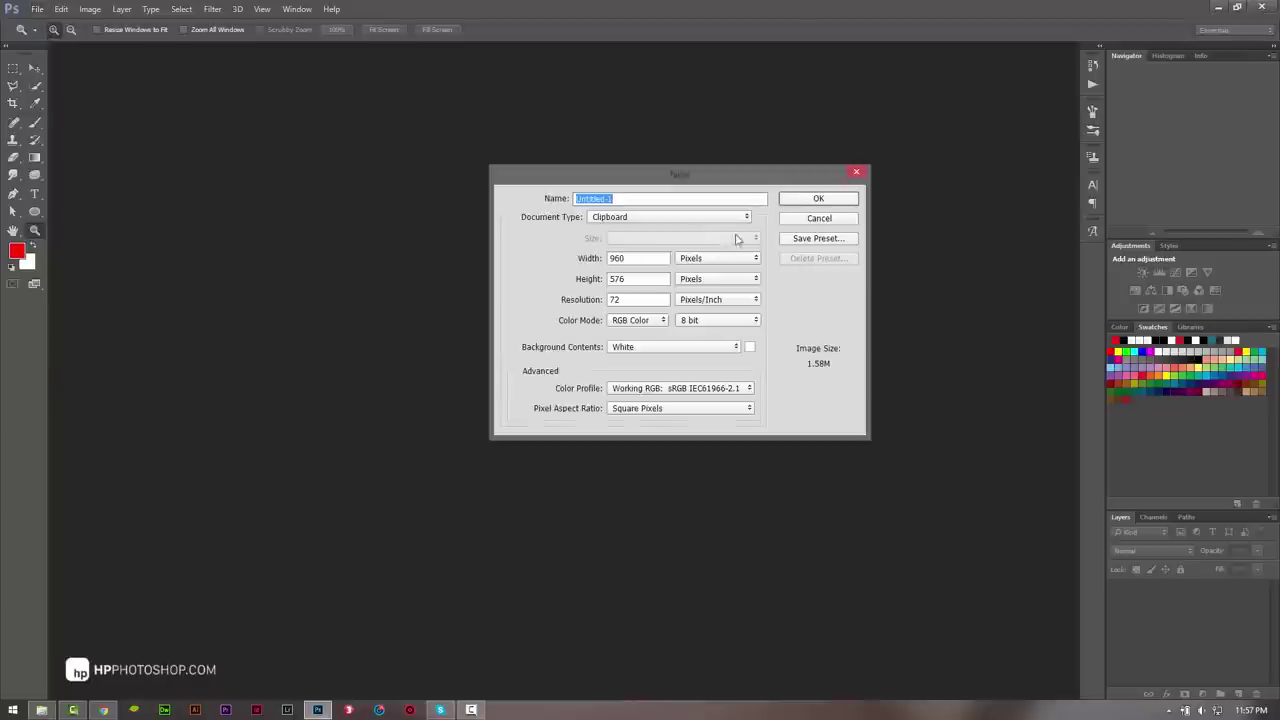
click(845, 201)
key(ctrl+v)
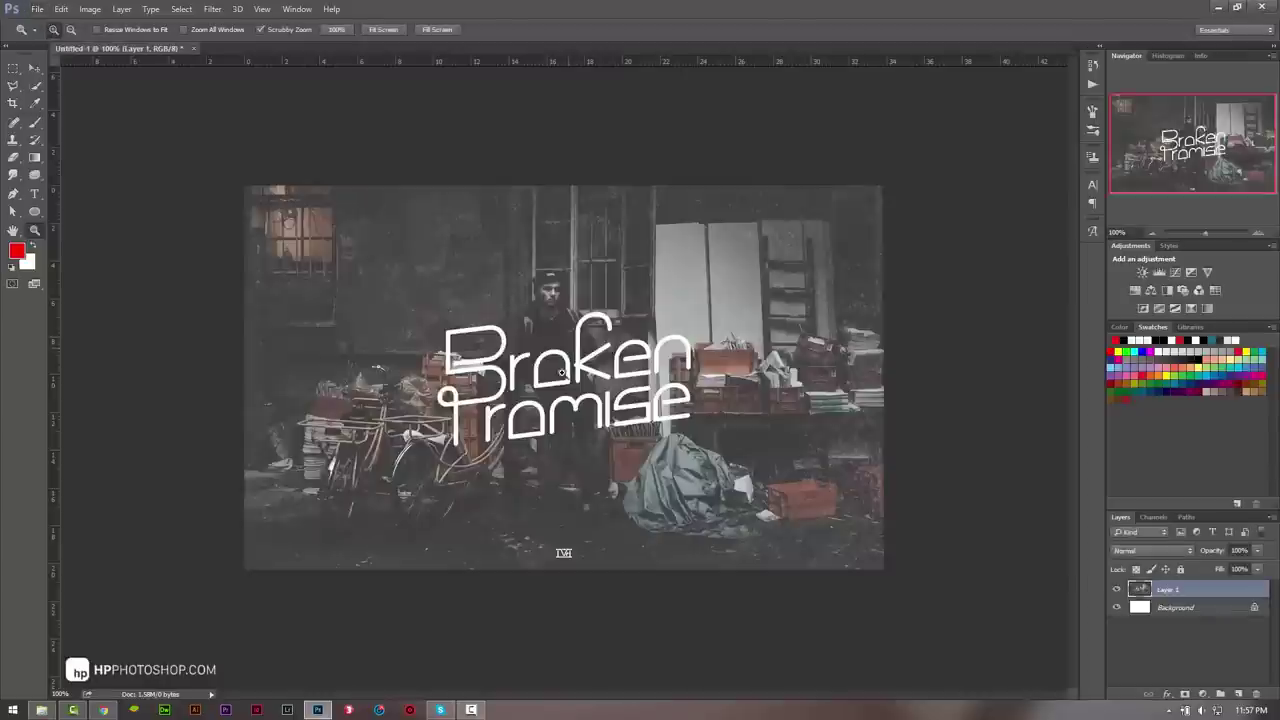
drag(561, 373, 355, 452)
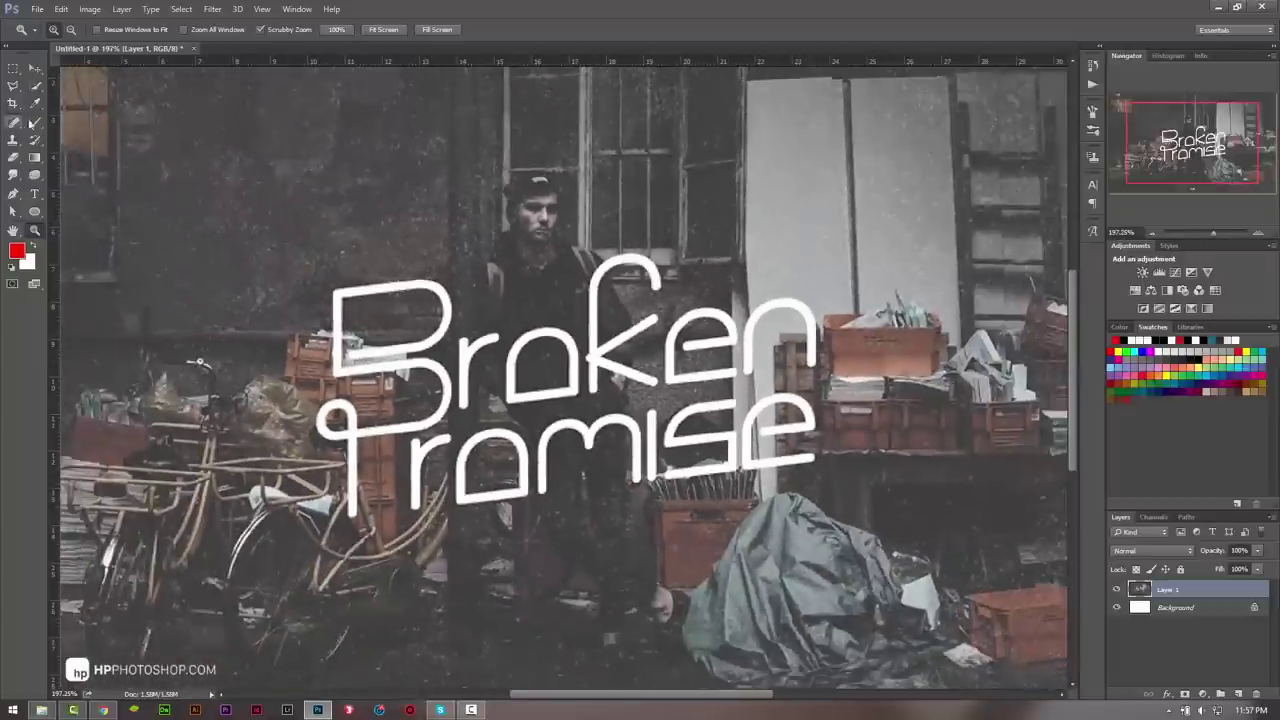
Select all the white lettering with the Magic Wand and enter Quick Mask
click(34, 86)
click(68, 98)
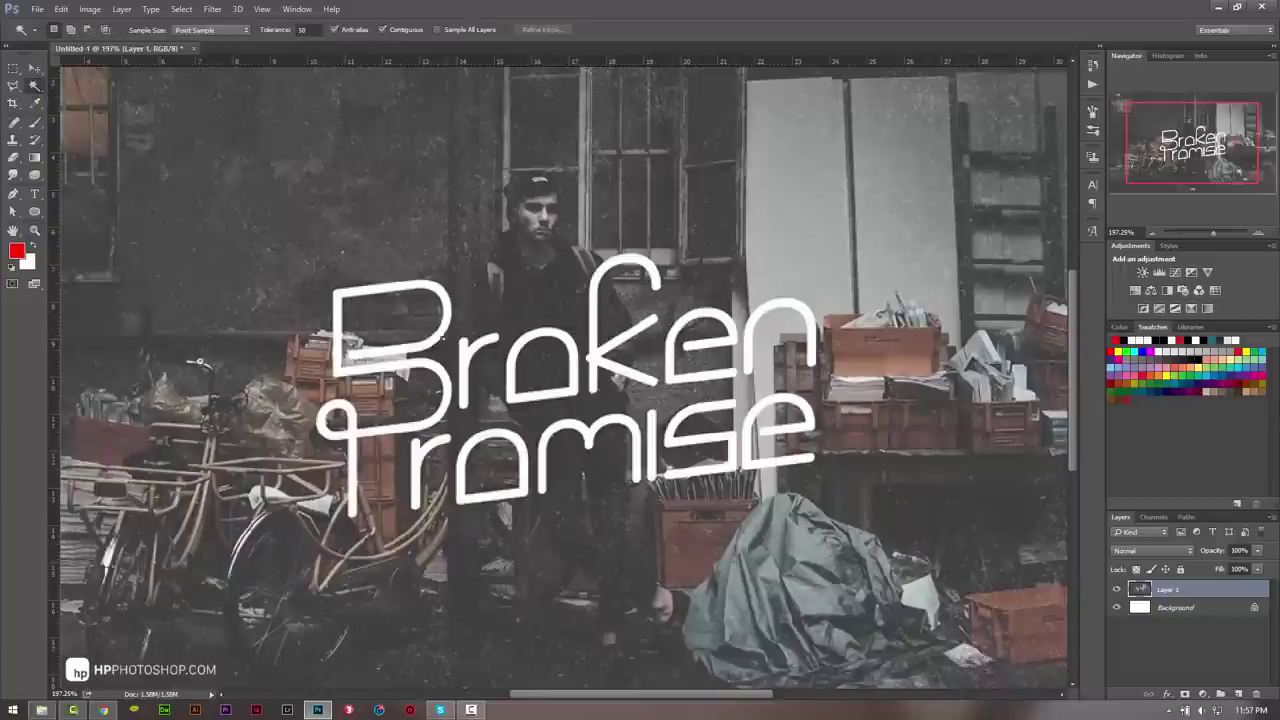
click(441, 331)
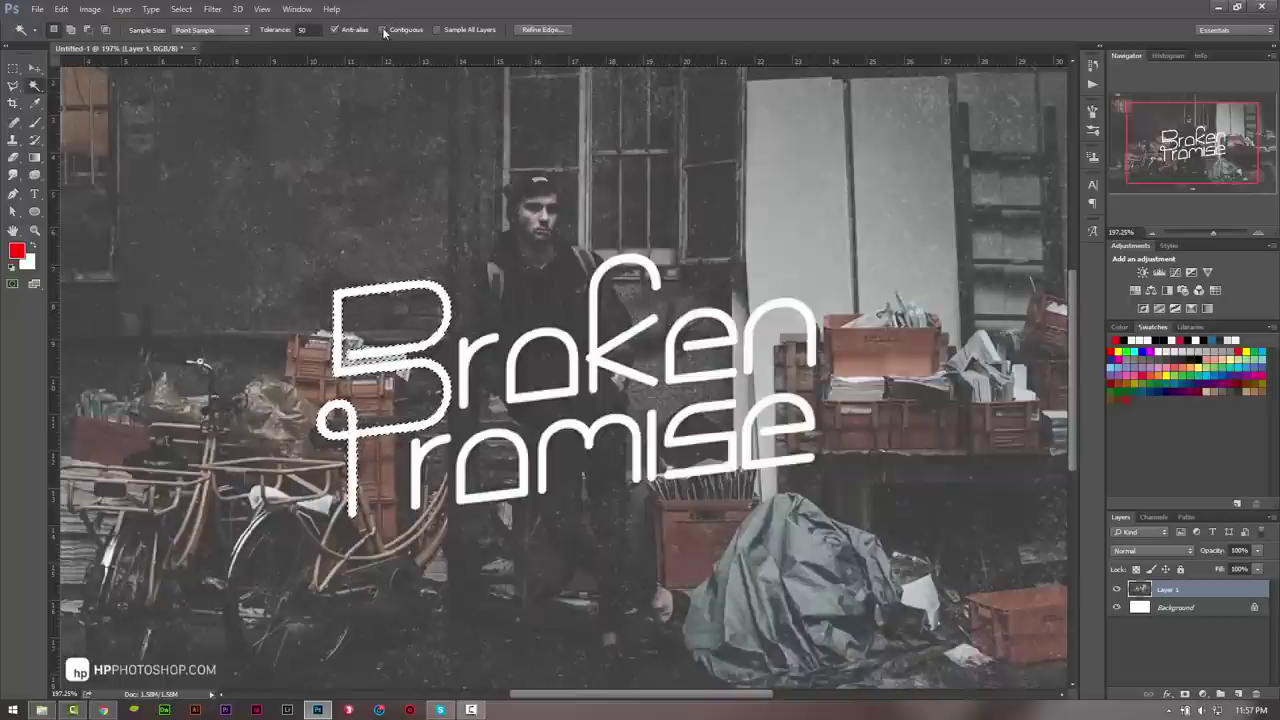
shift+click(543, 213)
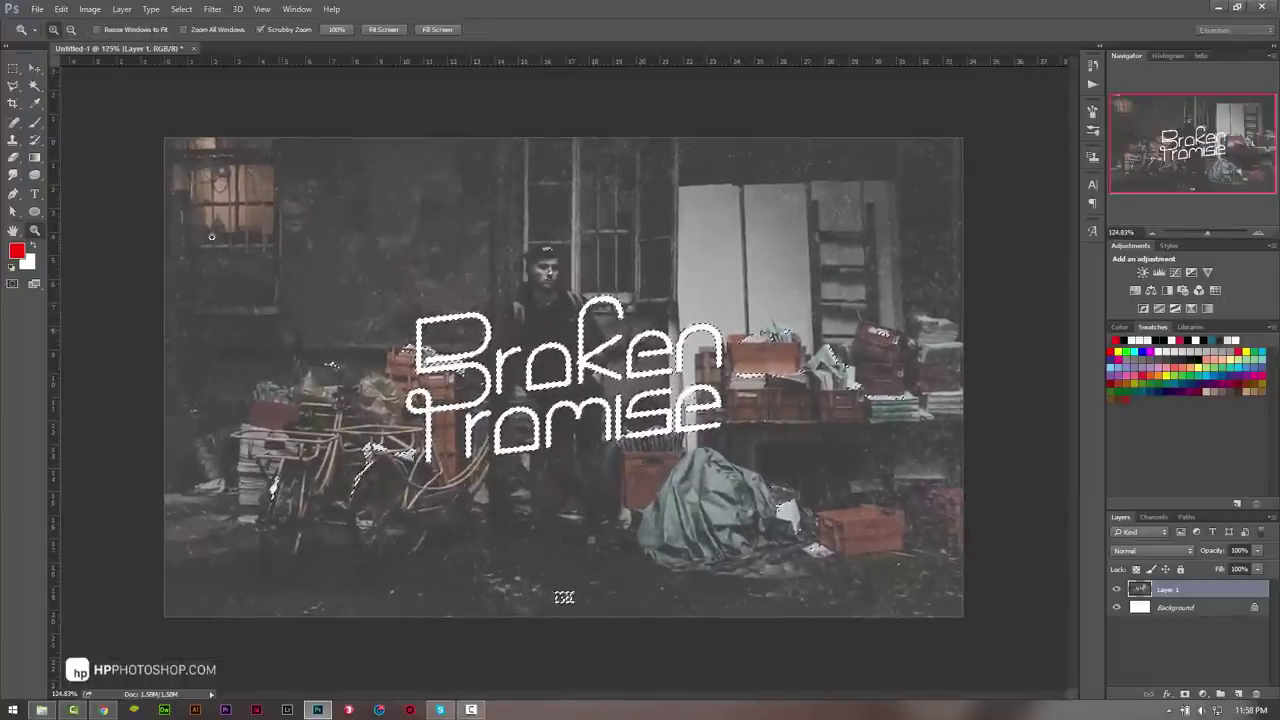
click(35, 86)
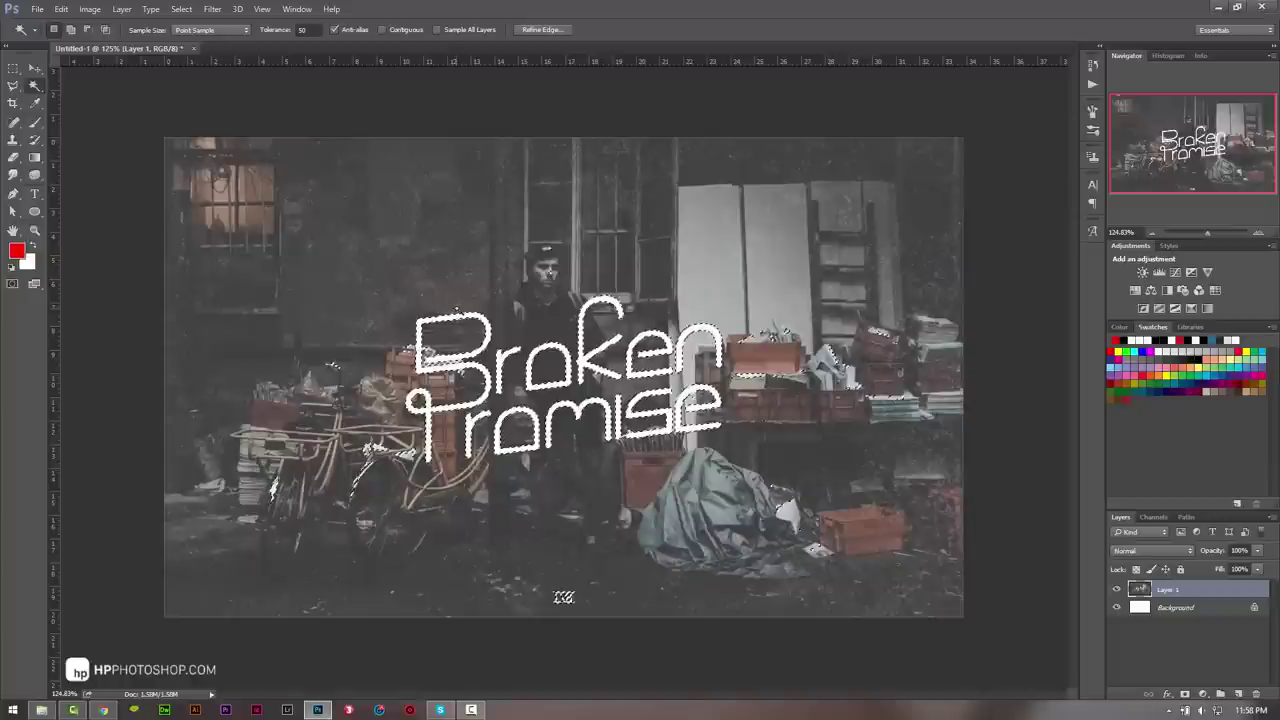
key(q)
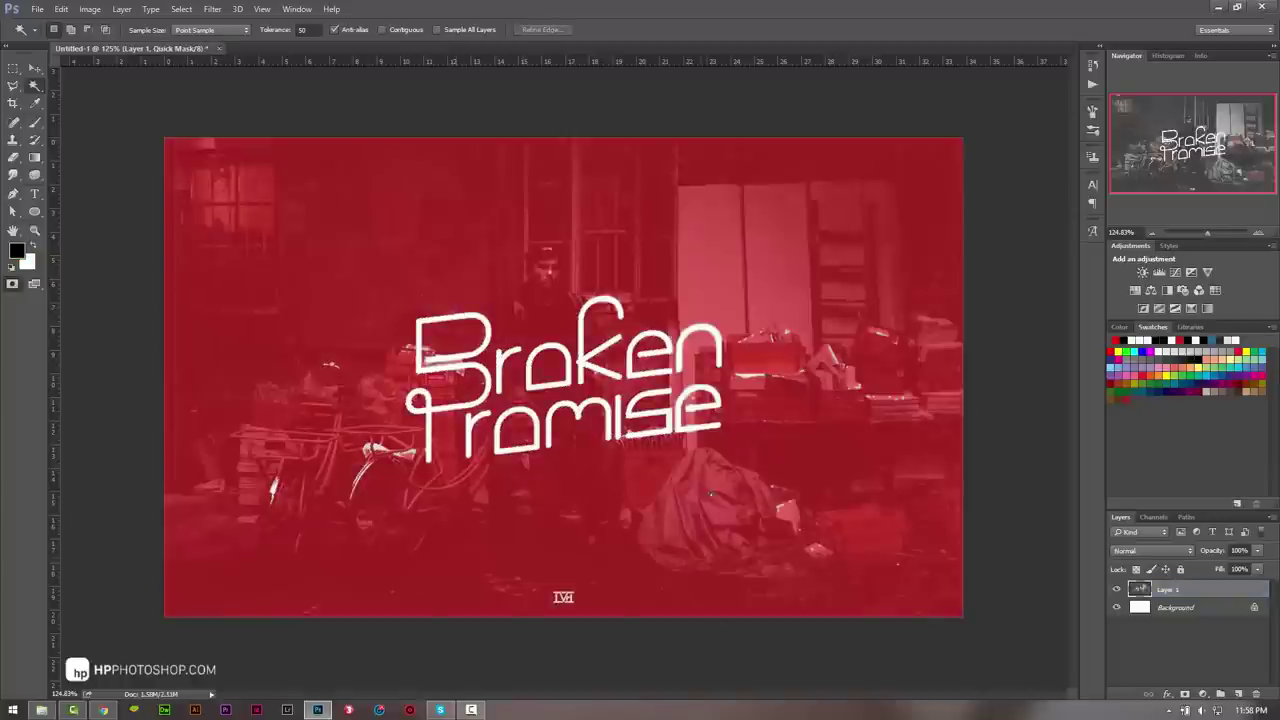
Brush out the IVH logo at the bottom of the quick mask
click(38, 124)
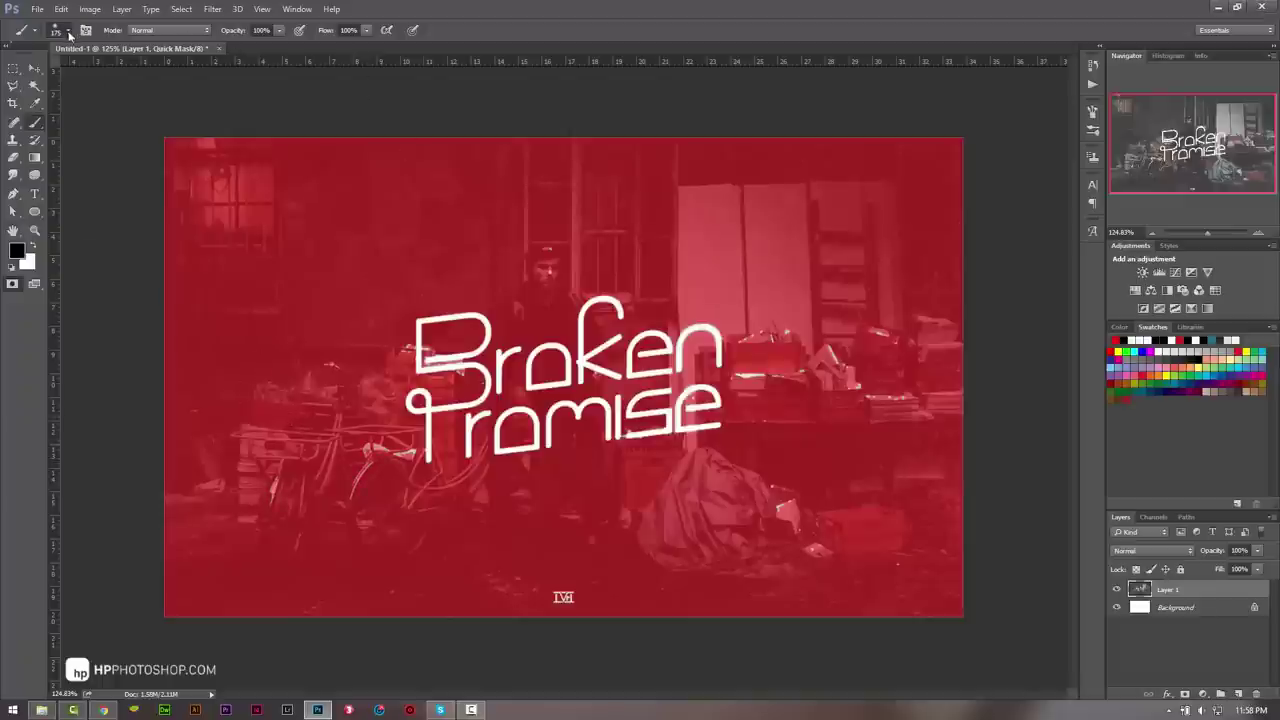
click(60, 30)
click(646, 96)
click(563, 597)
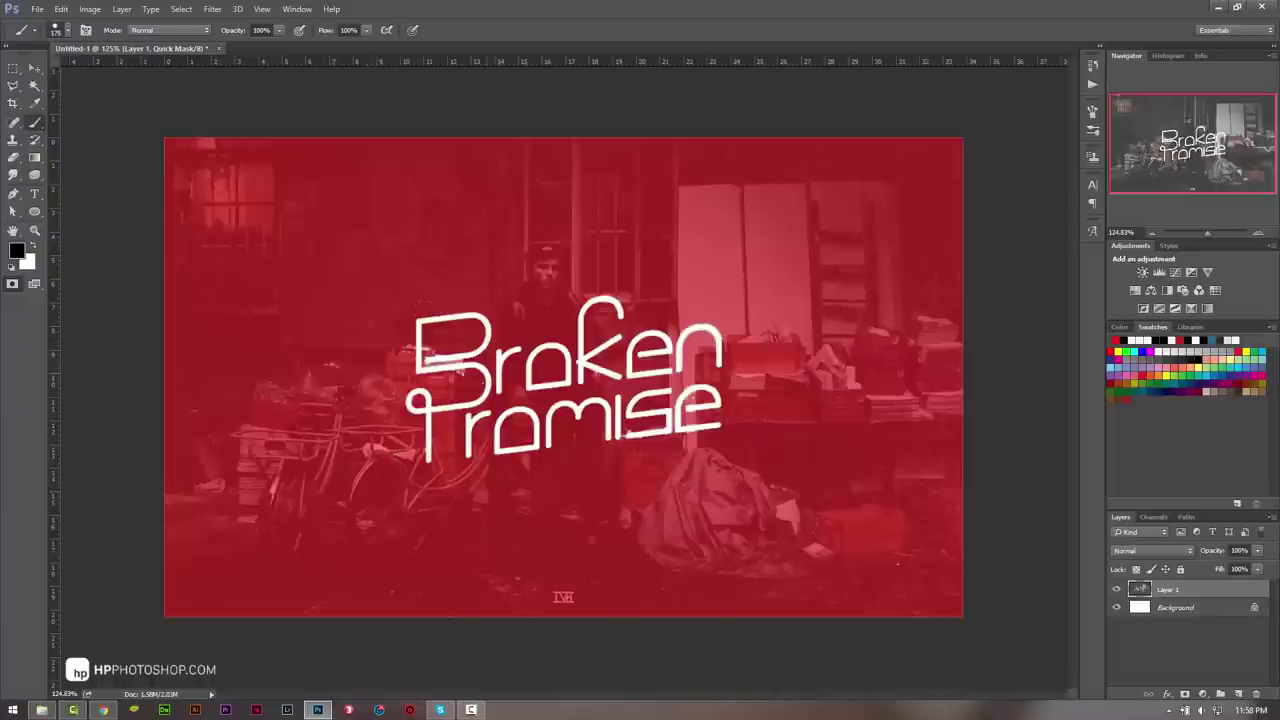
Zoom in on the Br letters and mask out the stray light patches around the B
key(z)
drag(460, 370, 488, 347)
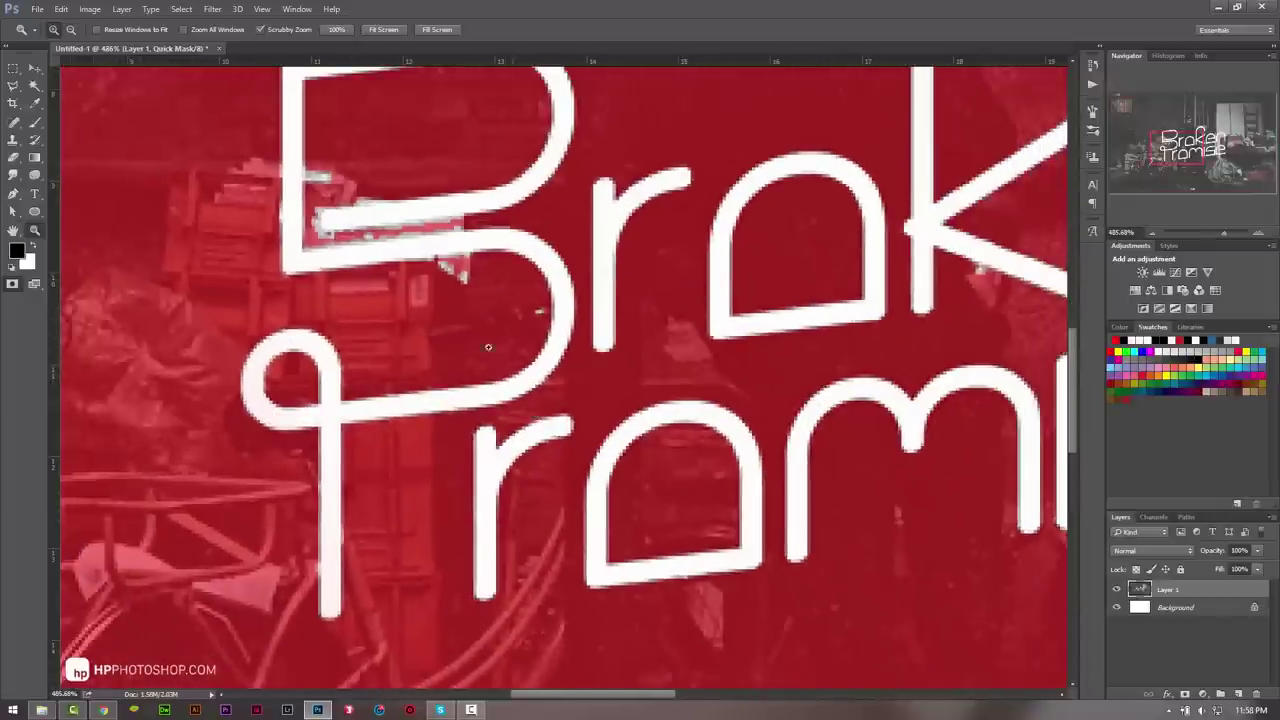
key(b)
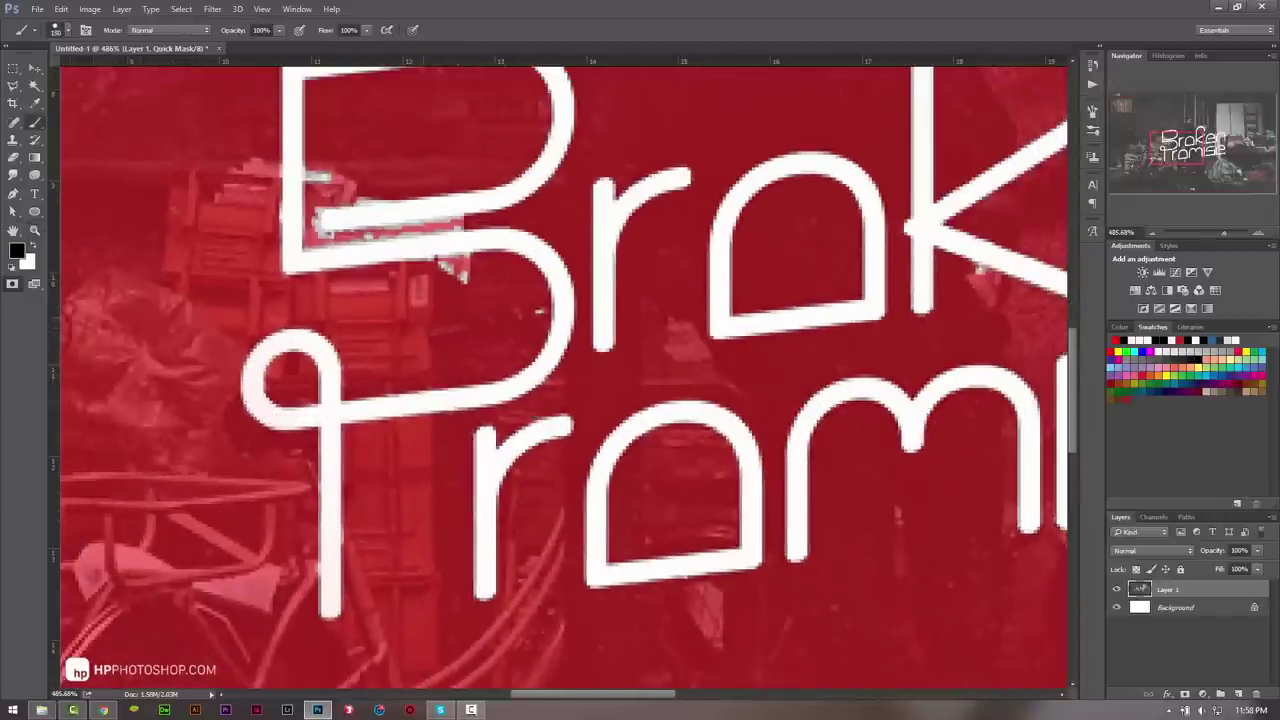
drag(458, 272, 420, 281)
drag(326, 177, 308, 168)
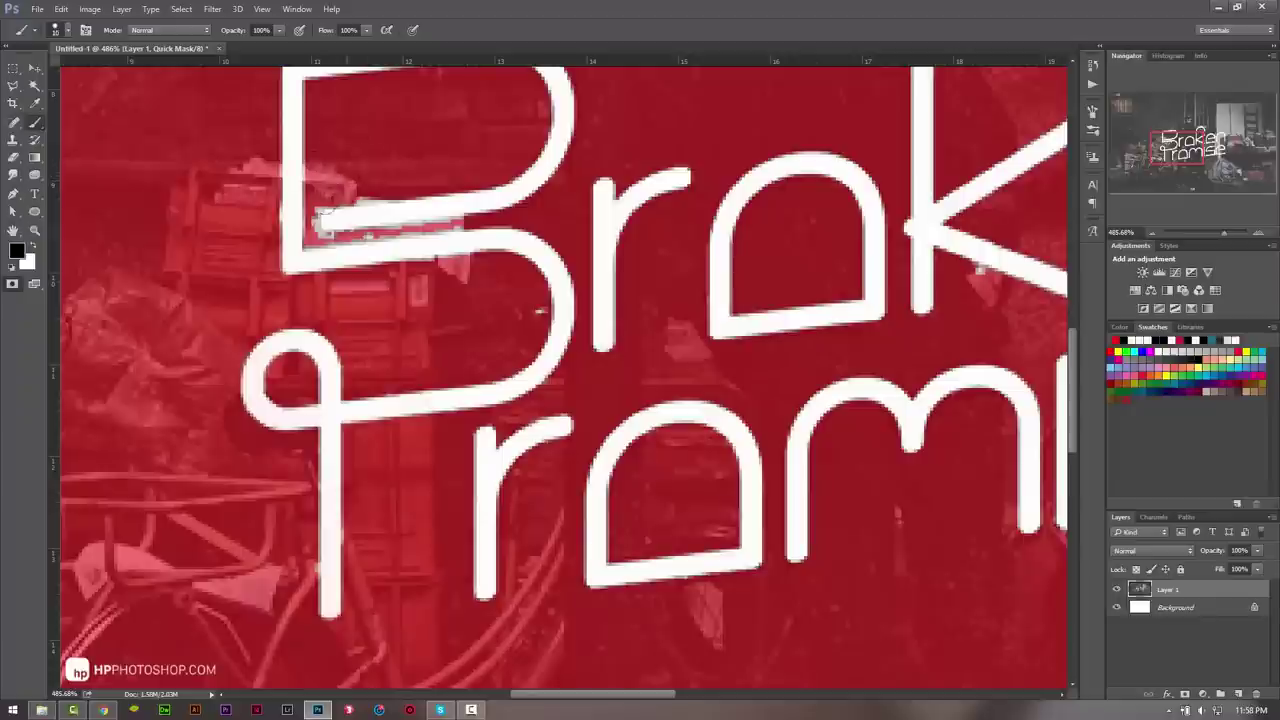
mouse_move(300, 218)
mouse_down()
mouse_move(325, 213)
mouse_move(322, 234)
mouse_up()
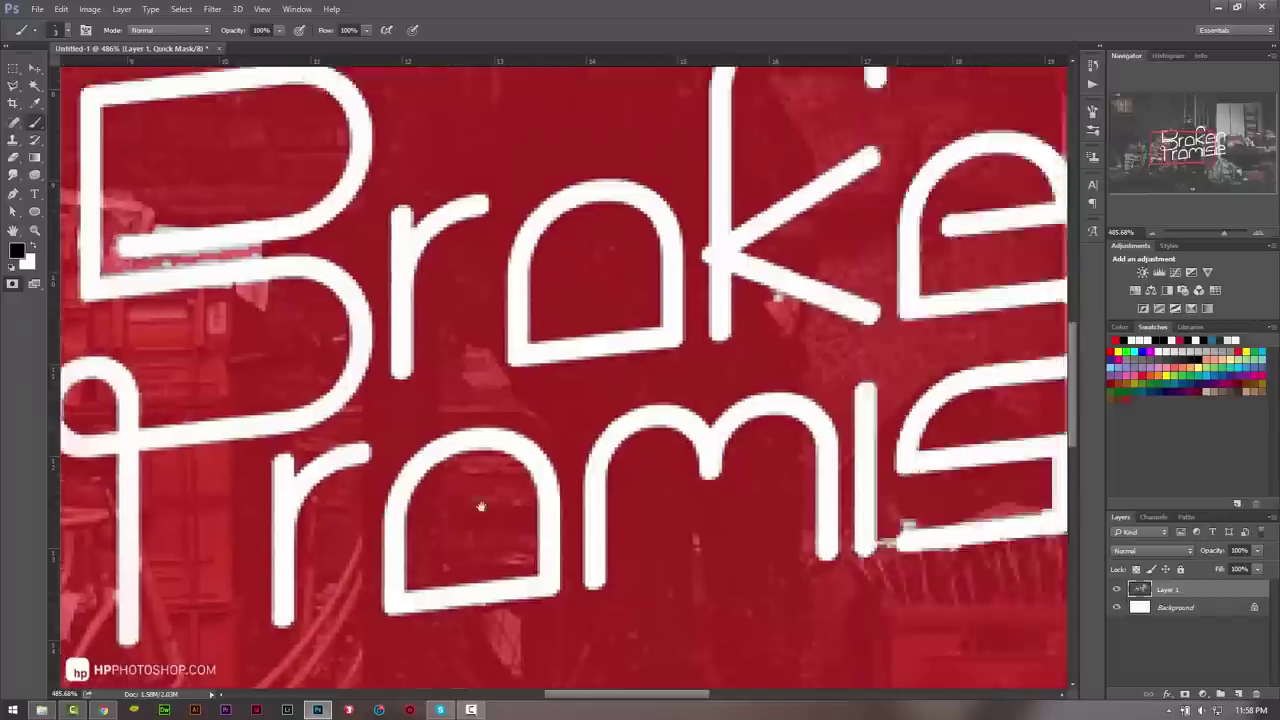
Zoom back out to the whole image and exit Quick Mask to get the lettering selection
drag(725, 398, 508, 506)
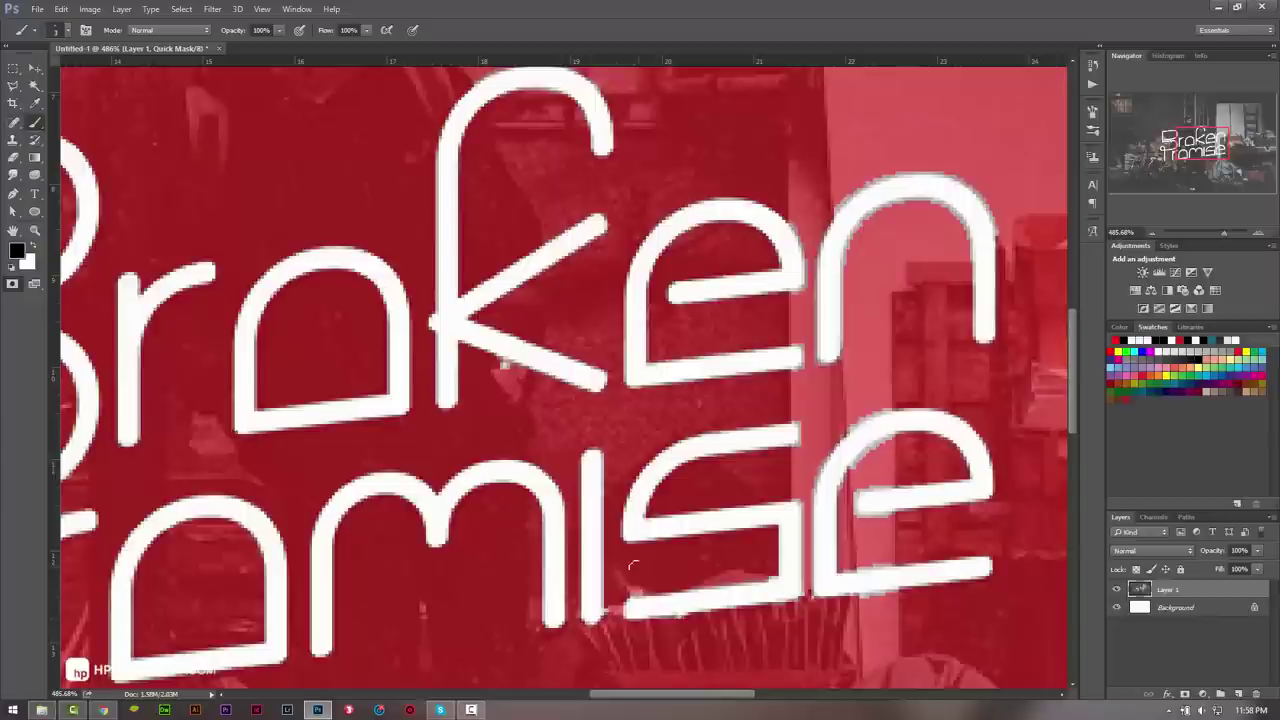
key(z)
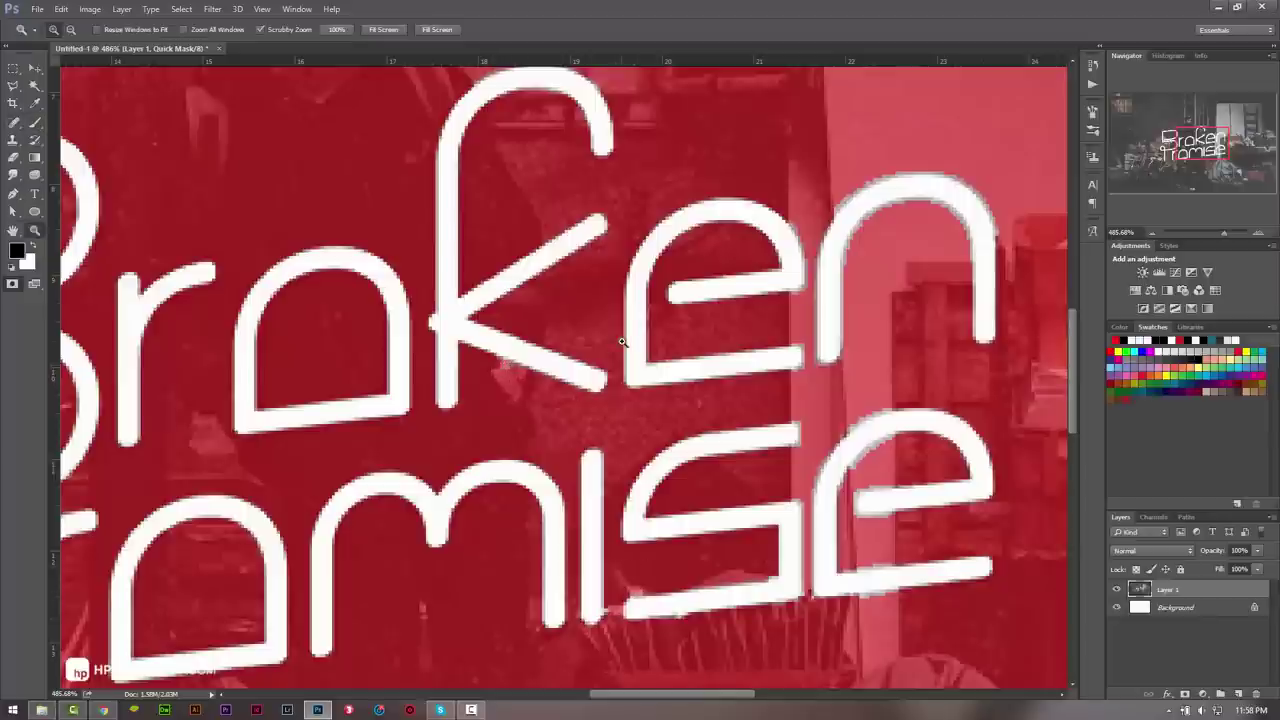
alt+click(622, 342)
mouse_move(622, 342)
mouse_down()
mouse_move(617, 398)
mouse_move(486, 388)
mouse_up()
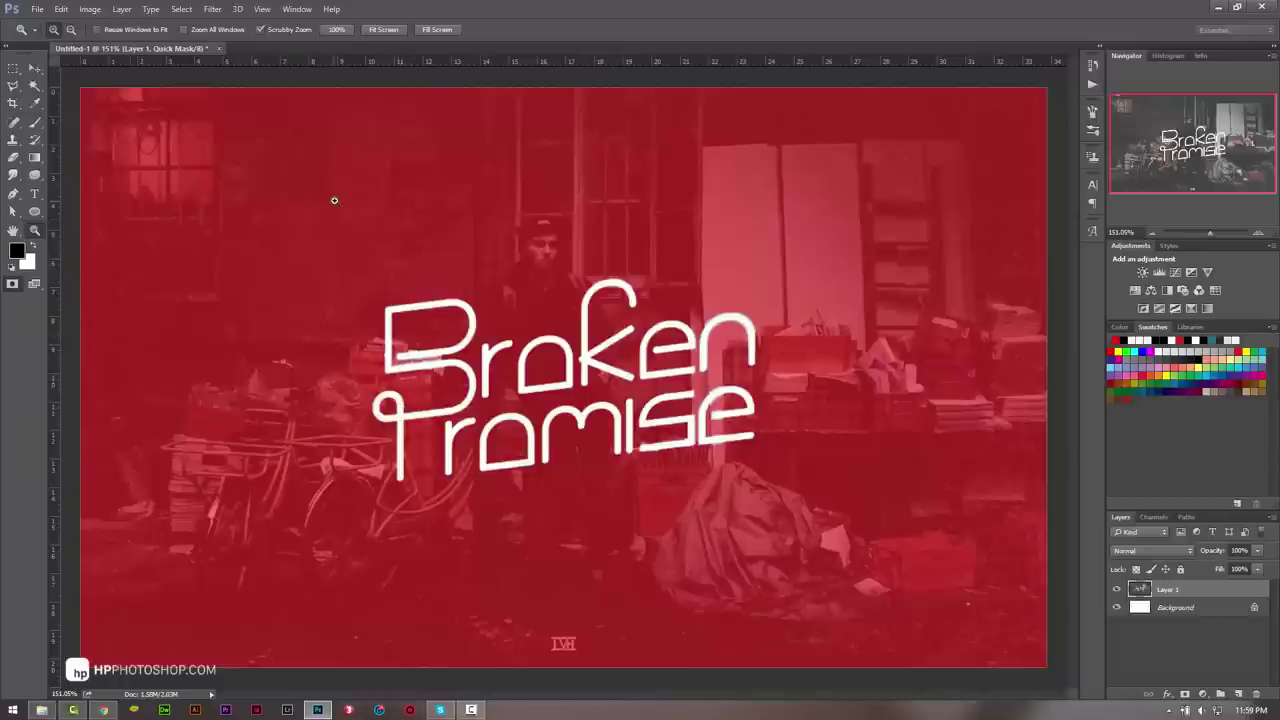
key(q)
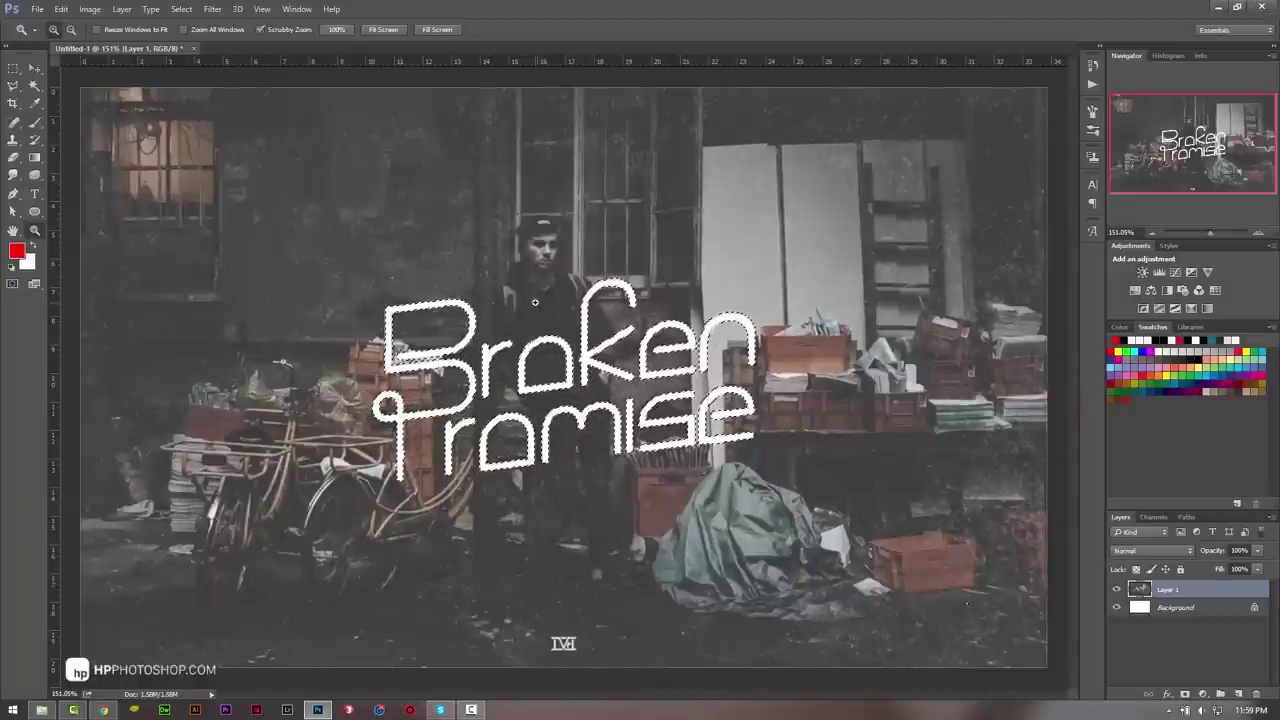
Cut the lettering onto a new layer with Layer via Cut and hide Layer 1 and Background
click(121, 9)
mouse_move(187, 23)
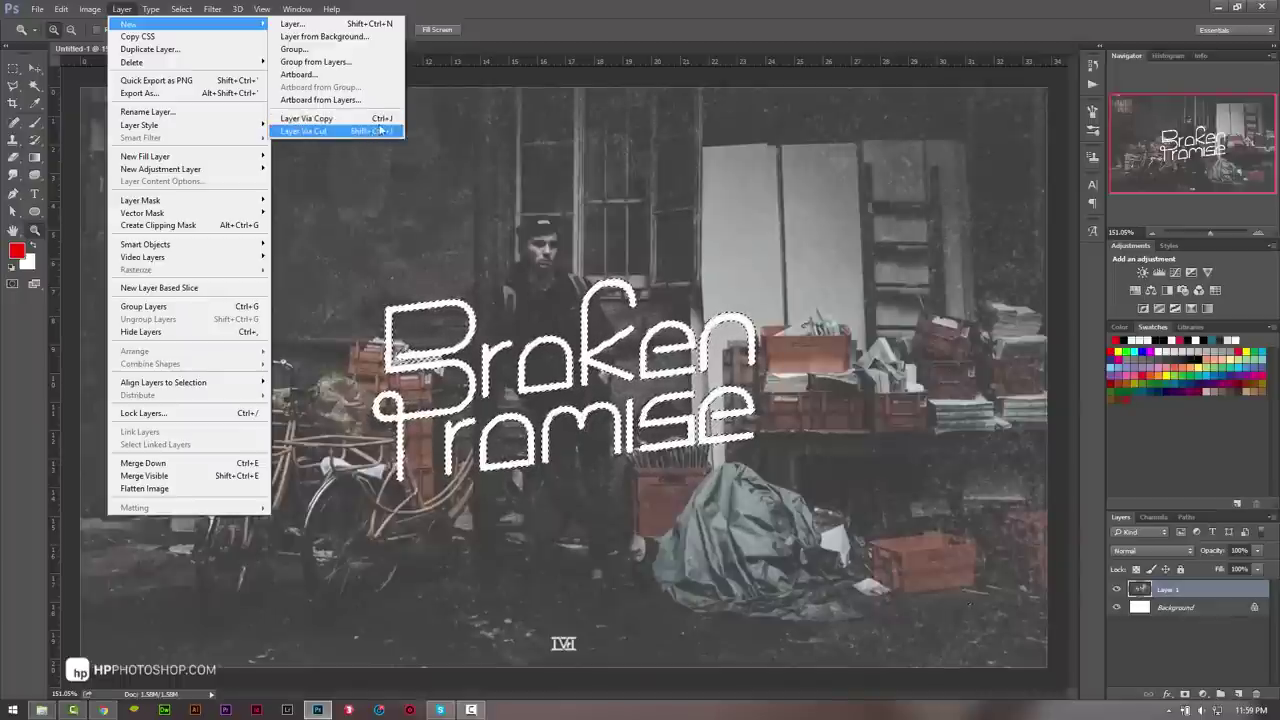
click(380, 129)
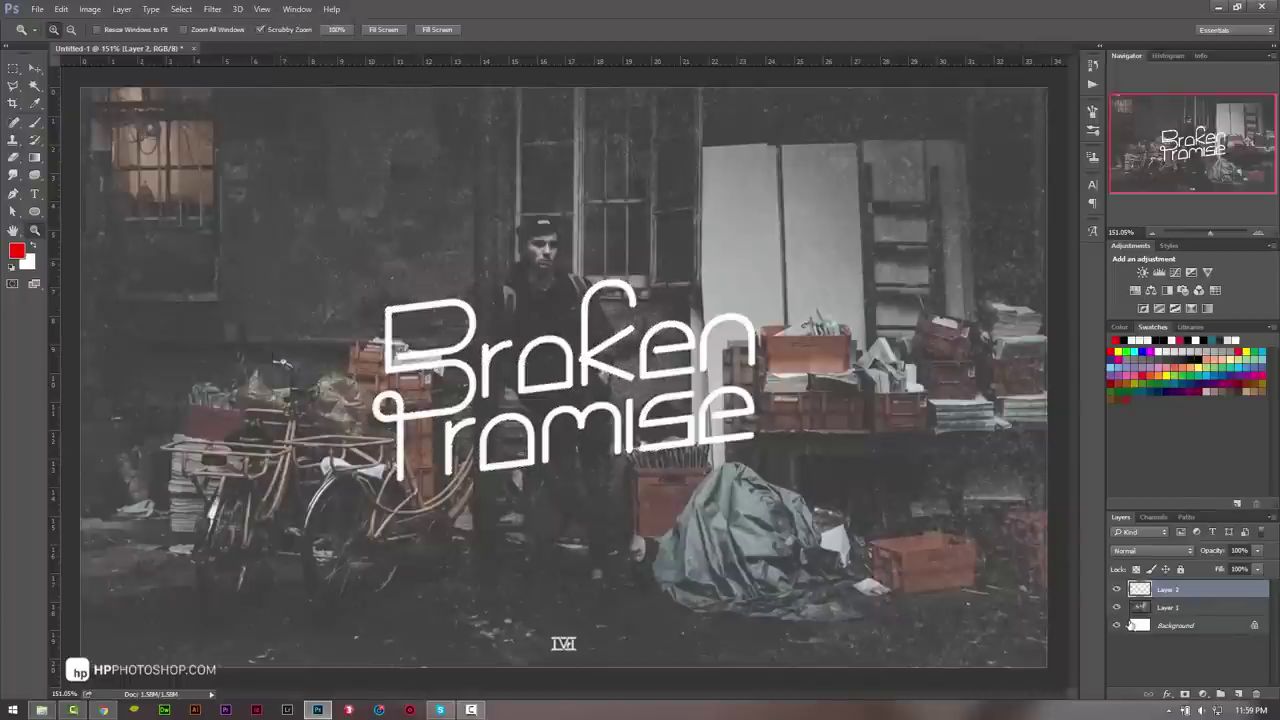
click(1117, 607)
click(1117, 625)
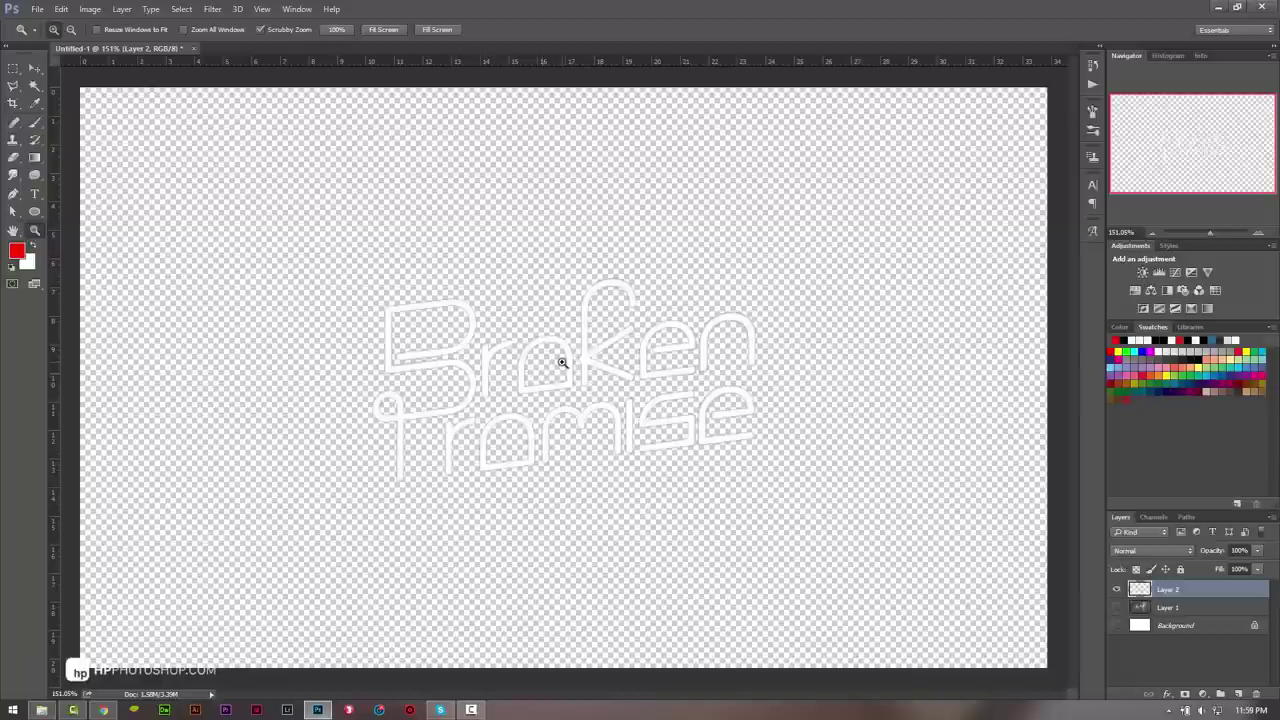
Invert the lettering to black with Ctrl+I and zoom to centre it
key(ctrl+i)
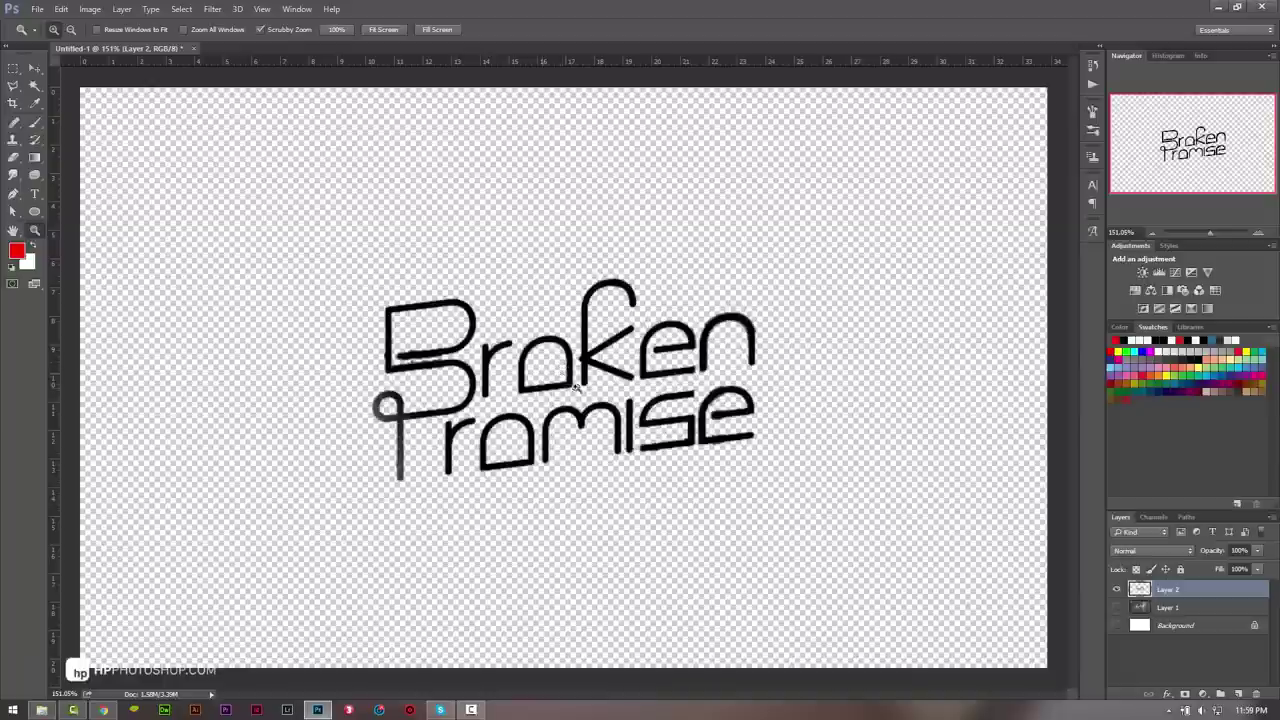
drag(562, 363, 623, 374)
mouse_move(660, 470)
mouse_down()
mouse_move(630, 490)
mouse_move(614, 429)
mouse_up()
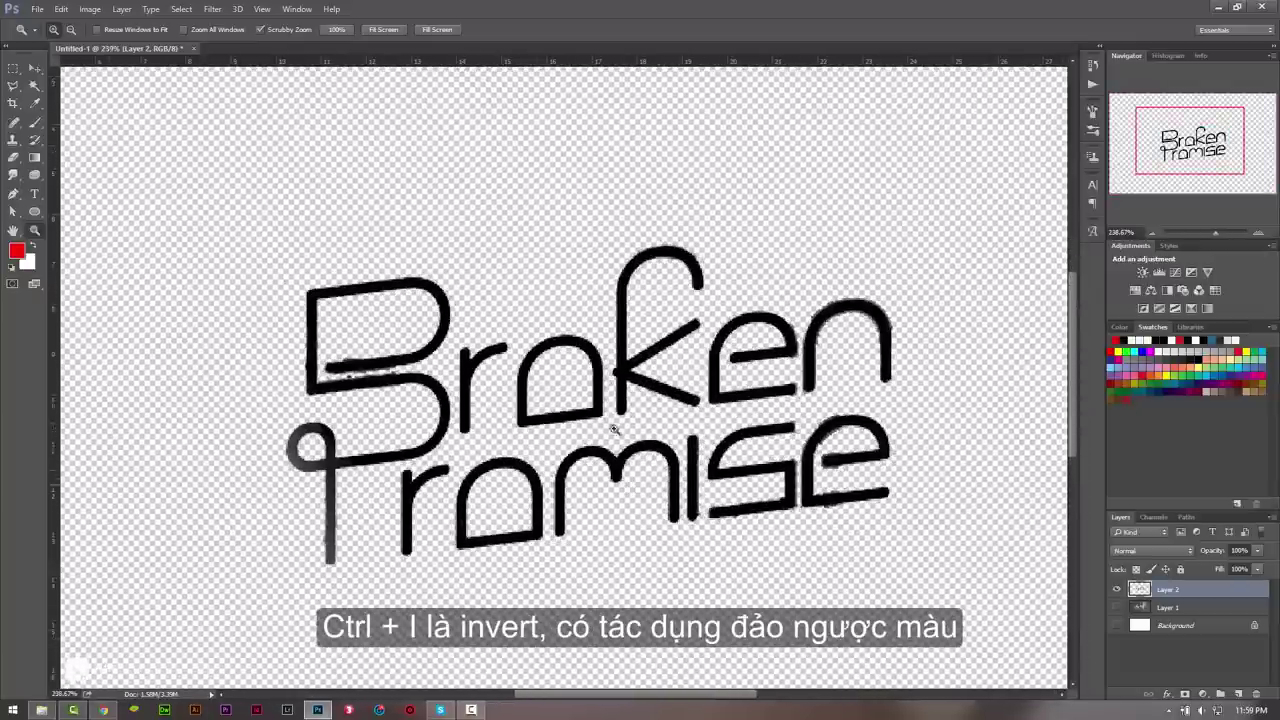
Draw a Polygonal Lasso selection around the B and P initials
click(22, 72)
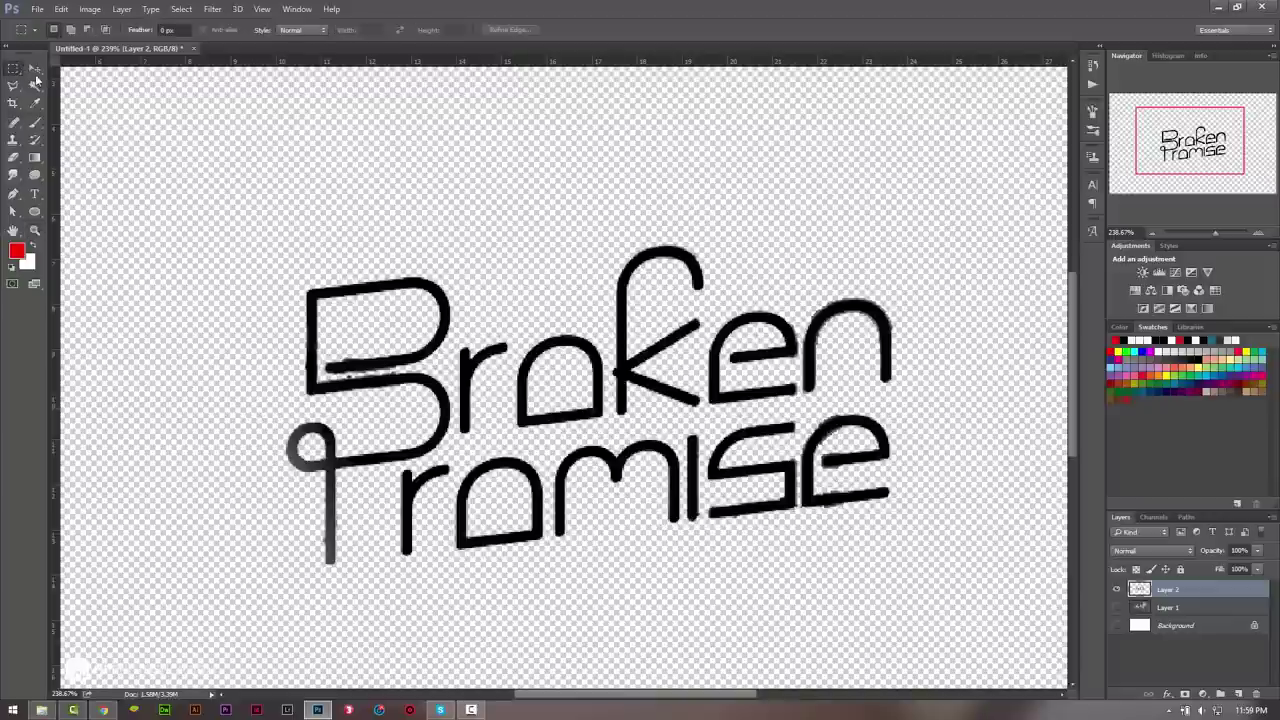
drag(14, 86, 49, 100)
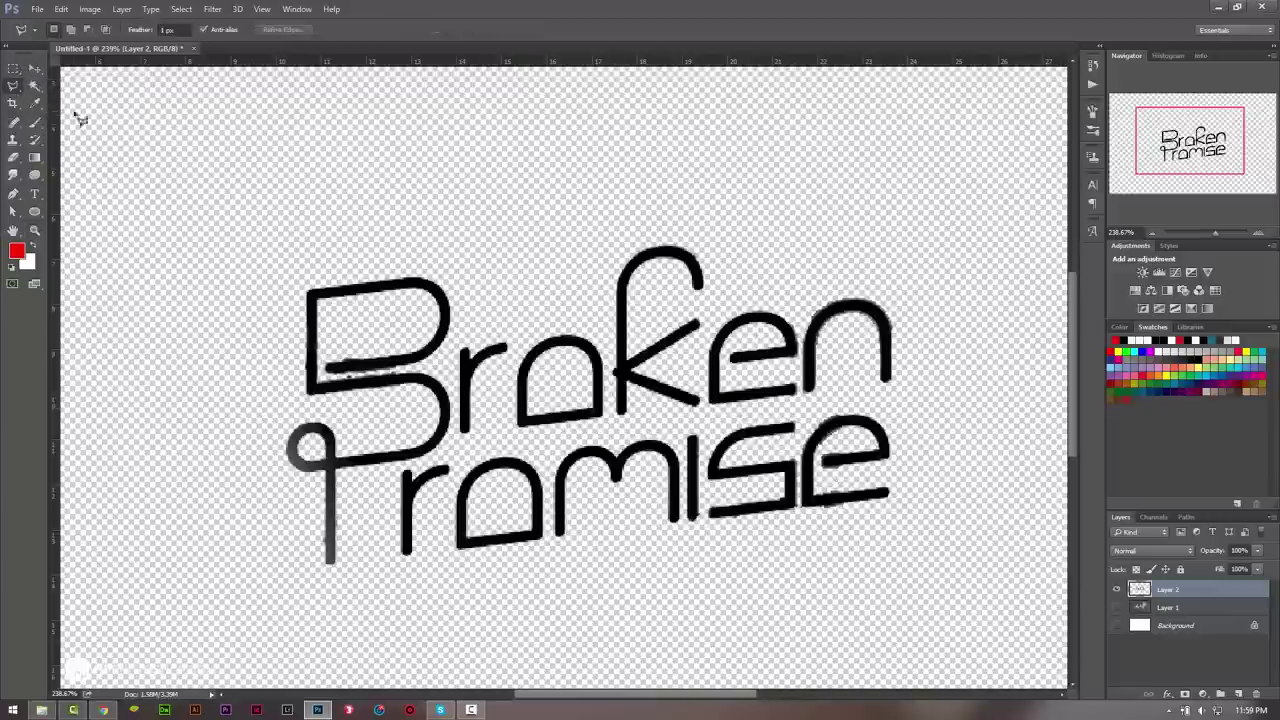
click(261, 235)
click(289, 622)
click(376, 565)
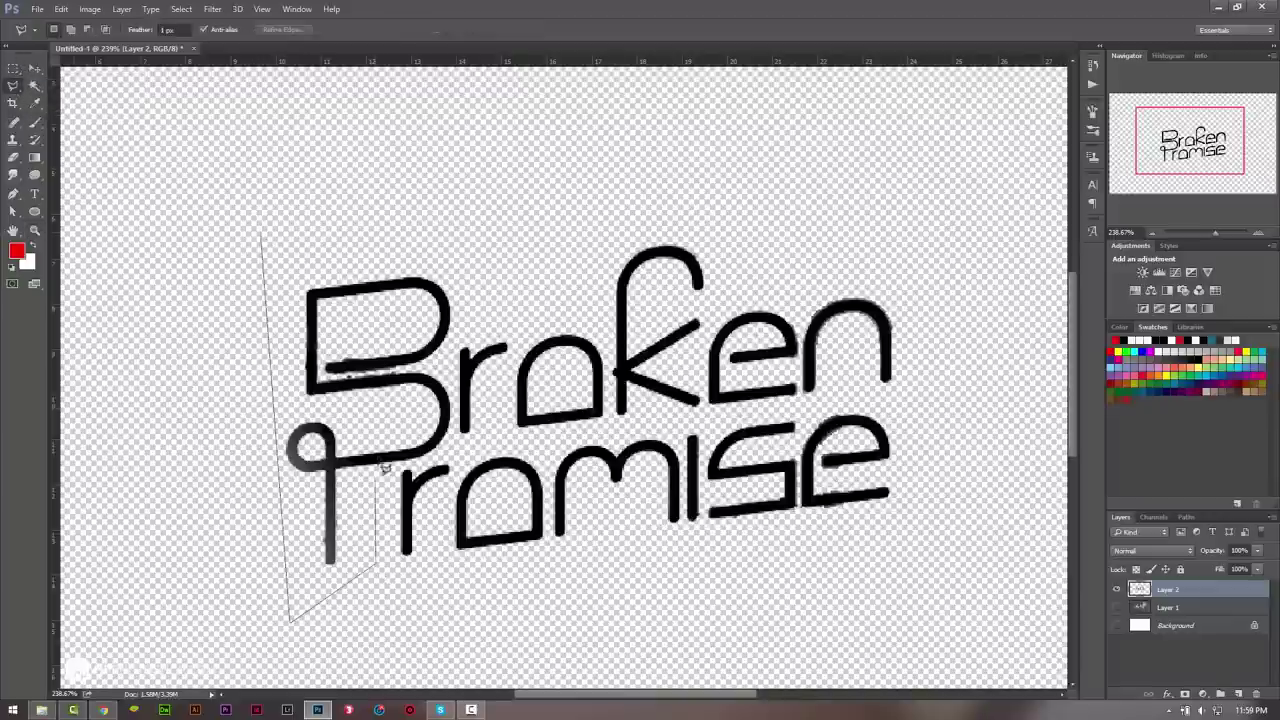
click(378, 468)
click(450, 453)
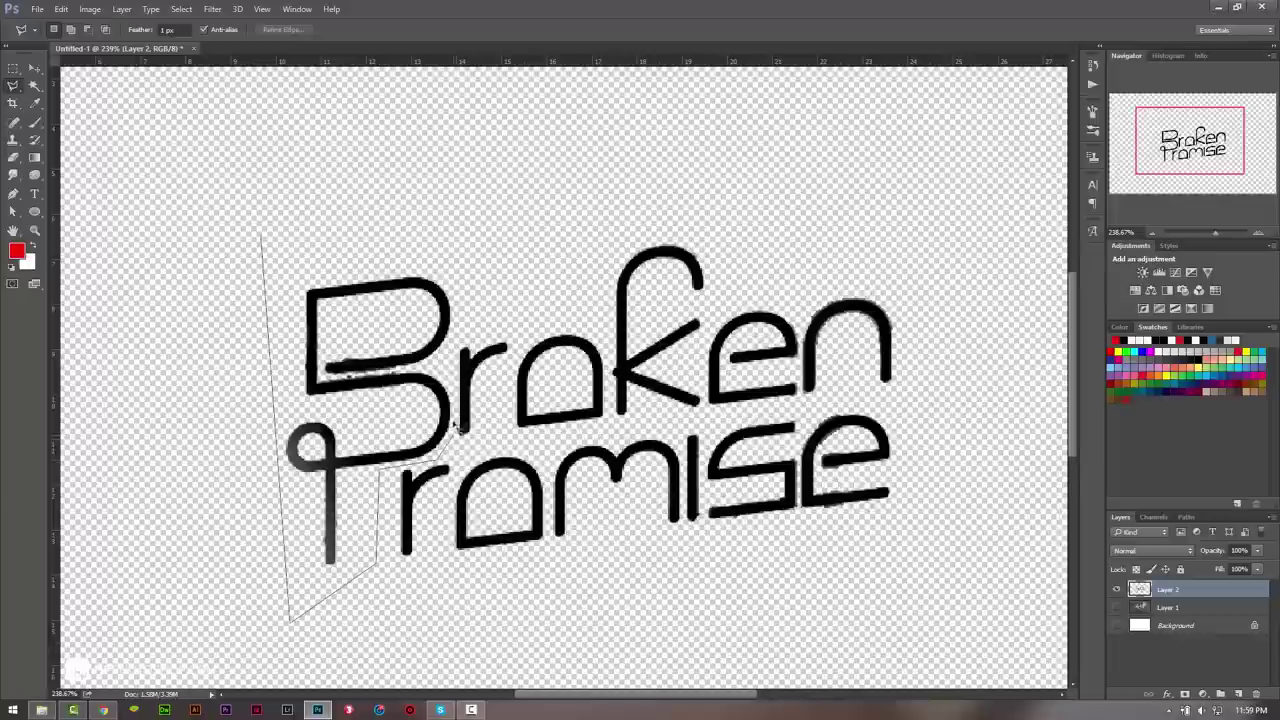
click(460, 390)
click(458, 320)
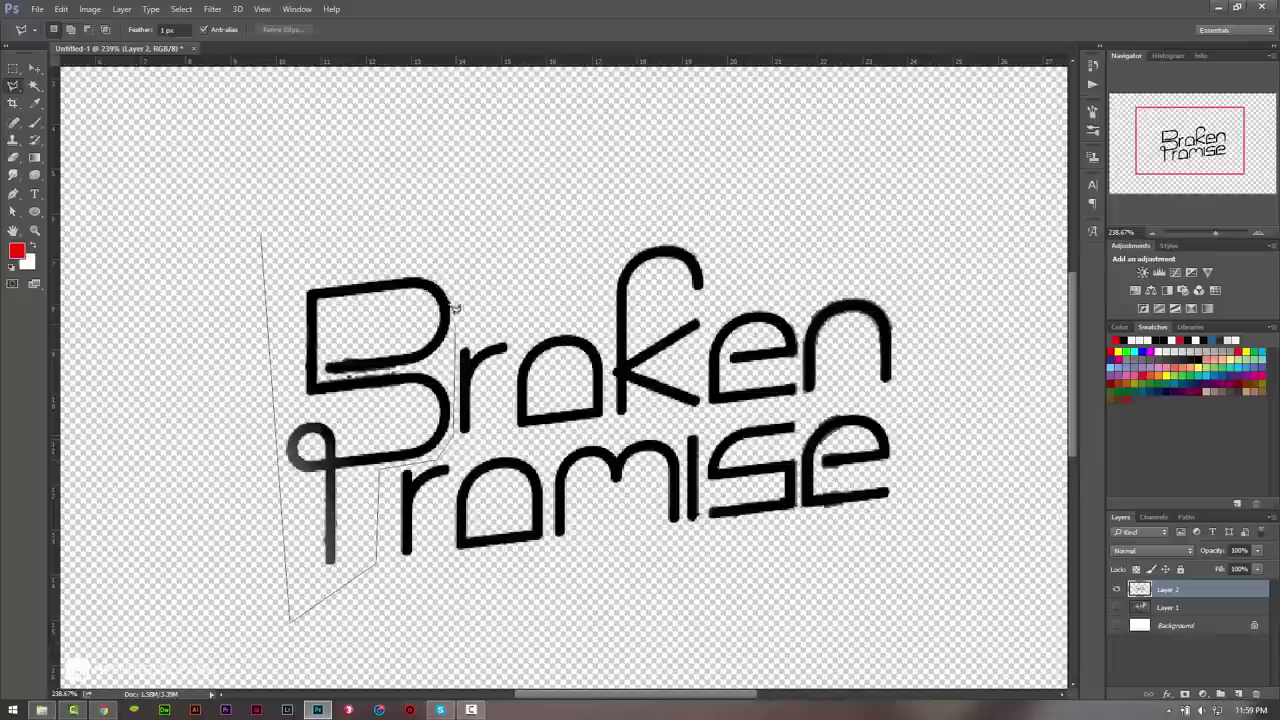
double_click(450, 236)
Delete the B and P, deselect, confirm an unchanged transform, and zoom out
key(Delete)
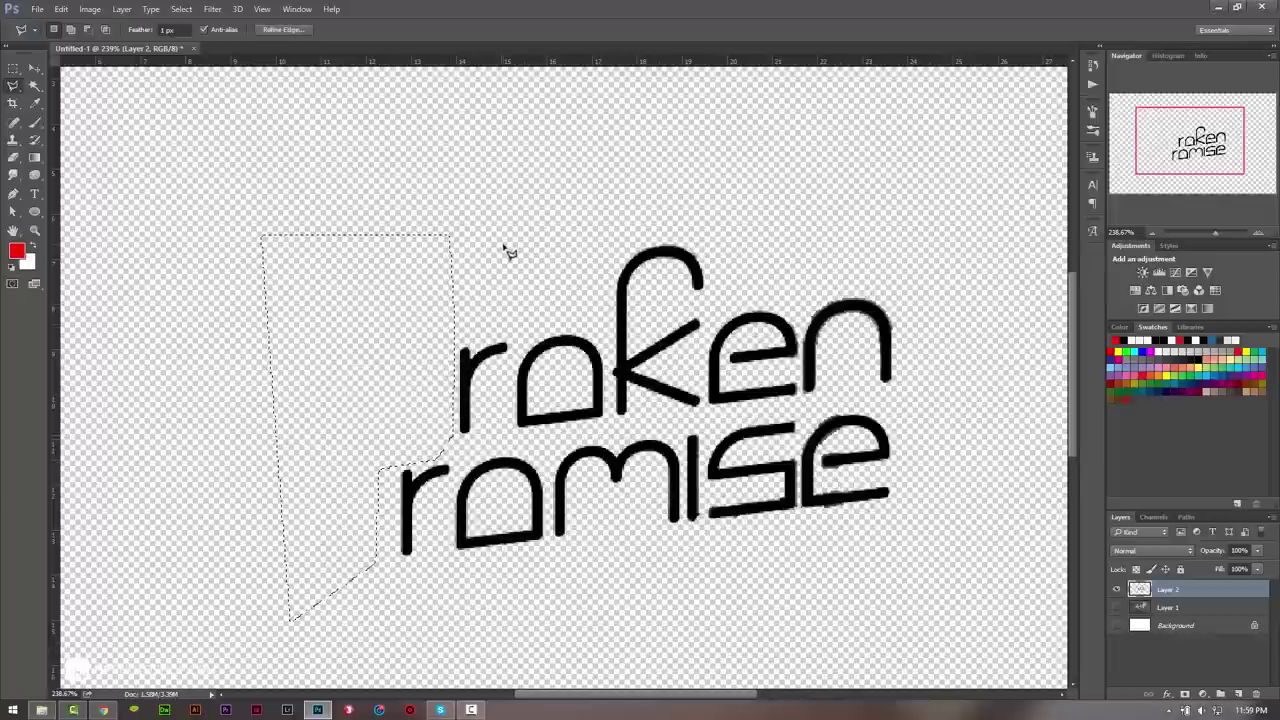
key(ctrl+d)
key(z)
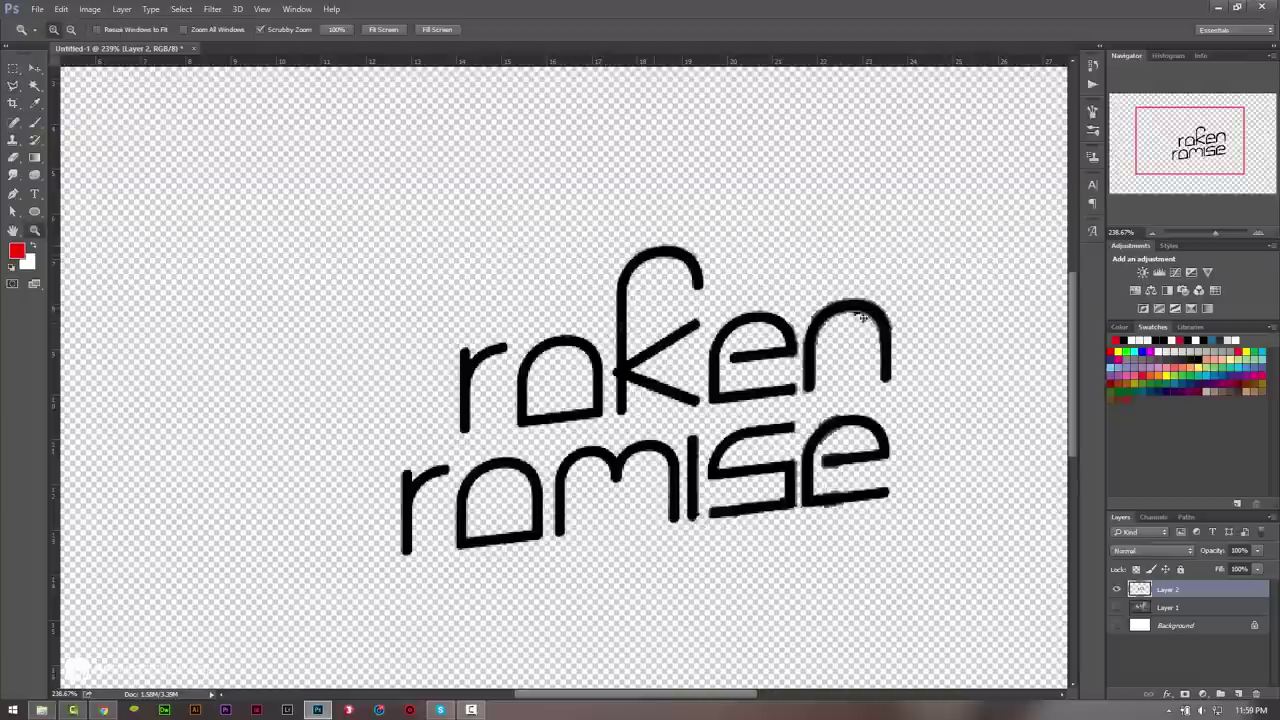
key(ctrl+t)
key(Return)
key(ctrl+minus)
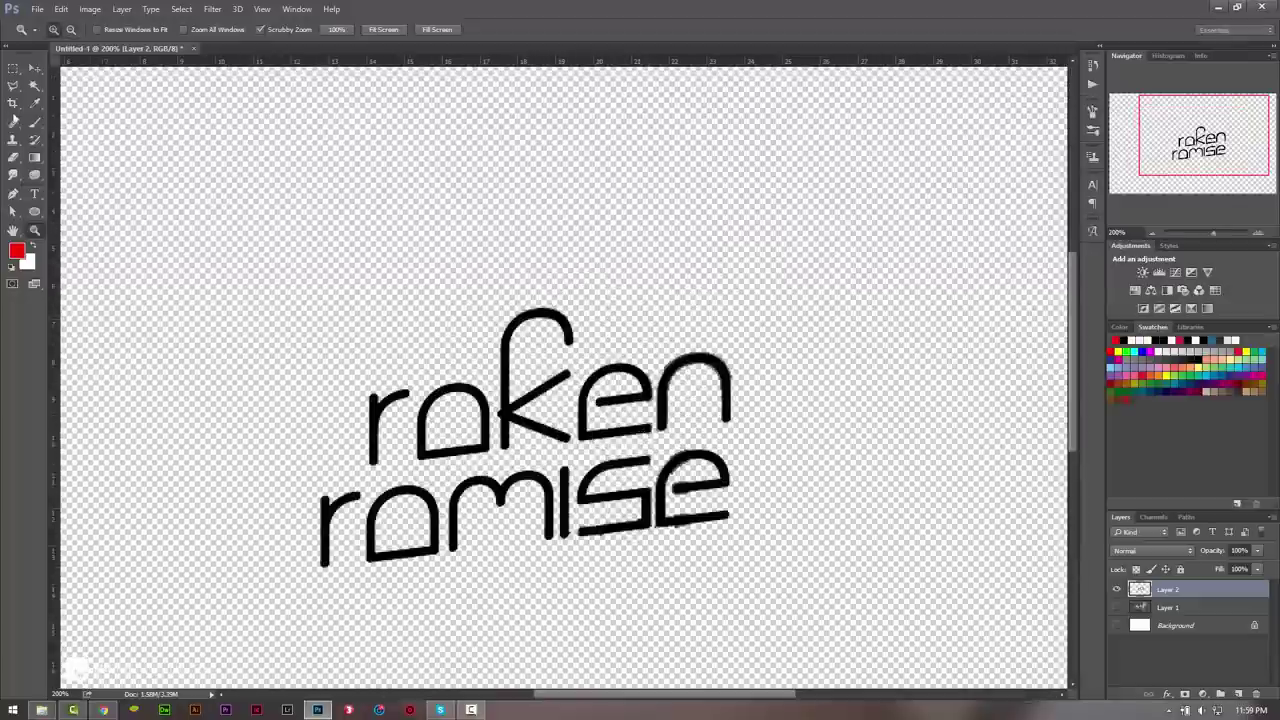
Copy the marquee-selected lettering onto a new Layer 3 and delete Layer 2
key(m)
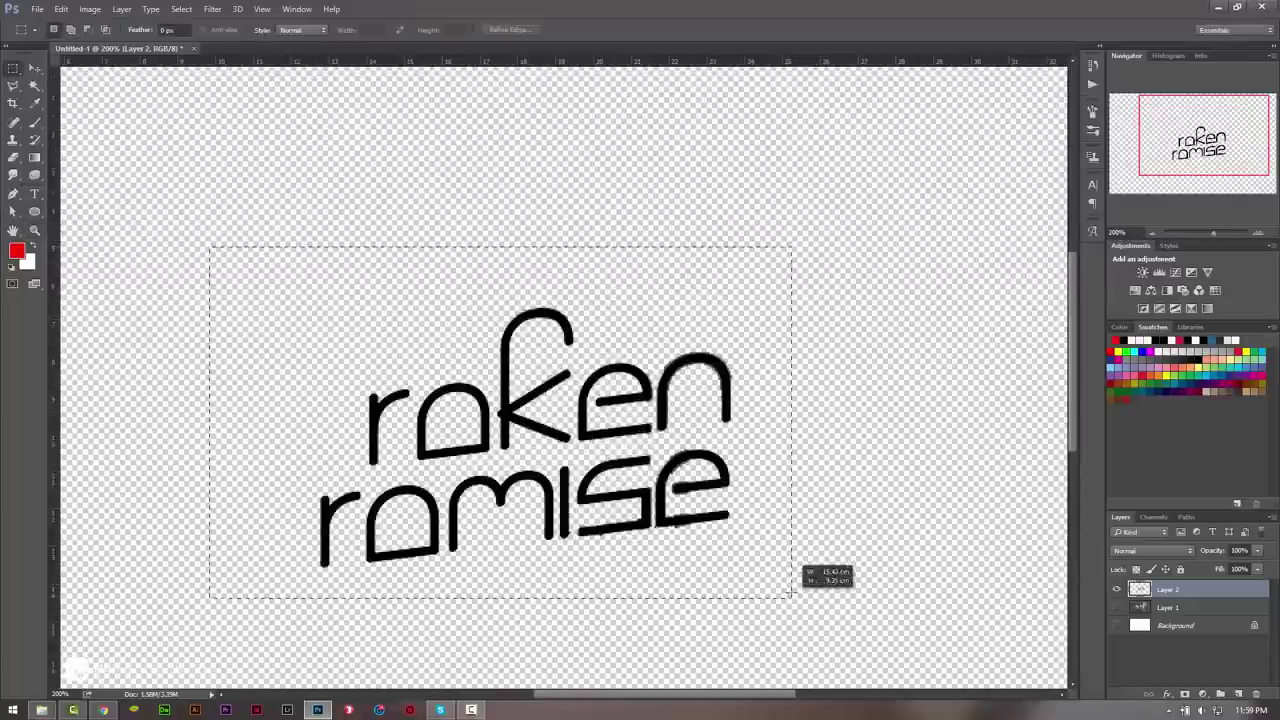
drag(209, 246, 791, 594)
key(ctrl+j)
click(1168, 607)
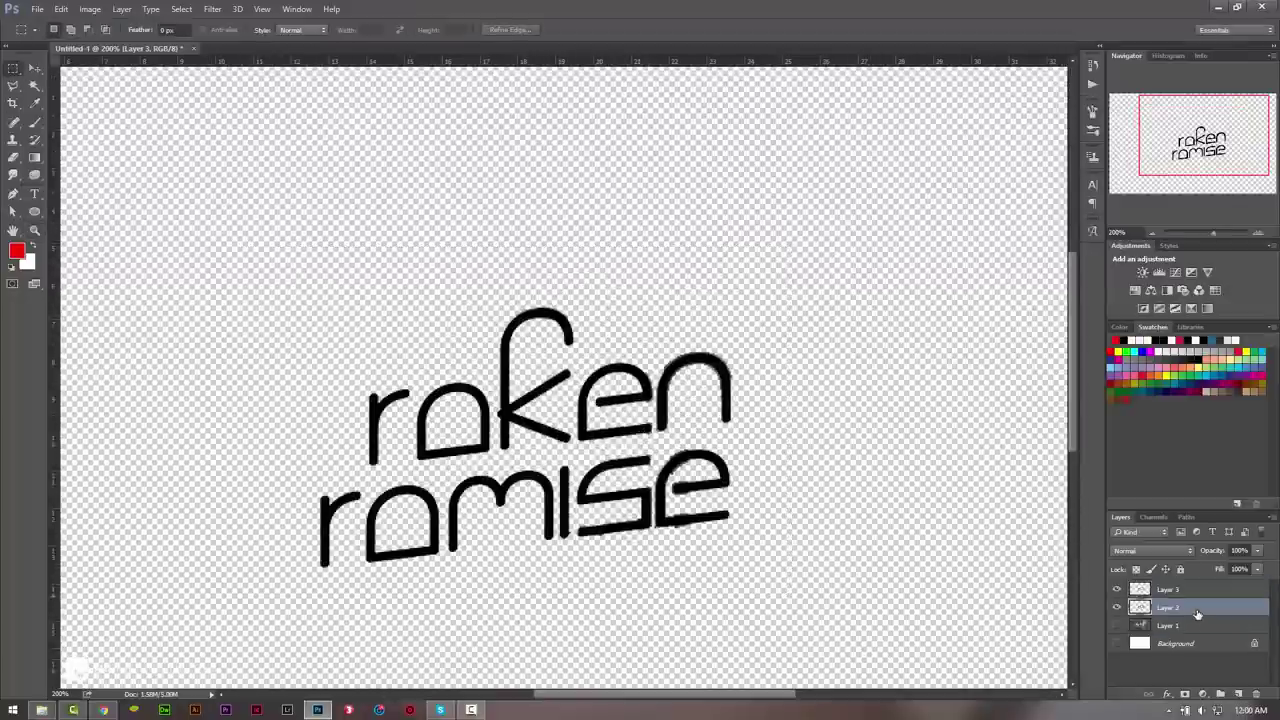
key(Delete)
click(1117, 590)
click(1117, 591)
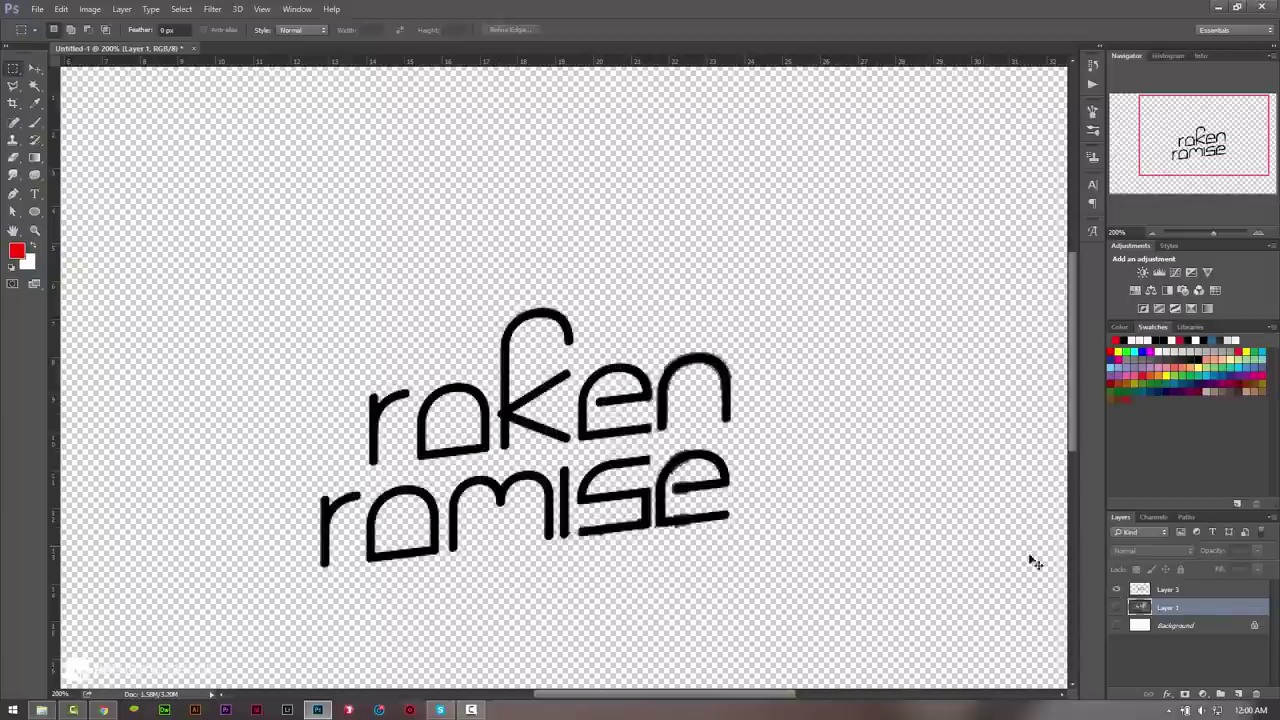
click(1145, 592)
Rotate the Layer 3 lettering slightly, then set it back level and commit
key(ctrl+t)
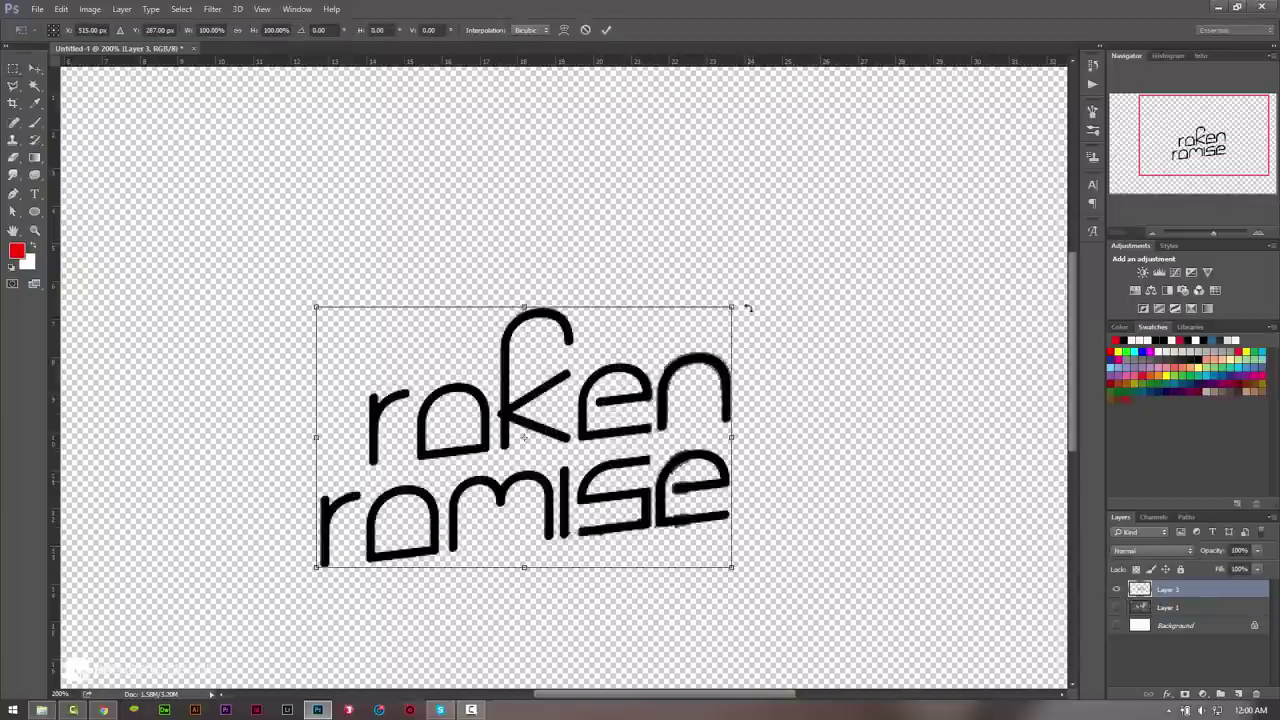
drag(765, 295, 776, 300)
drag(776, 300, 771, 297)
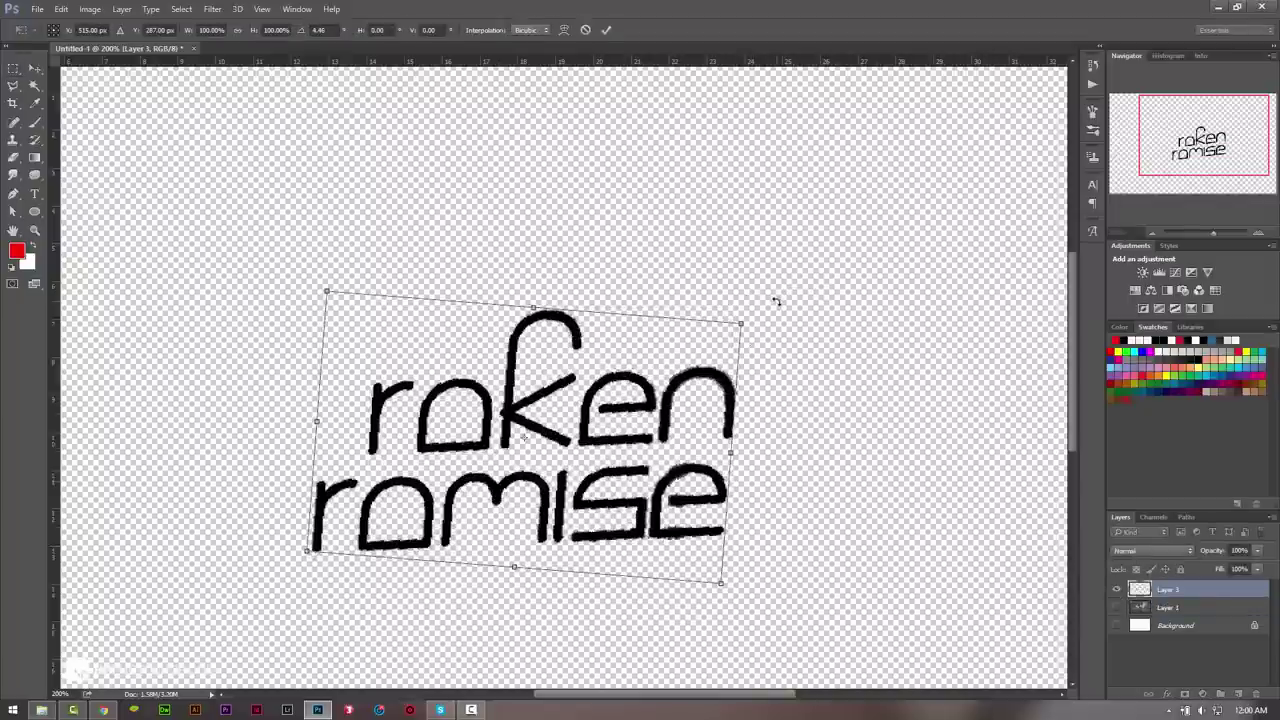
key(Return)
key(z)
alt+click(604, 449)
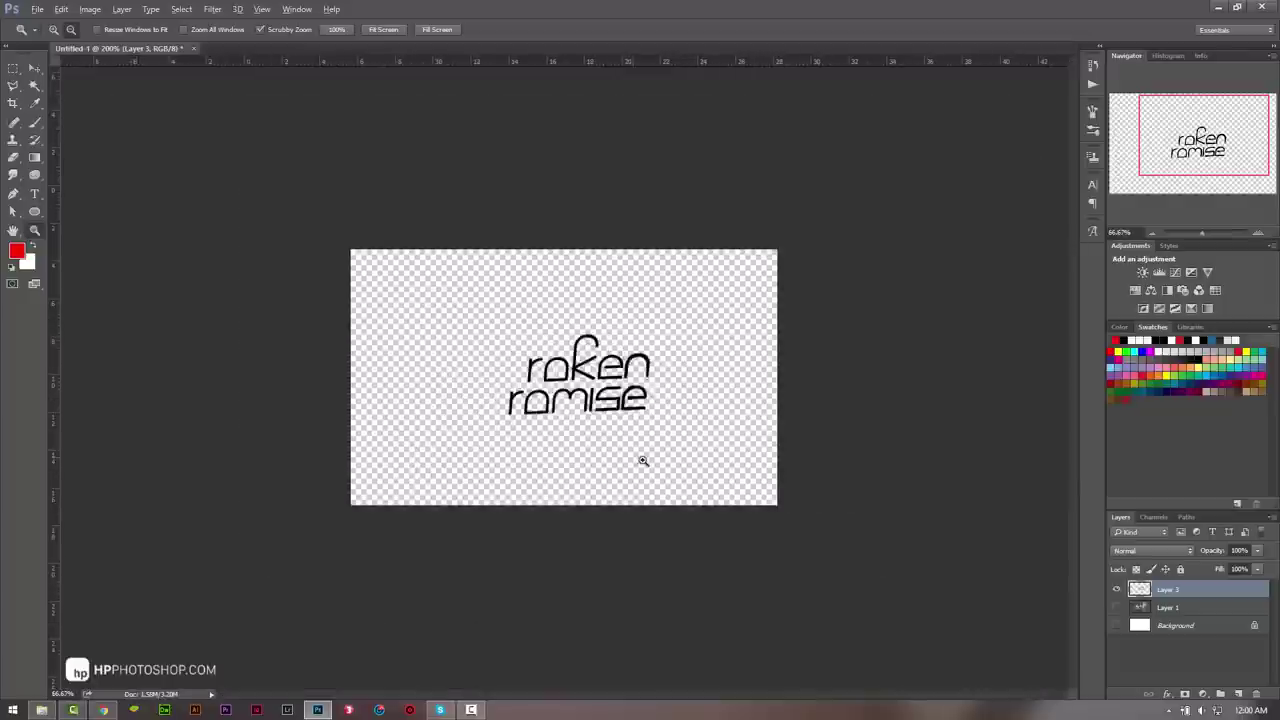
drag(643, 457, 677, 410)
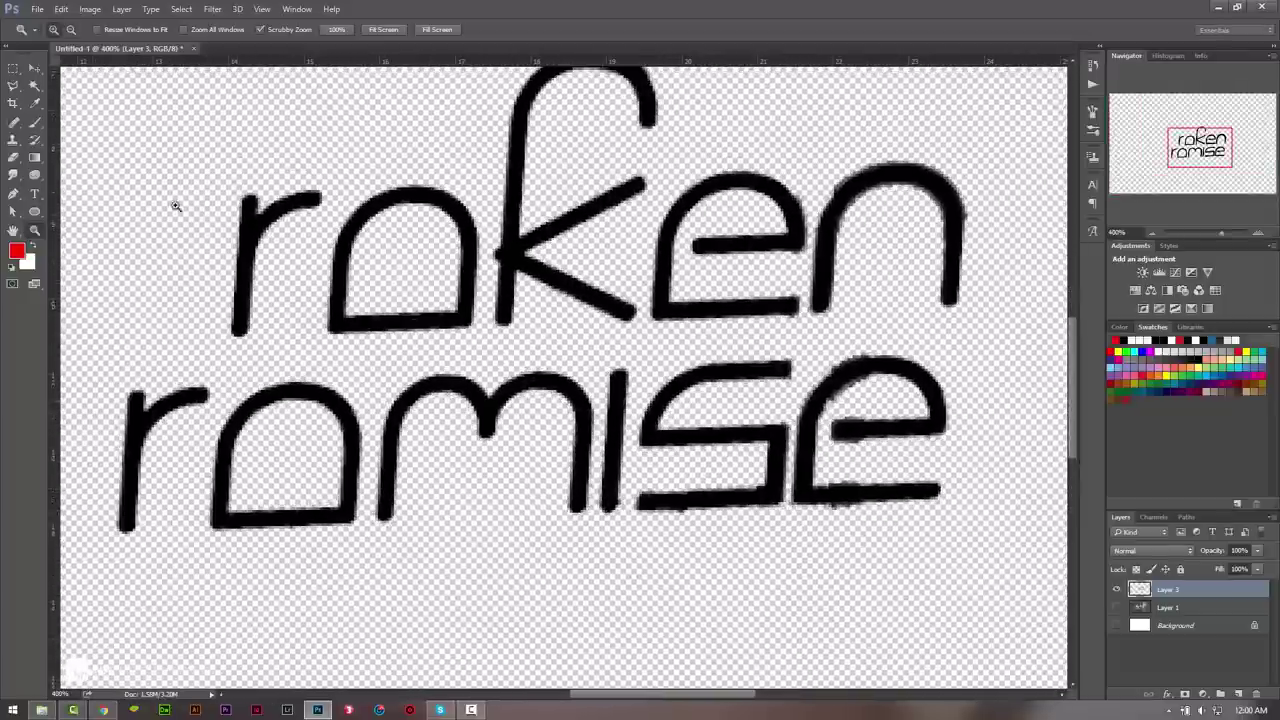
Clear the leftover marks beneath 'romise' with a polygonal lasso, then return to the typography page
click(14, 86)
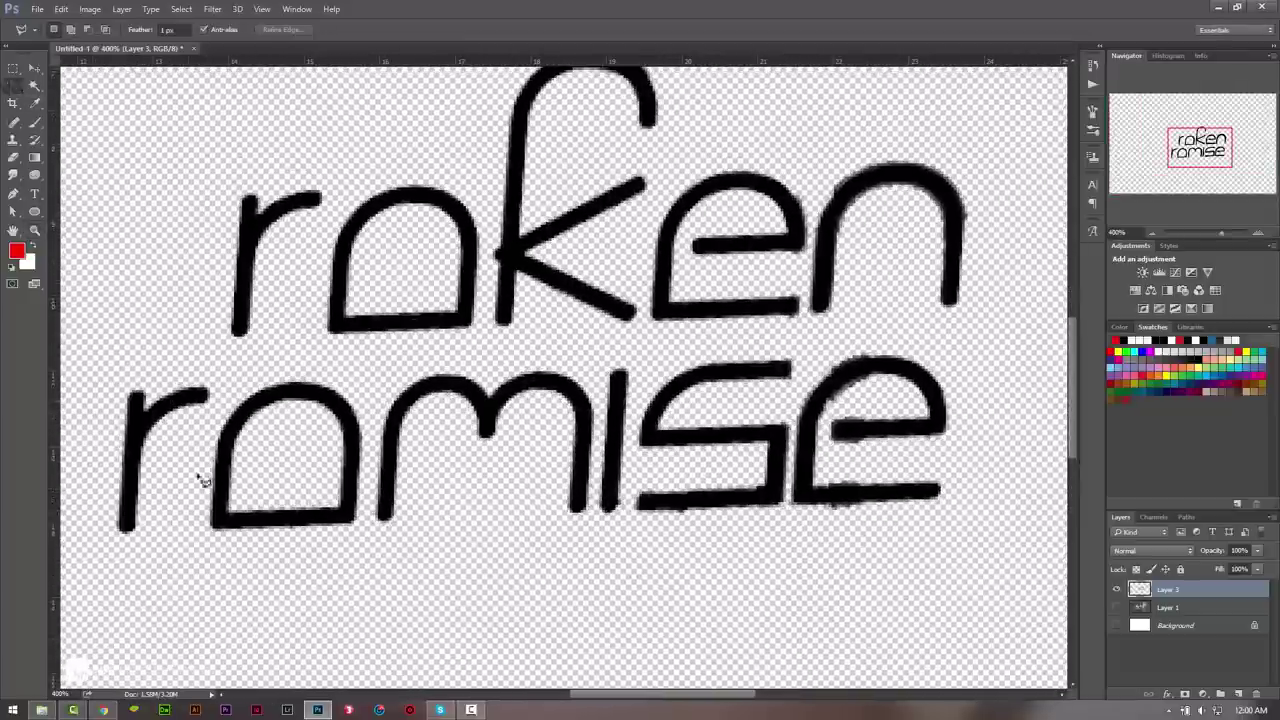
click(118, 531)
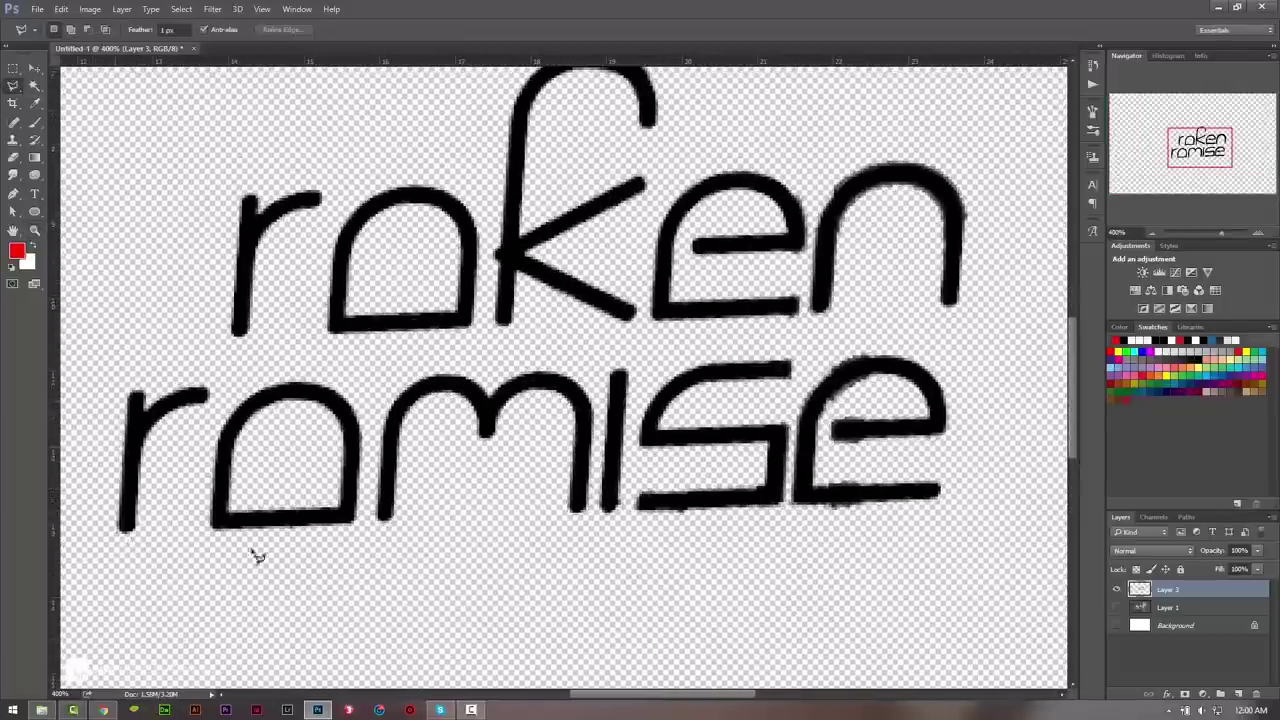
click(1010, 499)
click(988, 531)
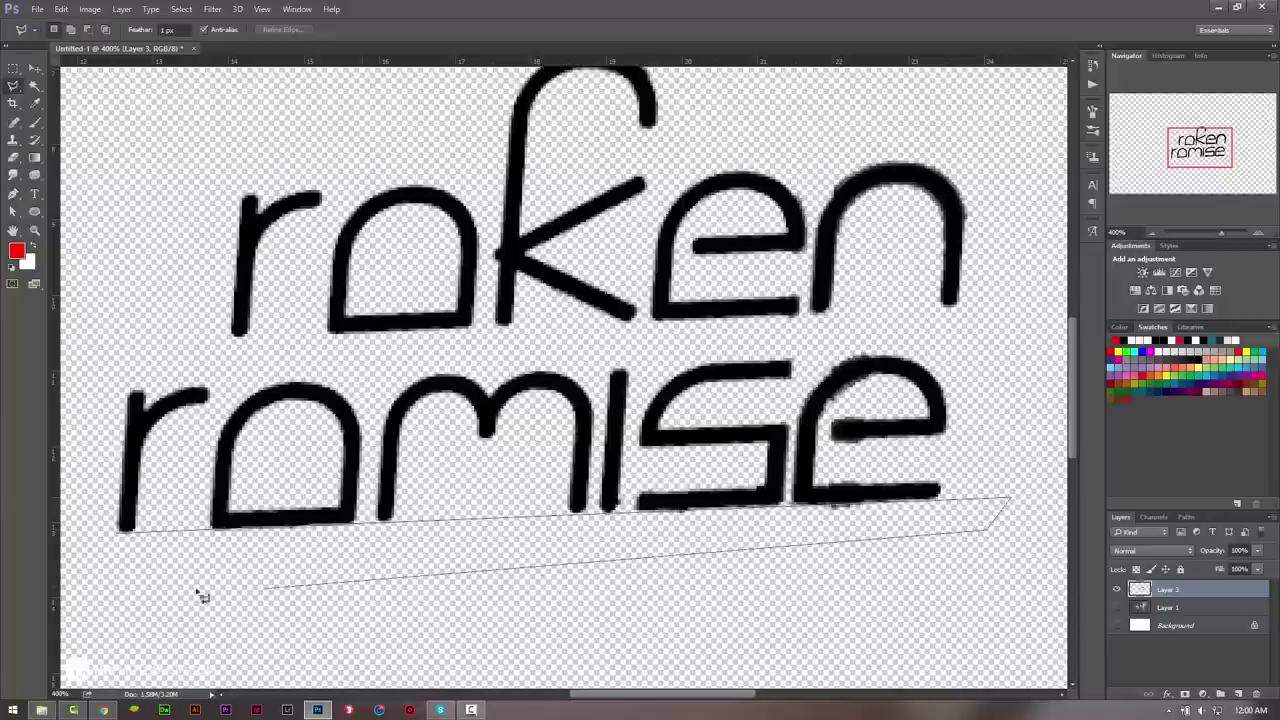
double_click(86, 578)
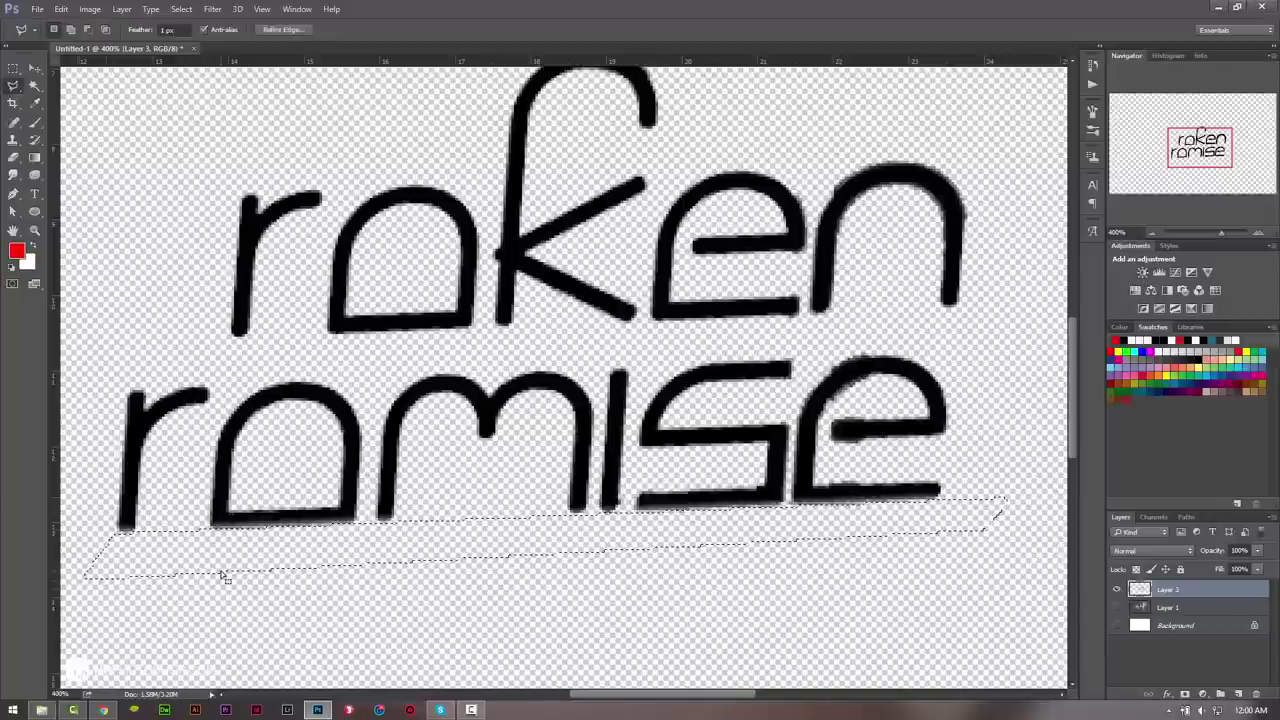
key(ctrl+d)
key(z)
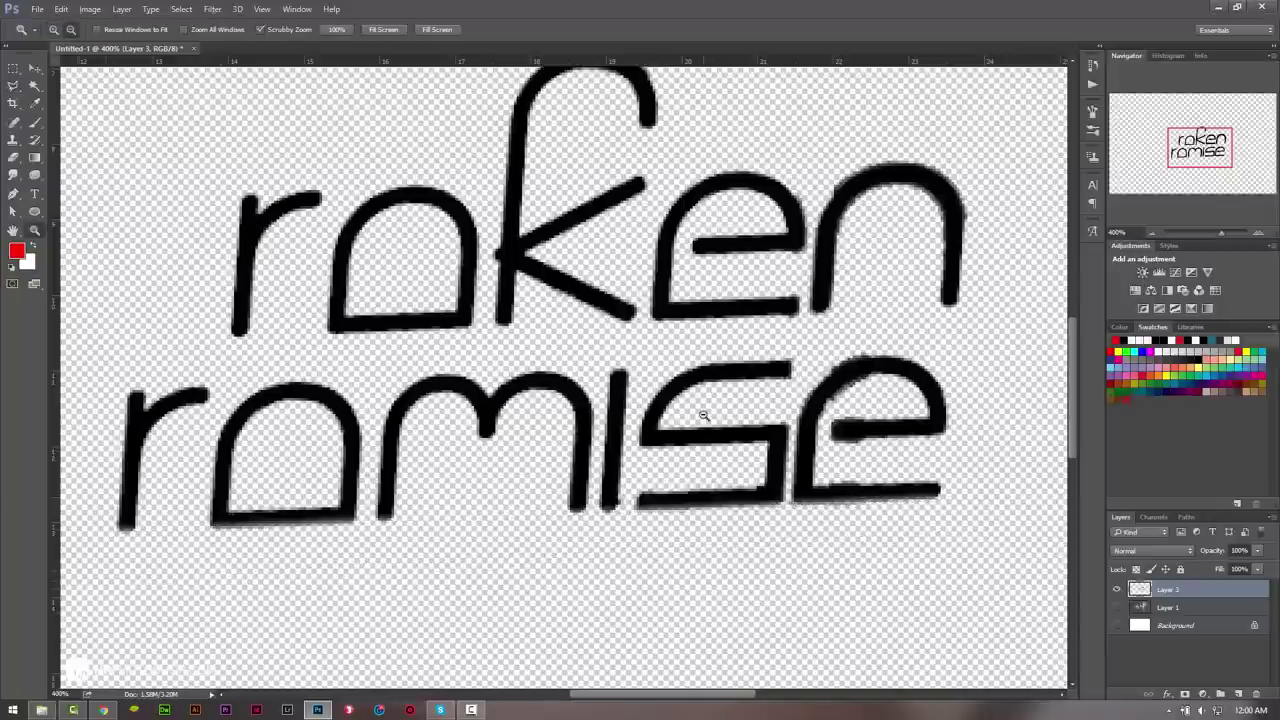
alt+click(703, 416)
alt+click(703, 416)
click(703, 416)
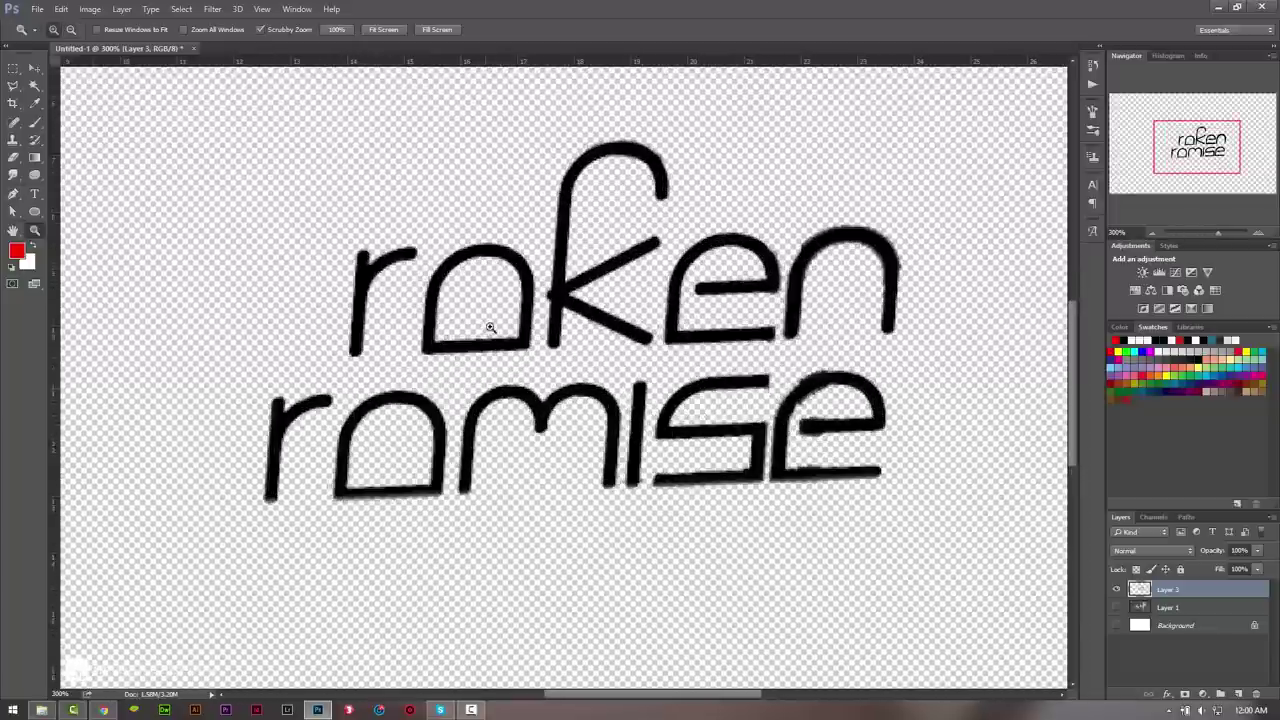
key(ctrl+0)
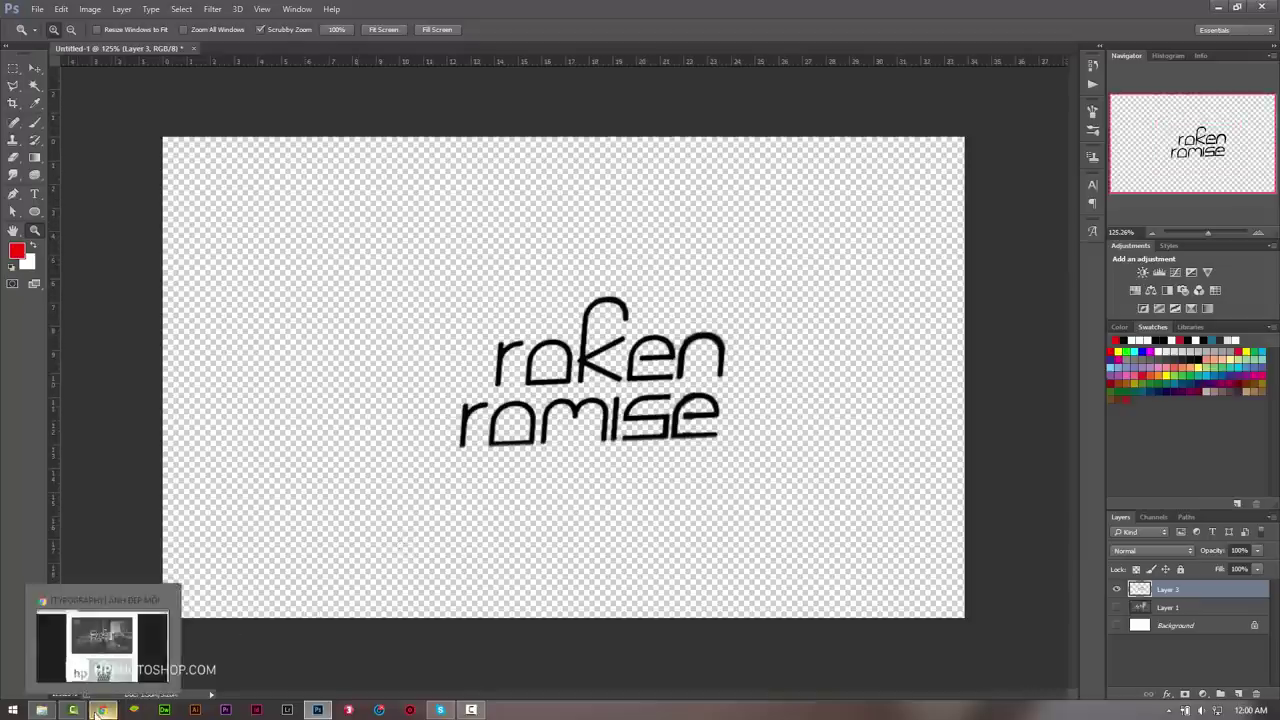
click(101, 711)
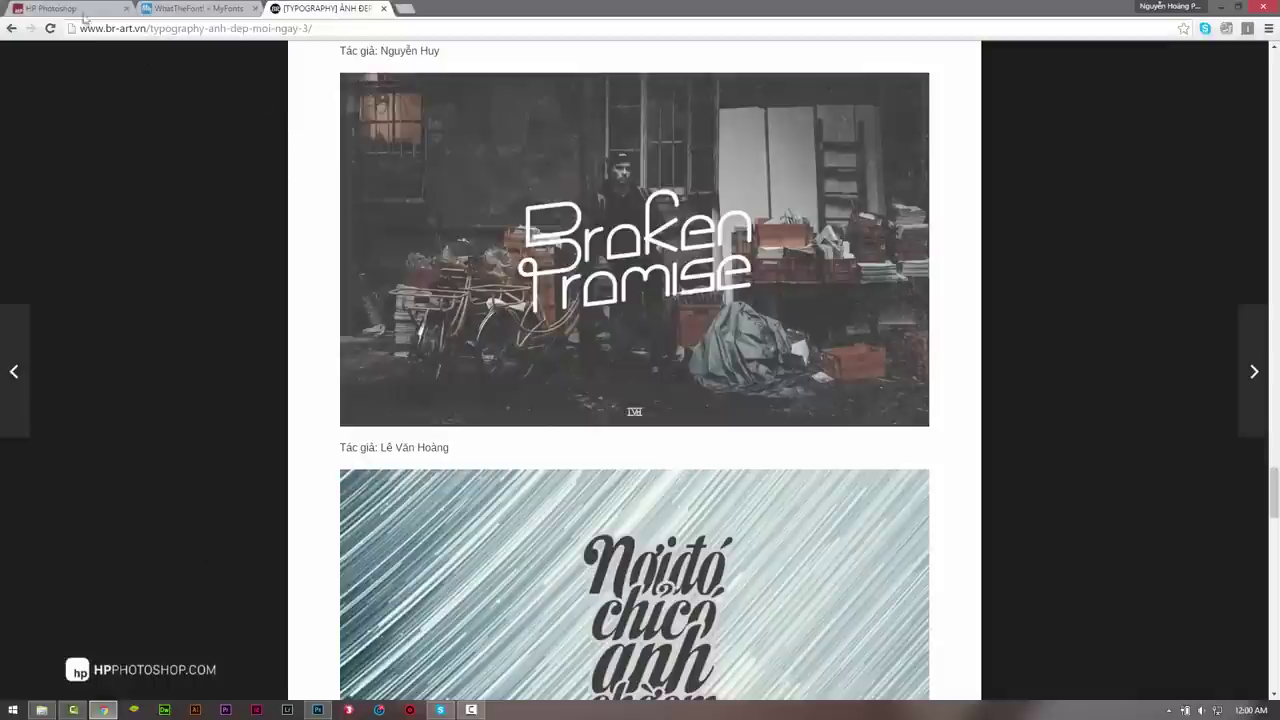
Open YouTube in a new tab and play HPphotoshop's 'chuyển hình thành ảnh vector (cách 2)' tutorial
click(411, 12)
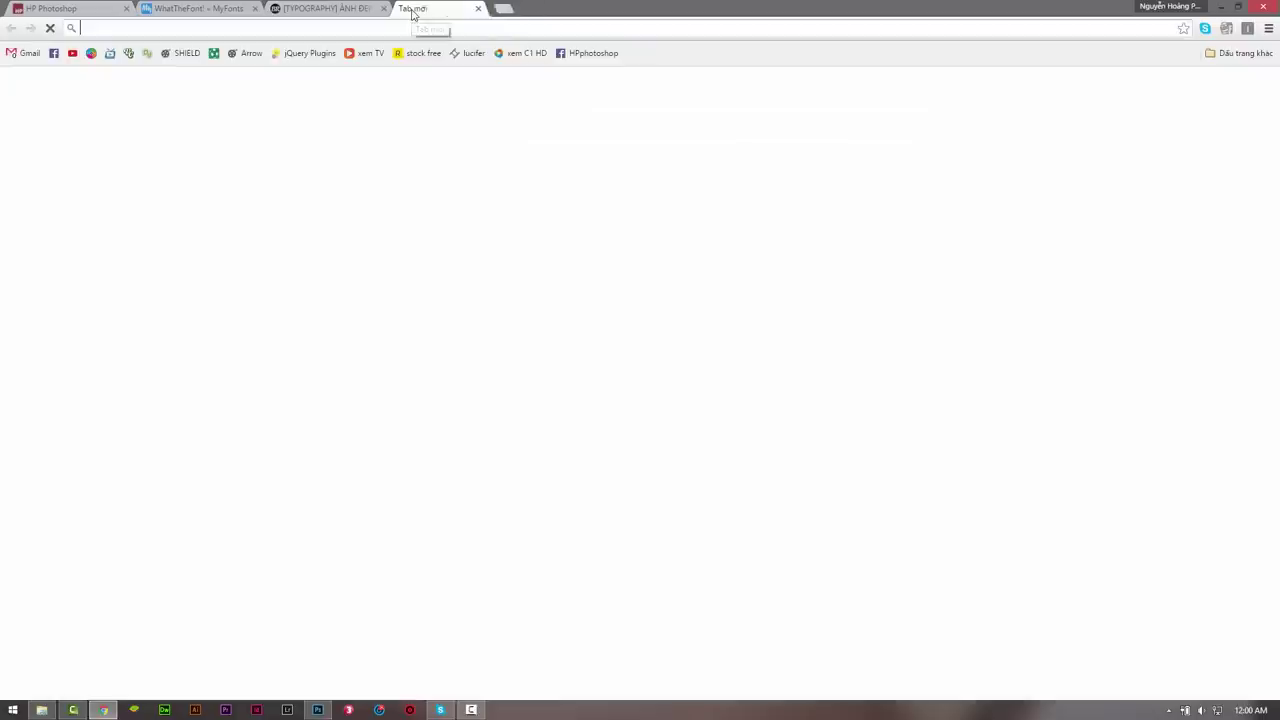
text(you)
key(Return)
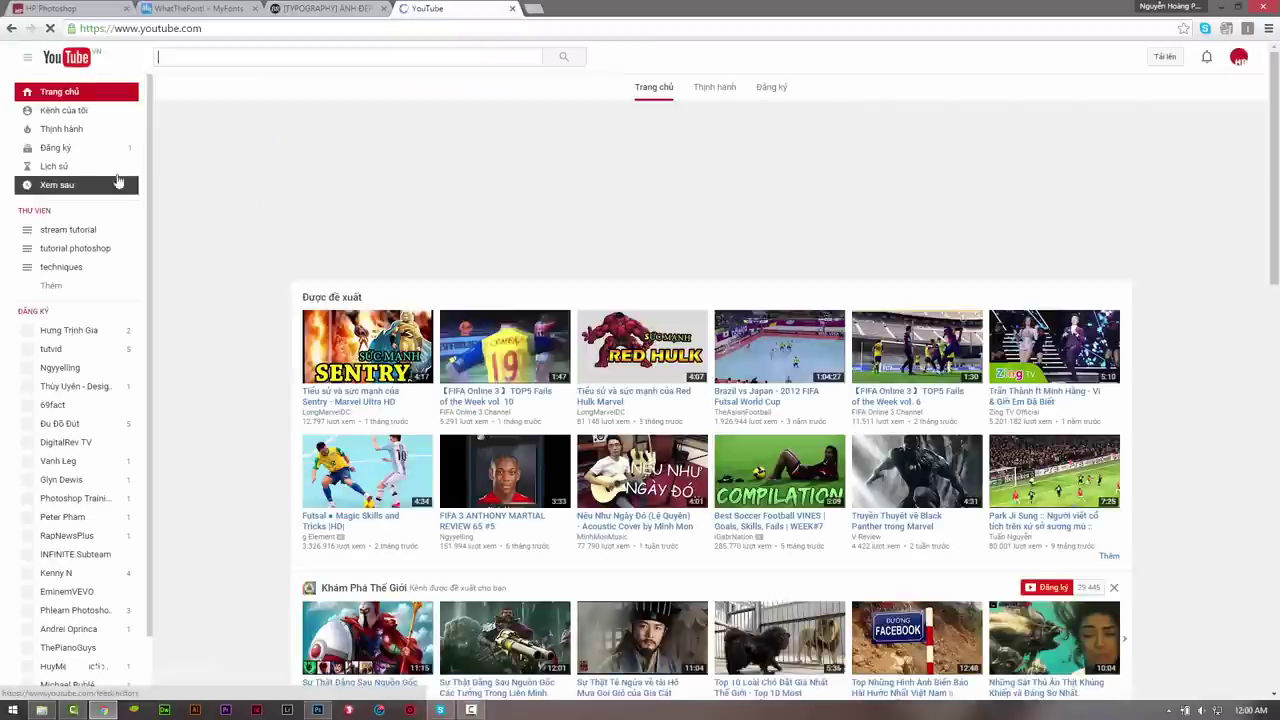
click(72, 117)
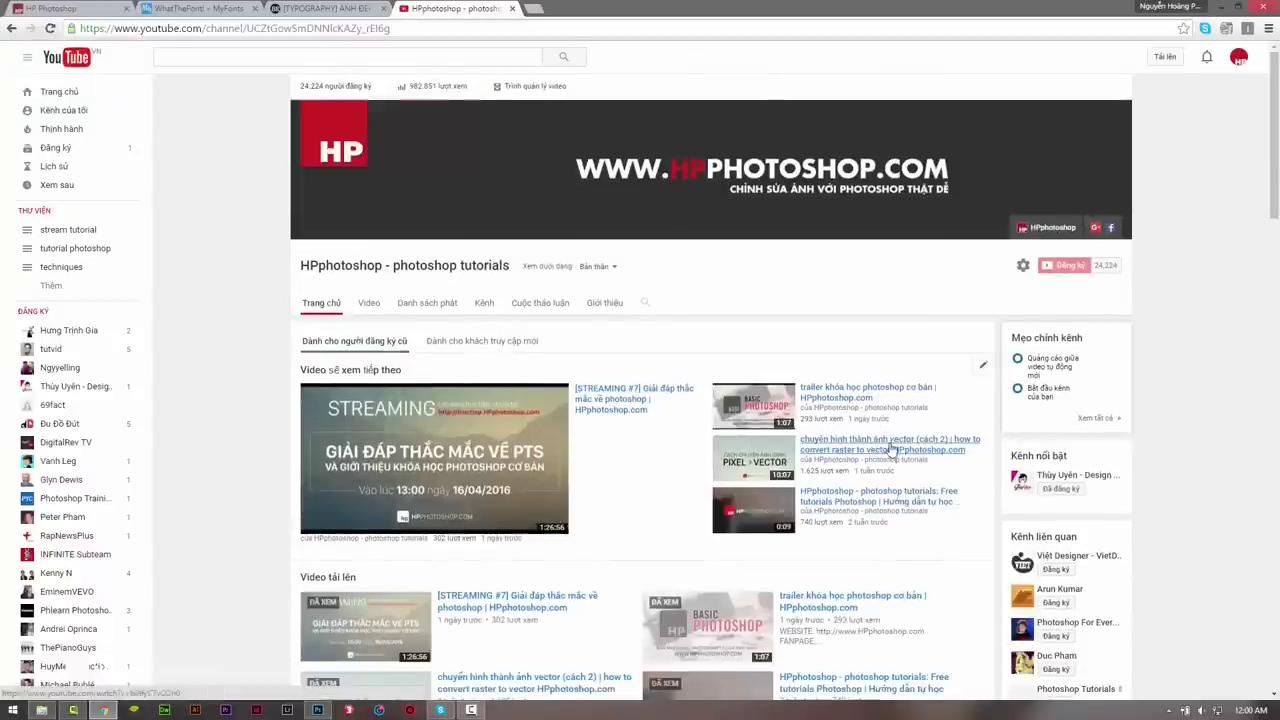
click(891, 449)
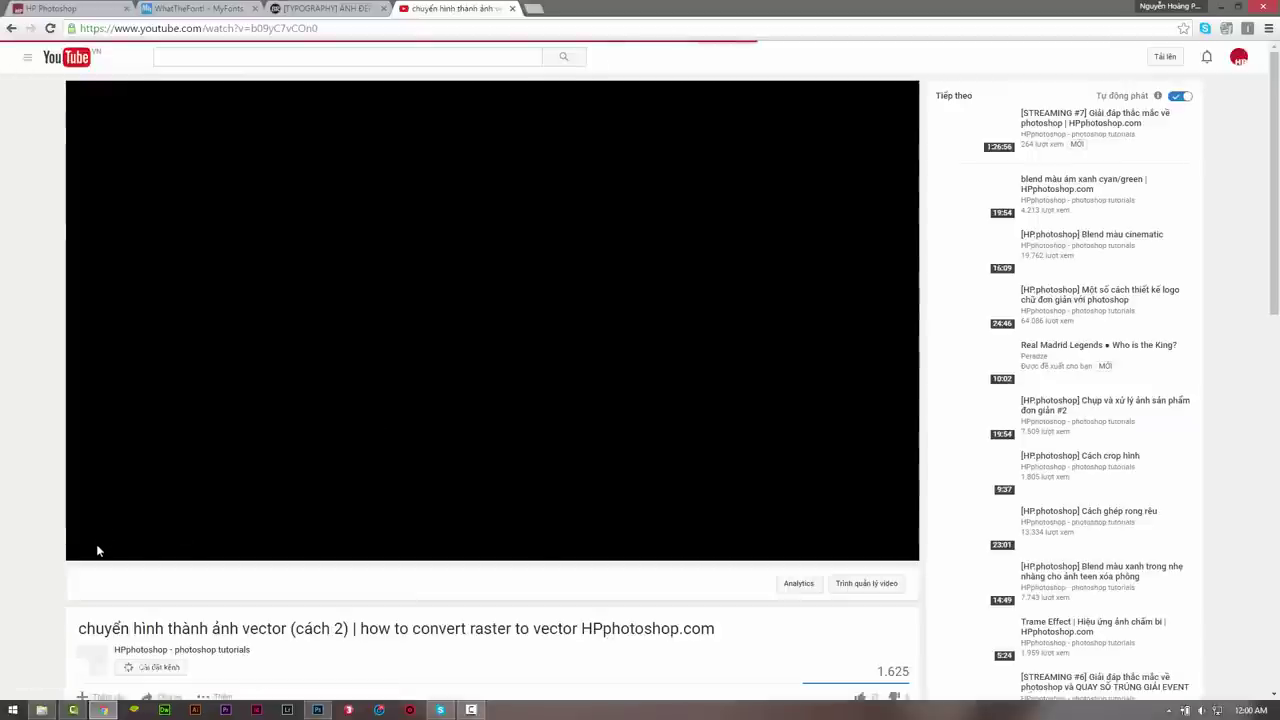
scroll(38, 566, down, 3)
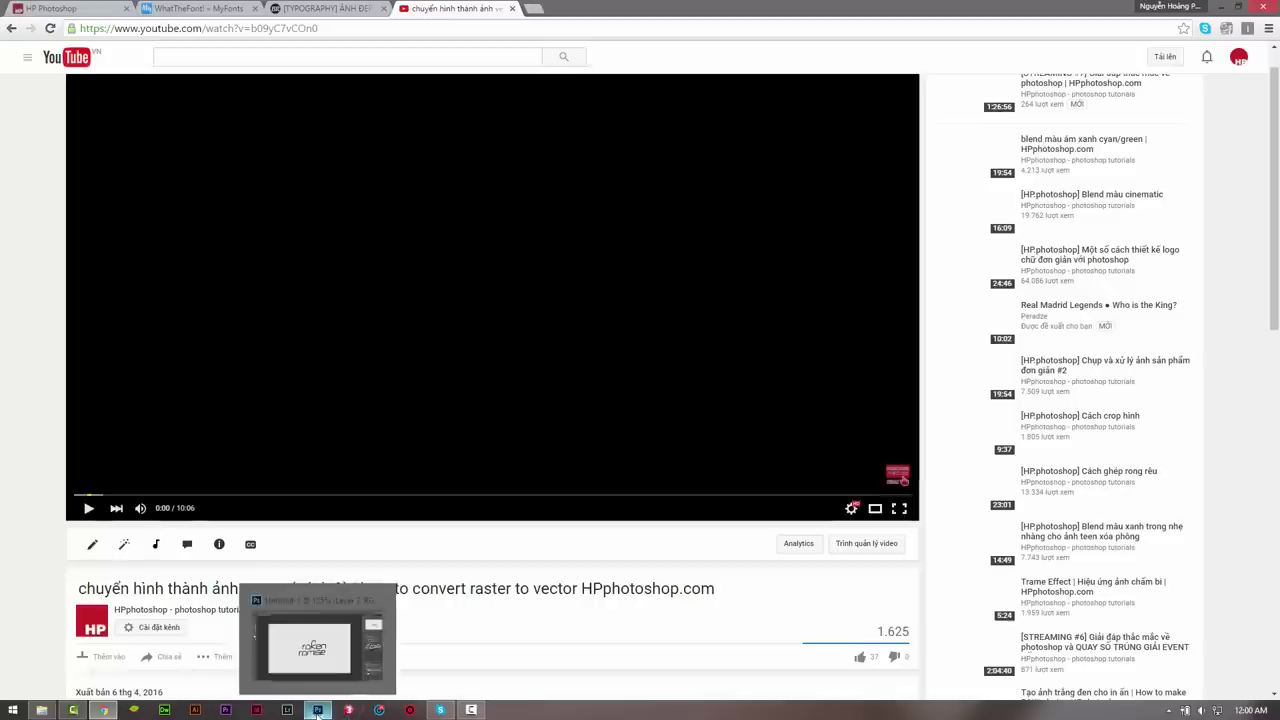
Back in Photoshop, scale up the roken romise lettering with a free transform
click(317, 710)
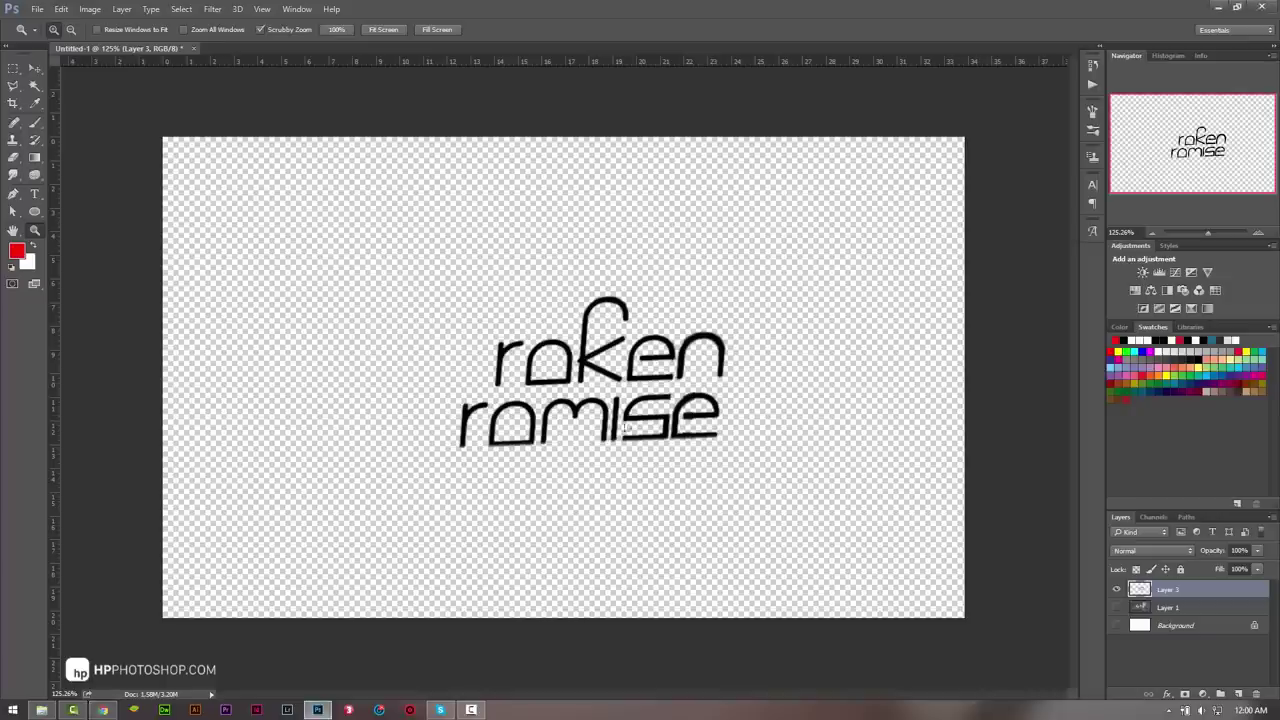
drag(627, 372, 697, 376)
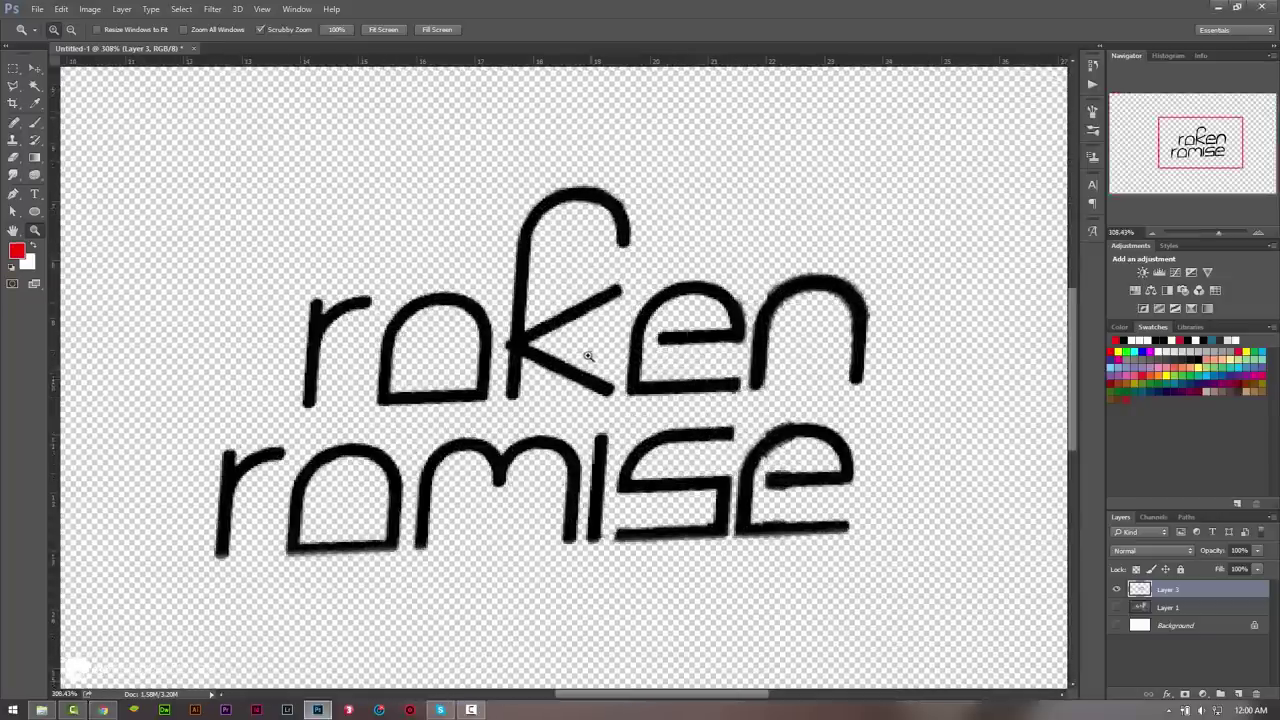
drag(588, 356, 574, 371)
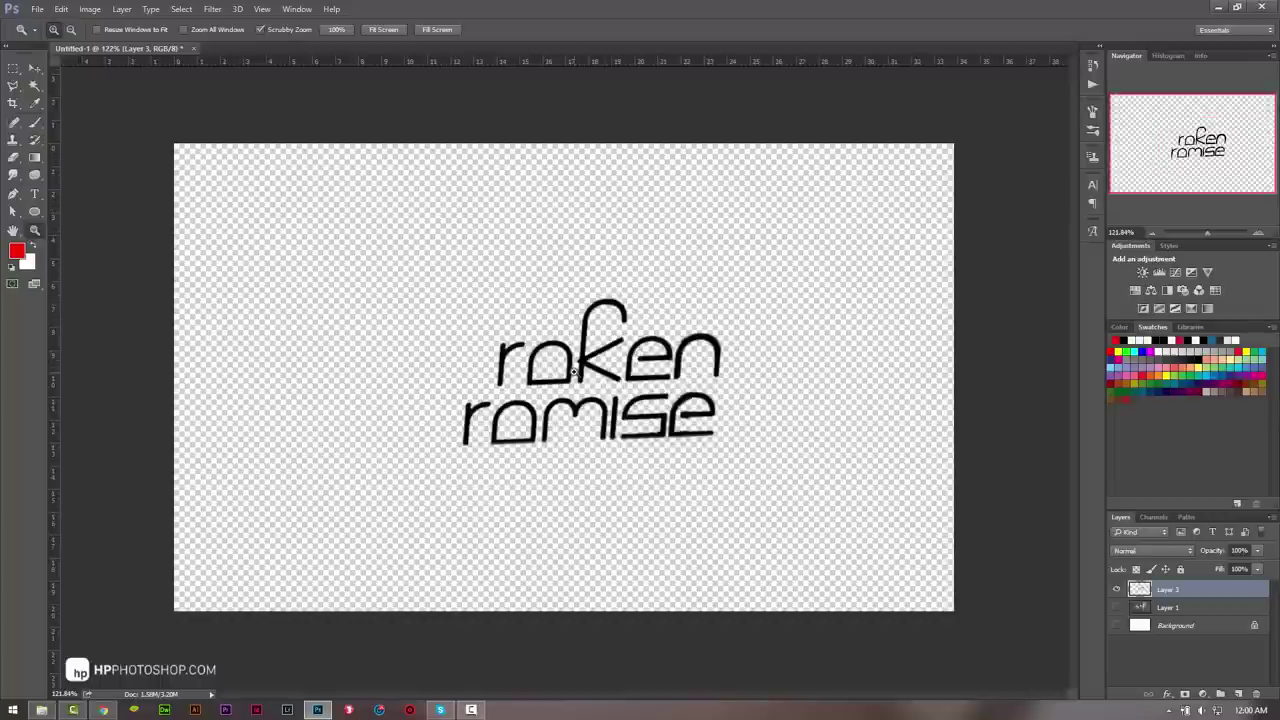
key(ctrl+t)
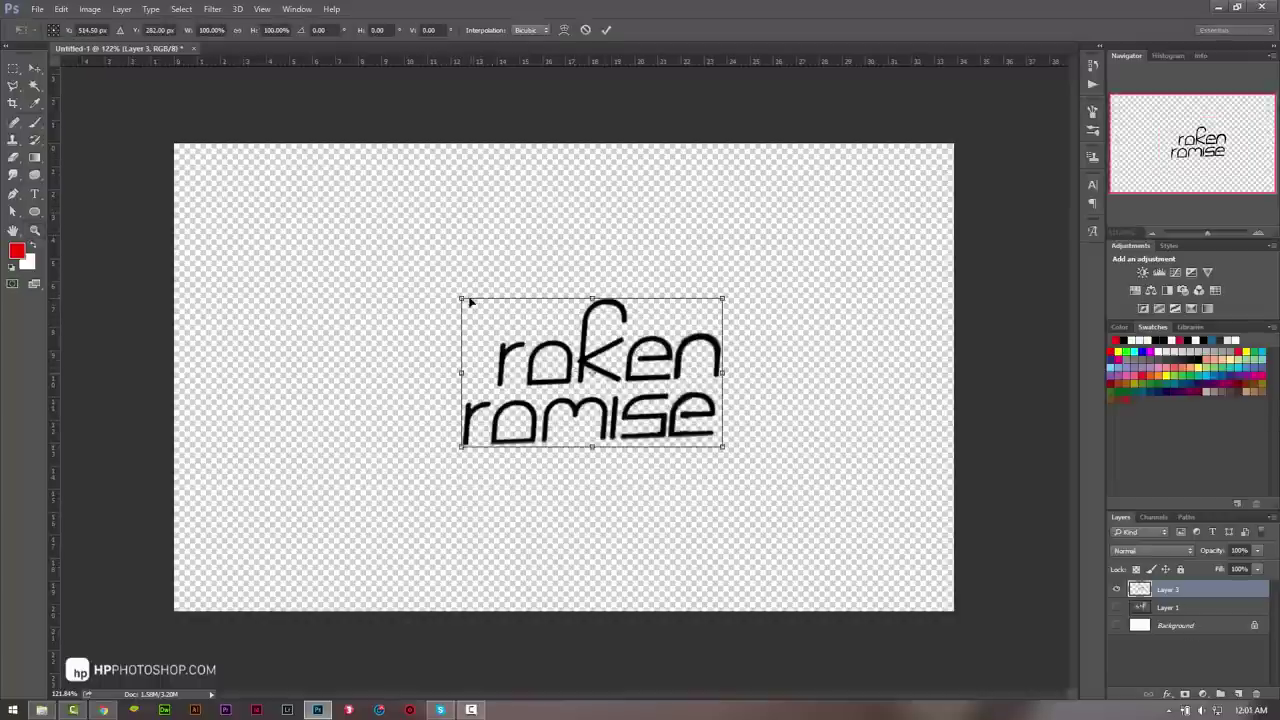
drag(469, 302, 306, 200)
key(Return)
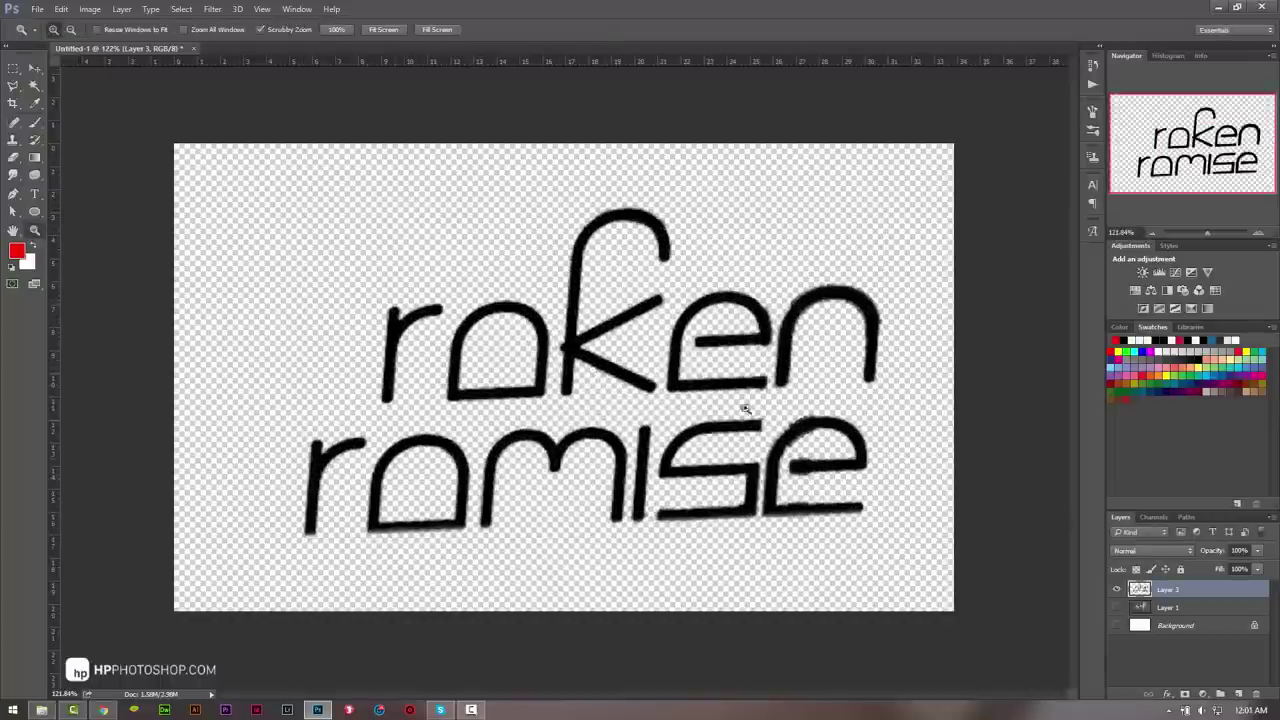
drag(745, 408, 913, 405)
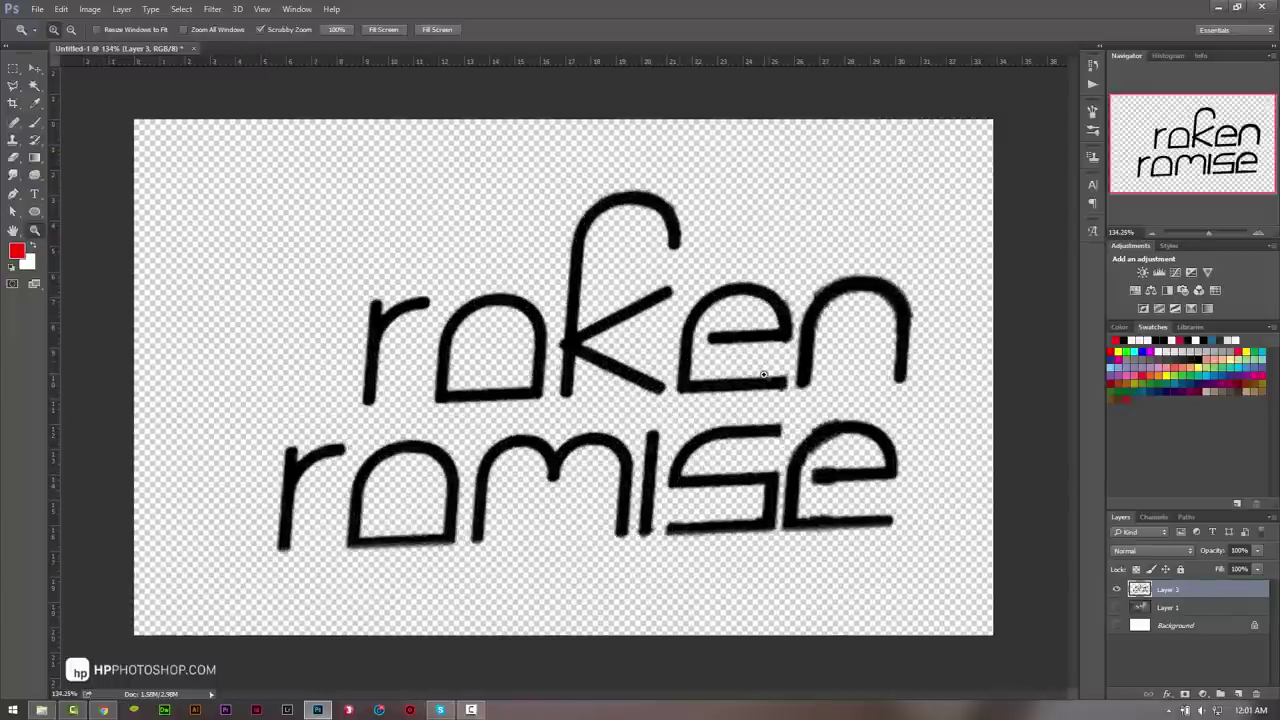
Apply Levels with the white input at 75 to crisp the lettering
key(ctrl+l)
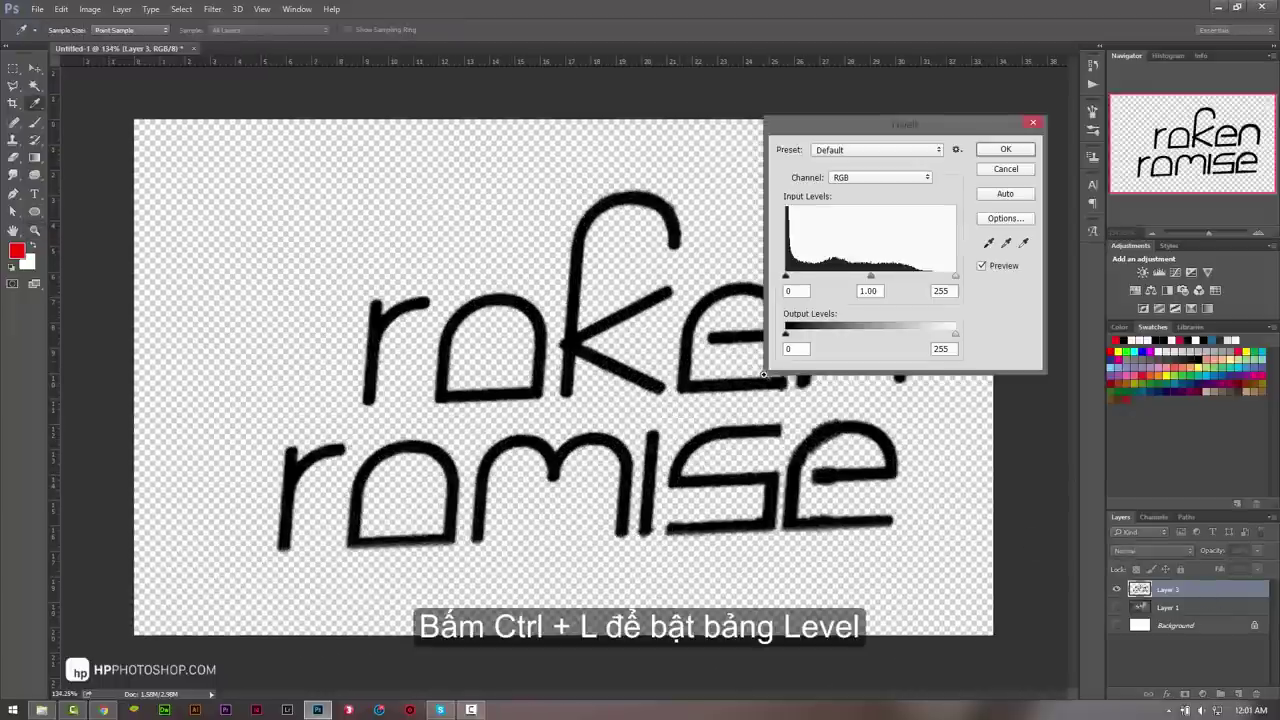
drag(955, 277, 835, 287)
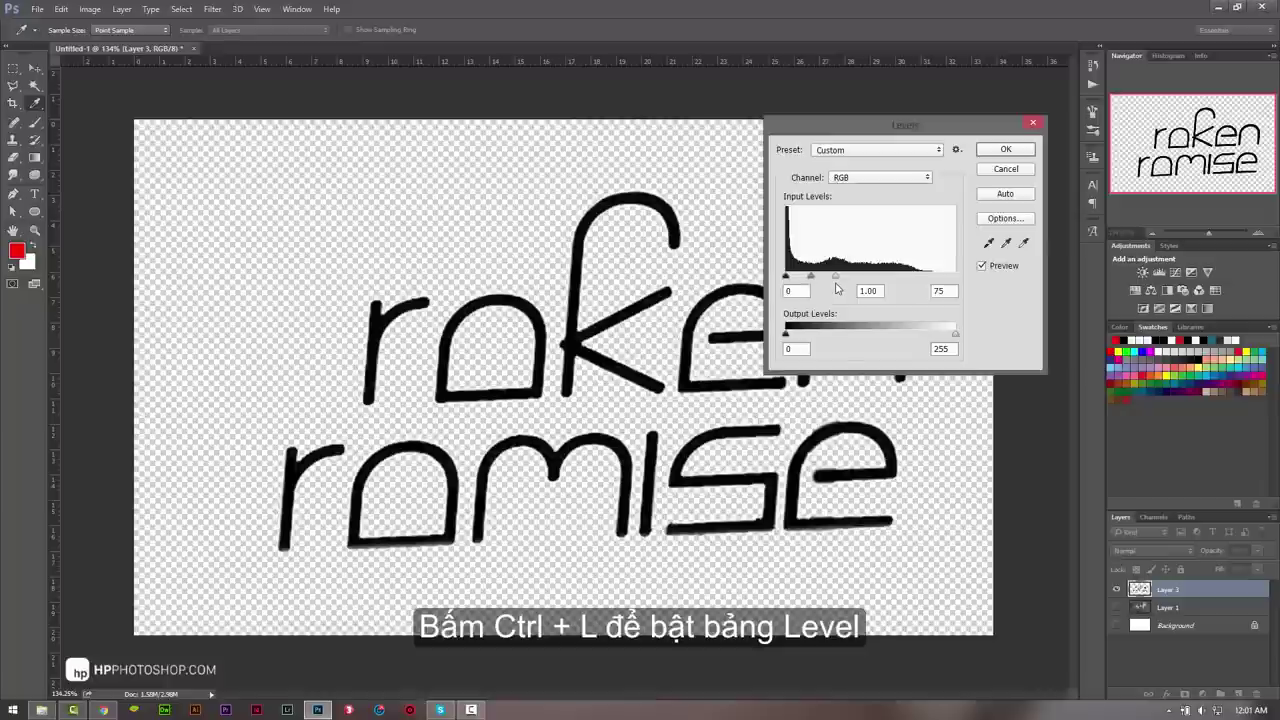
click(1006, 152)
key(z)
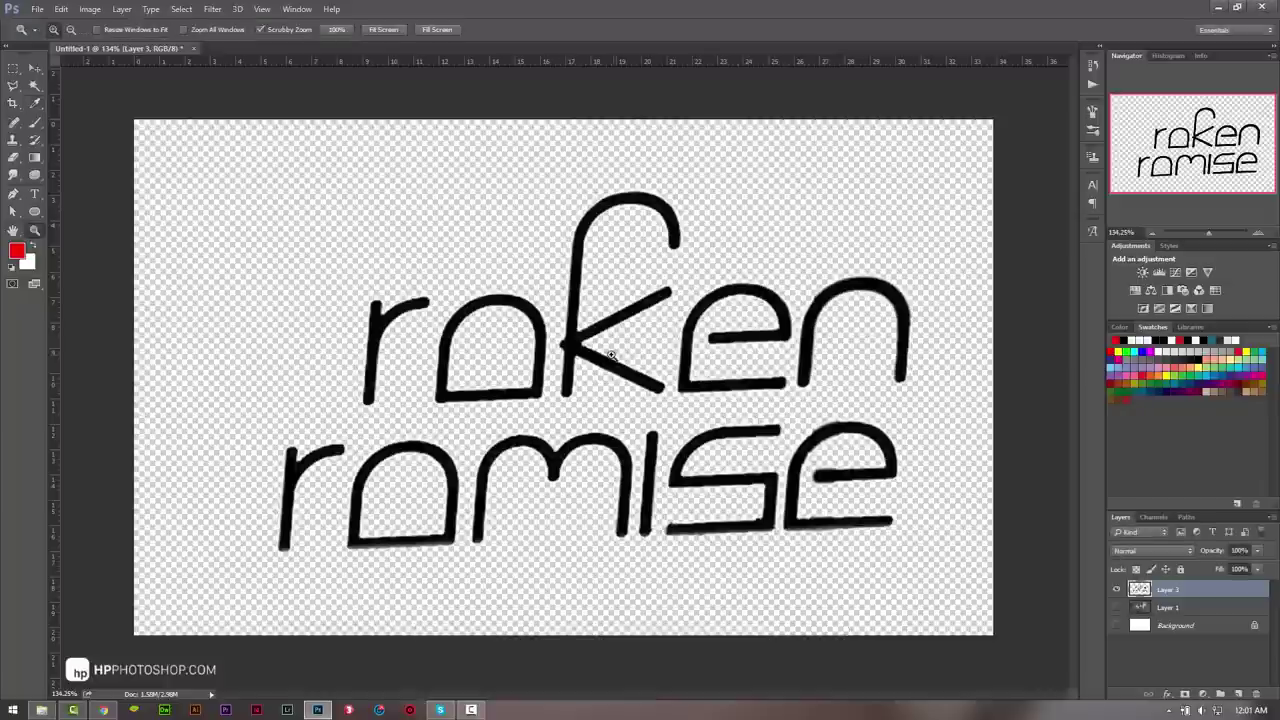
drag(612, 356, 589, 362)
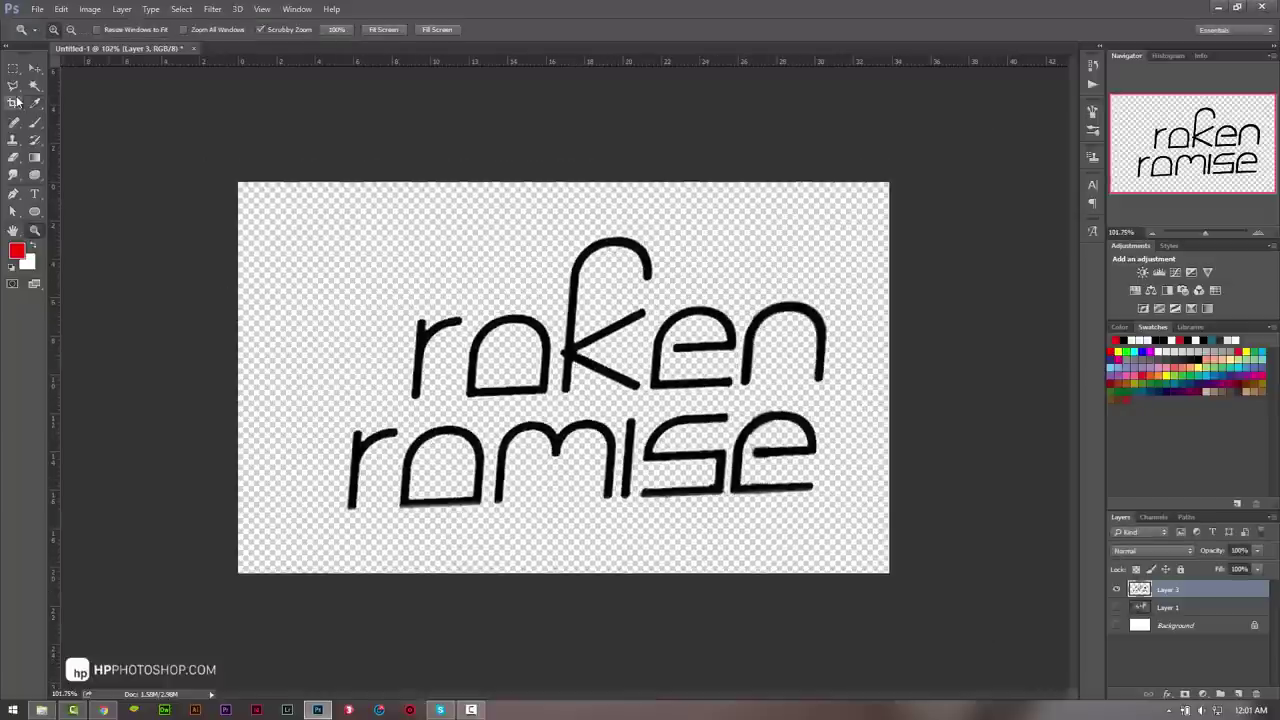
Widen the canvas to the left and move the word 'romise' in front of 'roken'
click(13, 103)
drag(239, 377, 83, 377)
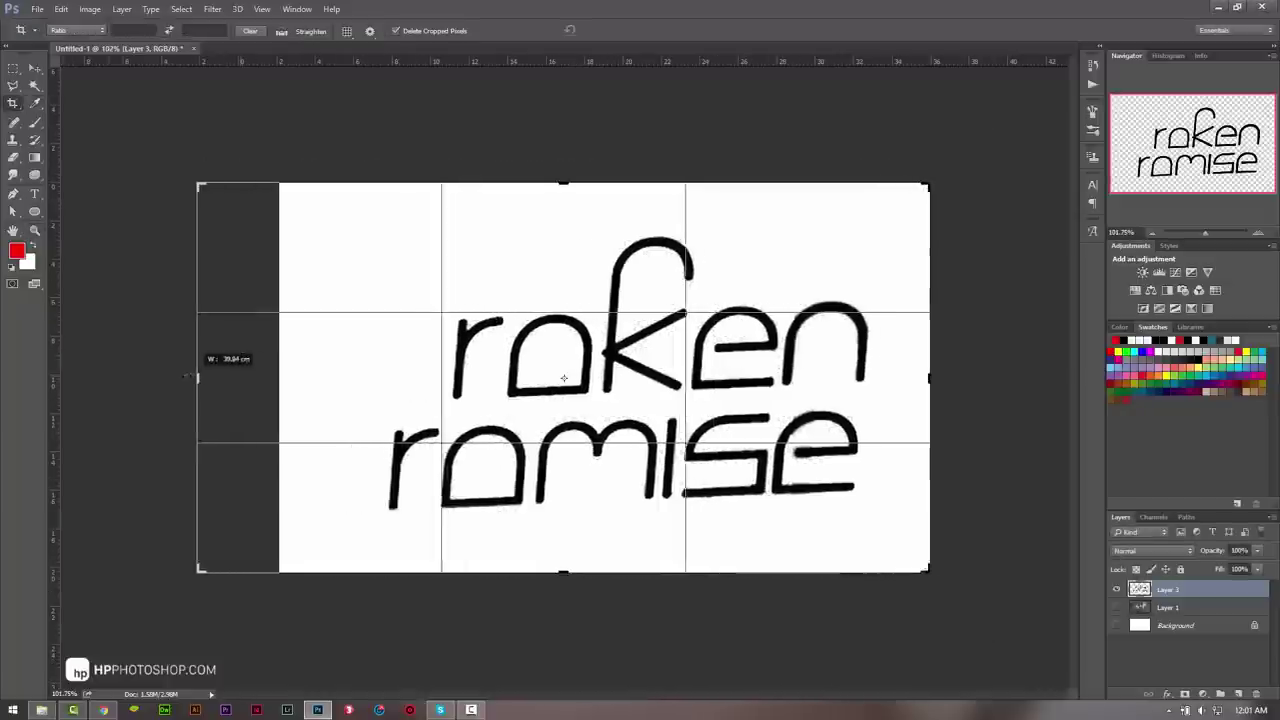
key(Return)
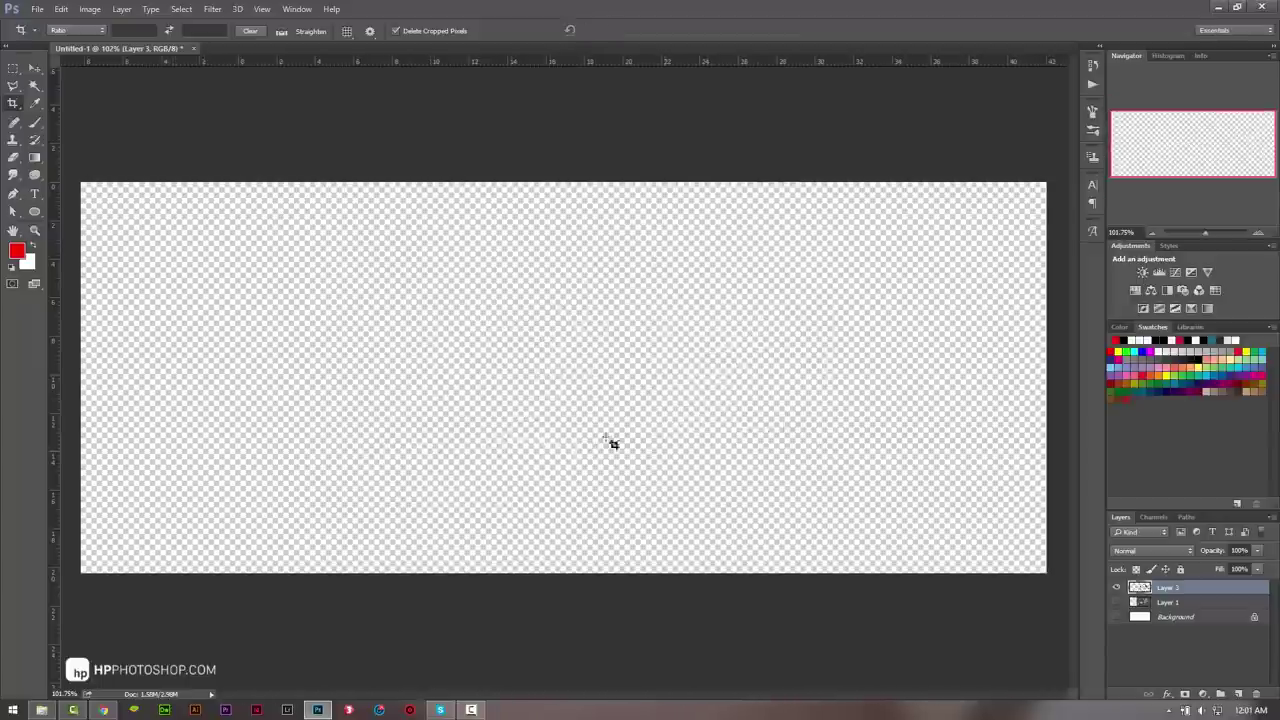
click(13, 68)
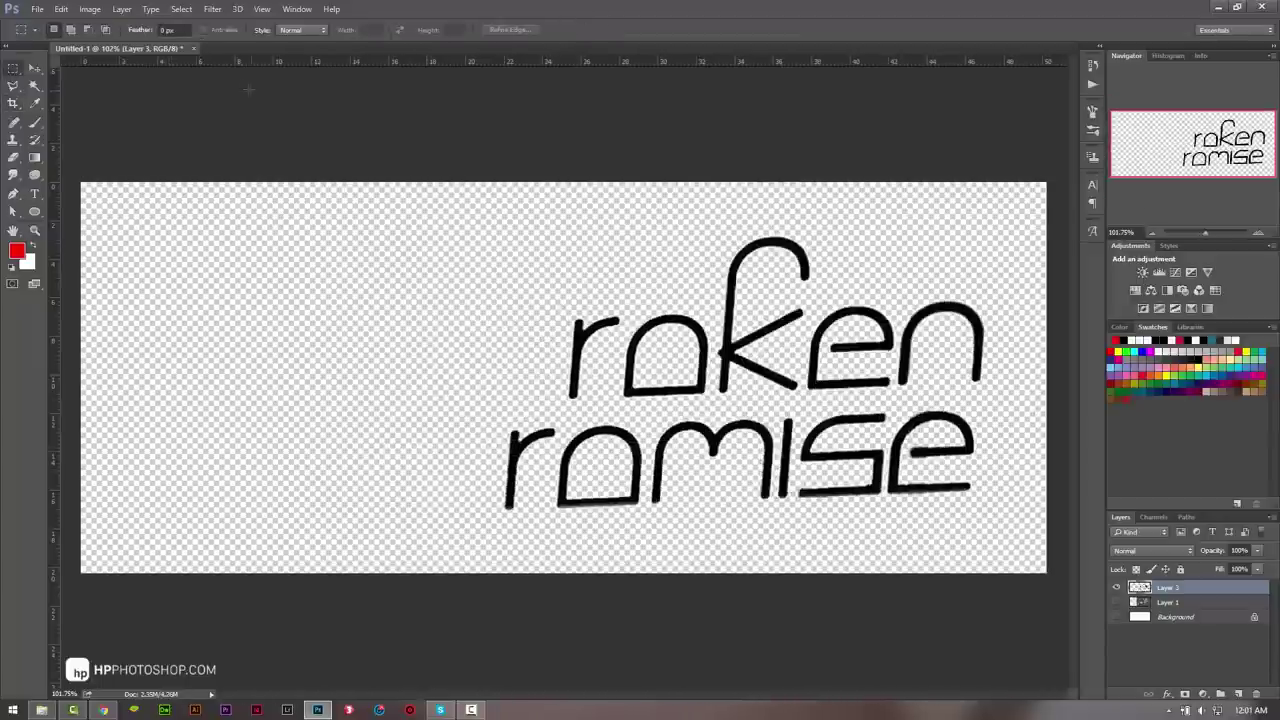
click(13, 86)
mouse_move(489, 424)
mouse_down()
mouse_move(910, 550)
mouse_move(537, 450)
mouse_up()
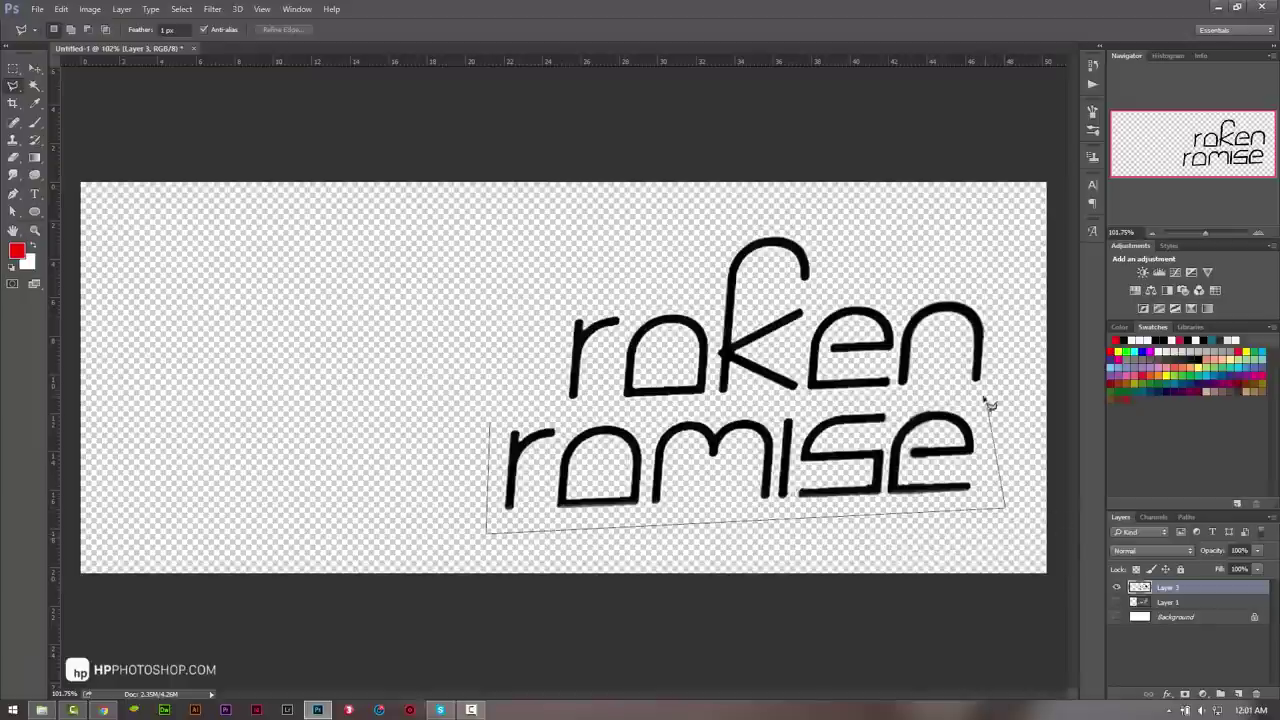
drag(537, 450, 508, 428)
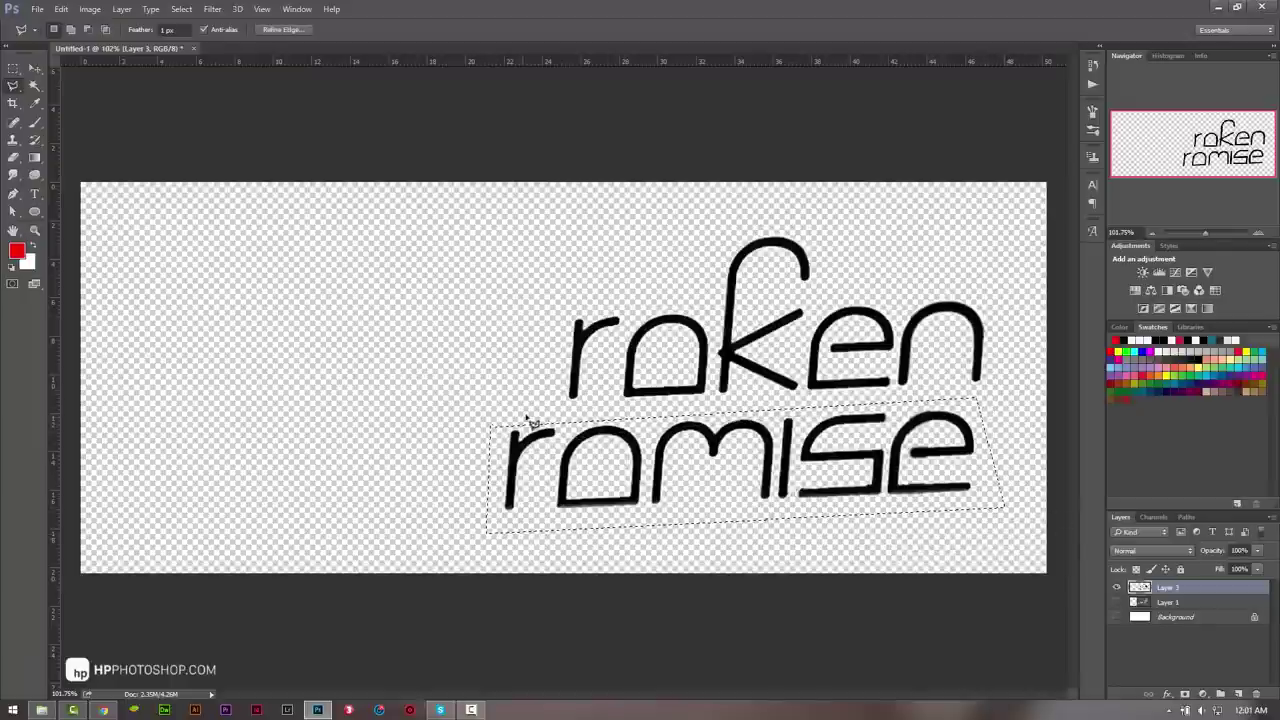
drag(658, 422, 340, 365)
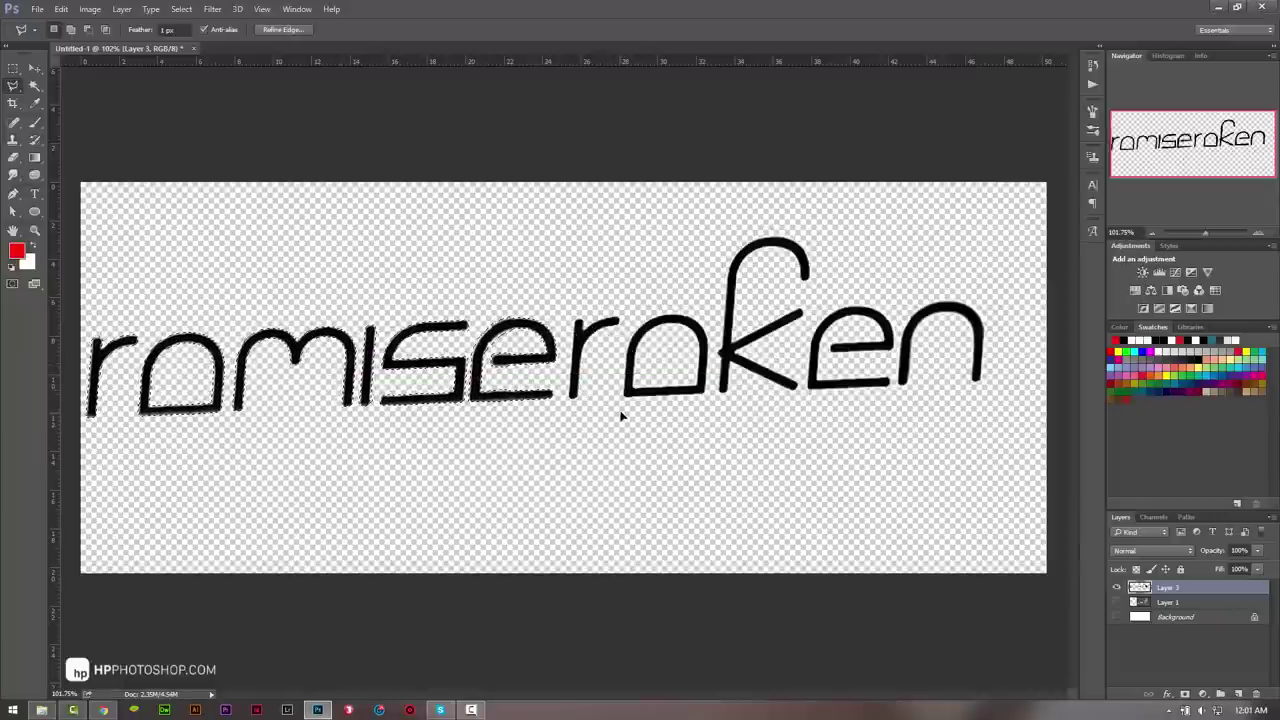
key(ctrl+d)
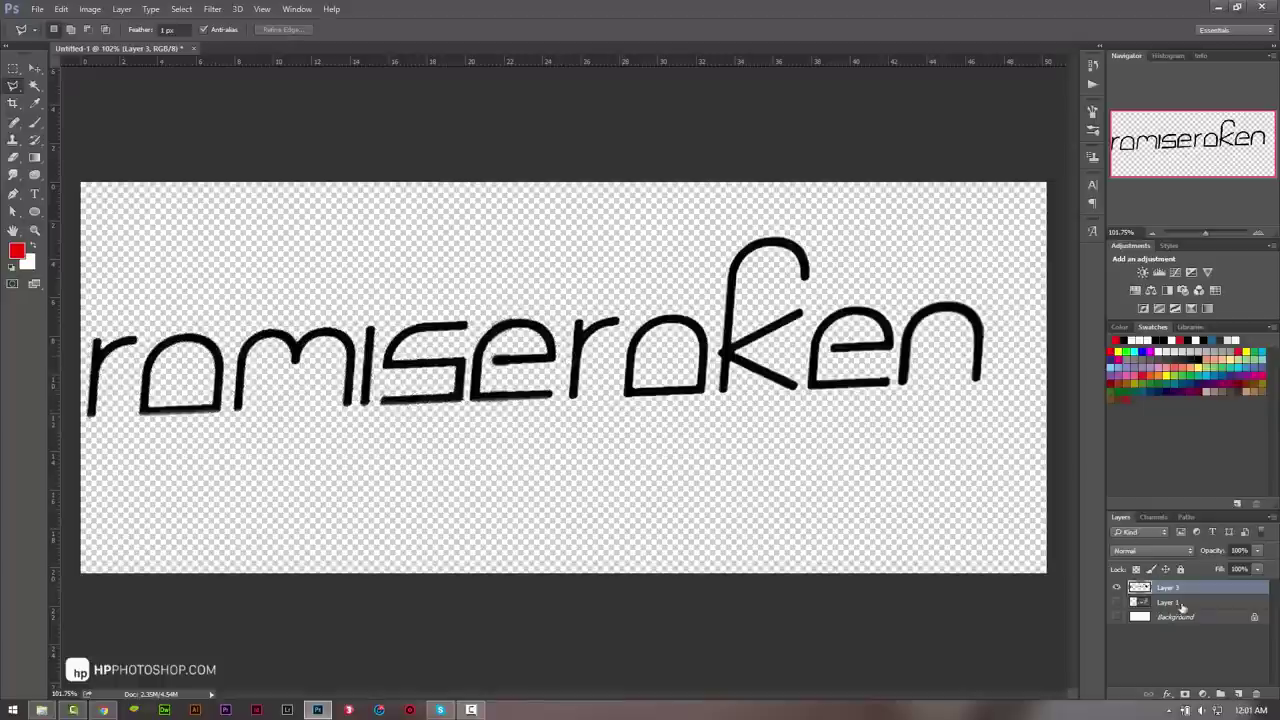
Rotate the combined lettering so it sits on one level line
key(ctrl+t)
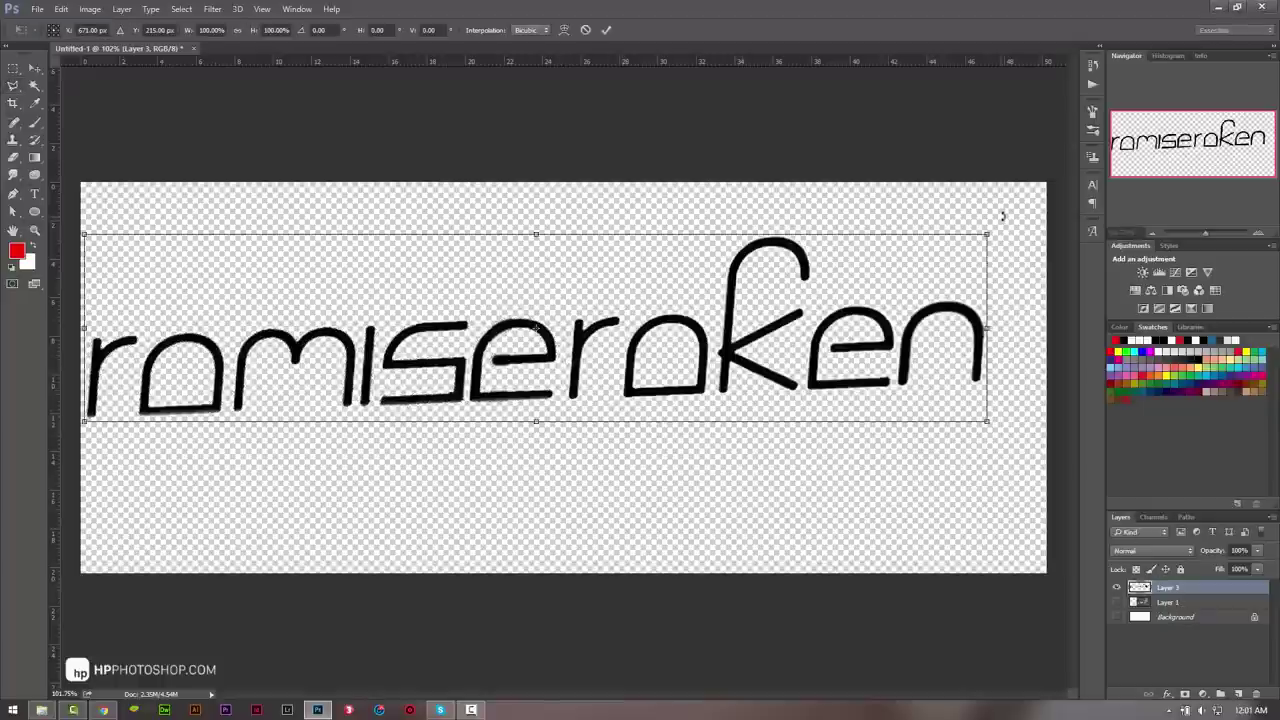
drag(1002, 215, 1045, 210)
drag(806, 360, 822, 355)
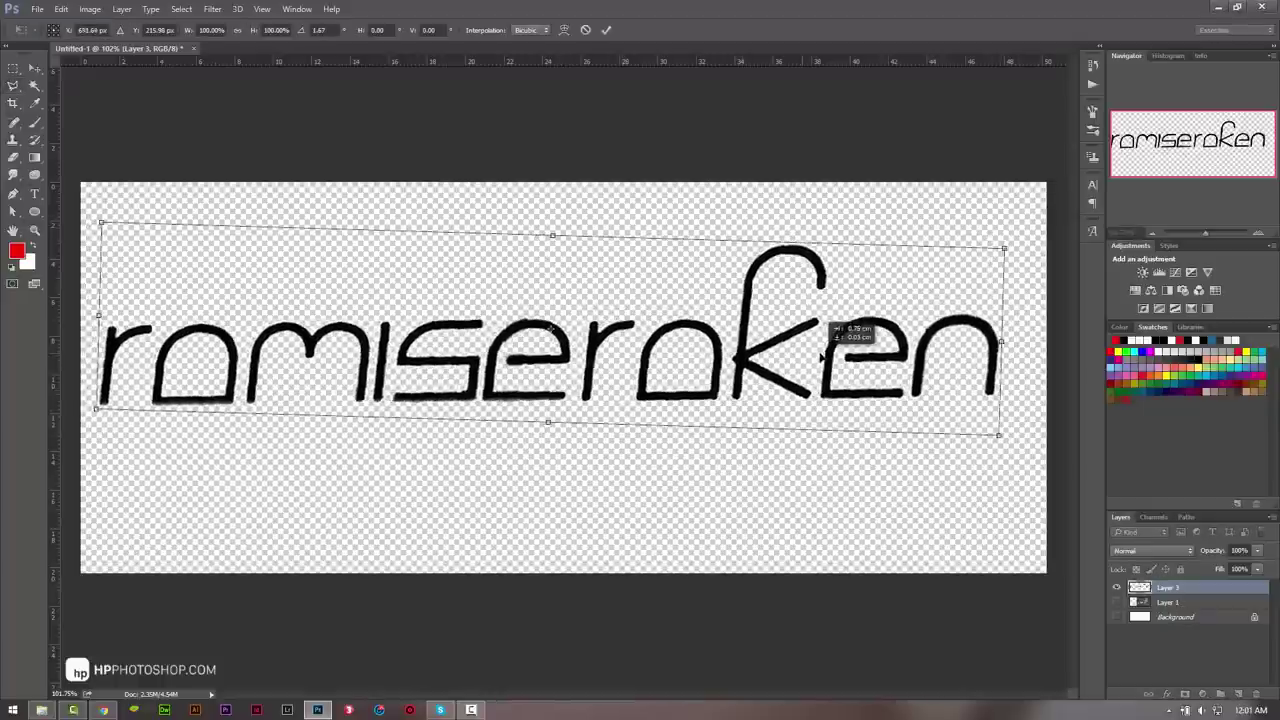
key(Return)
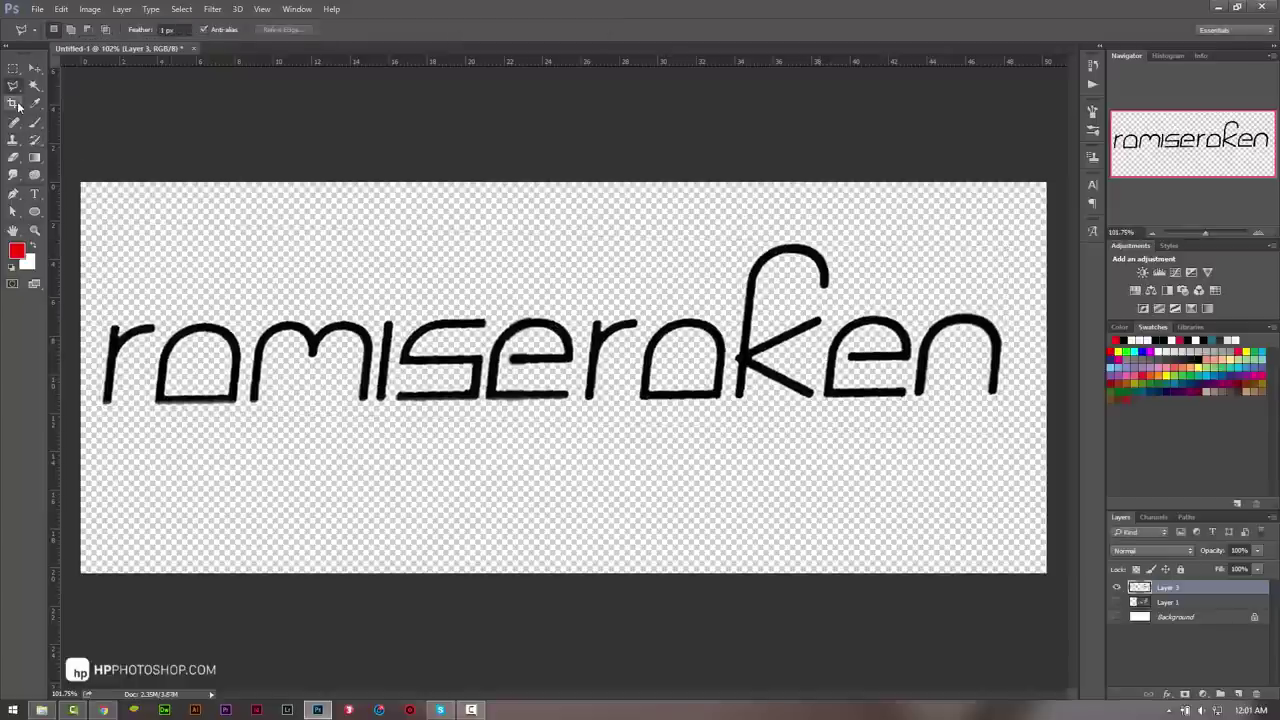
Crop the canvas tightly around the line and show the white Background layer
click(13, 103)
drag(561, 571, 563, 497)
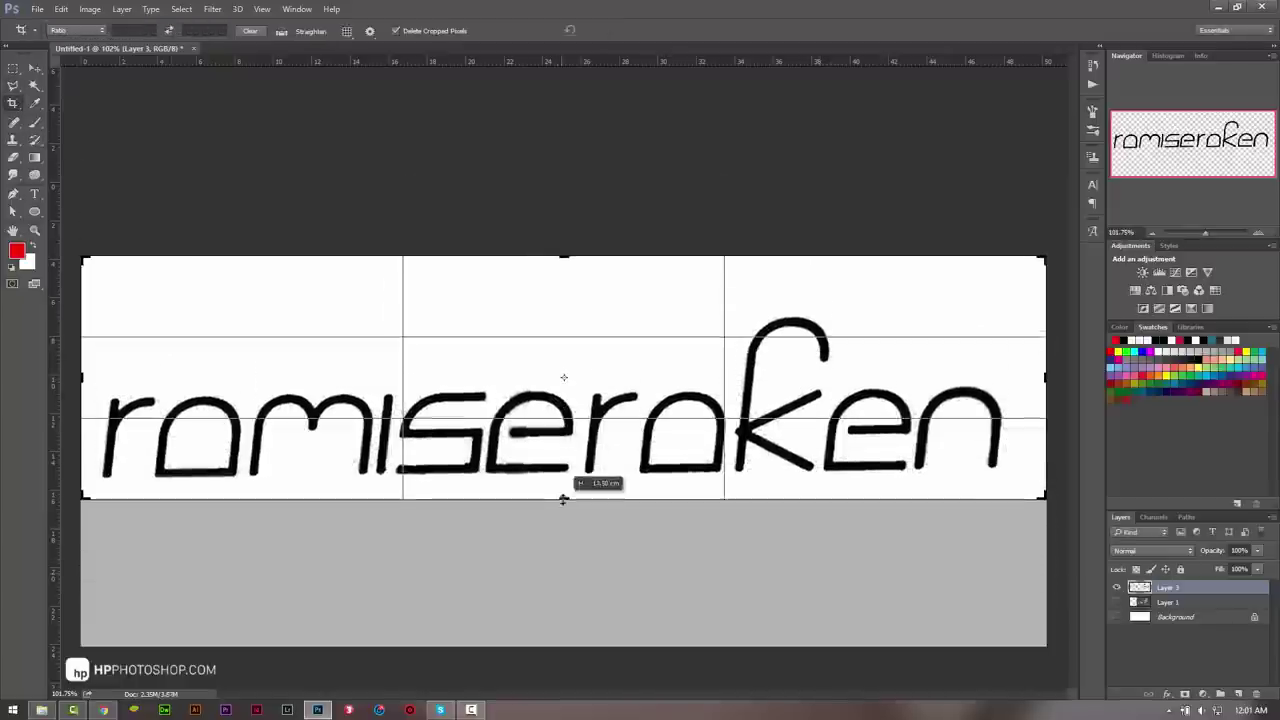
drag(568, 264, 566, 279)
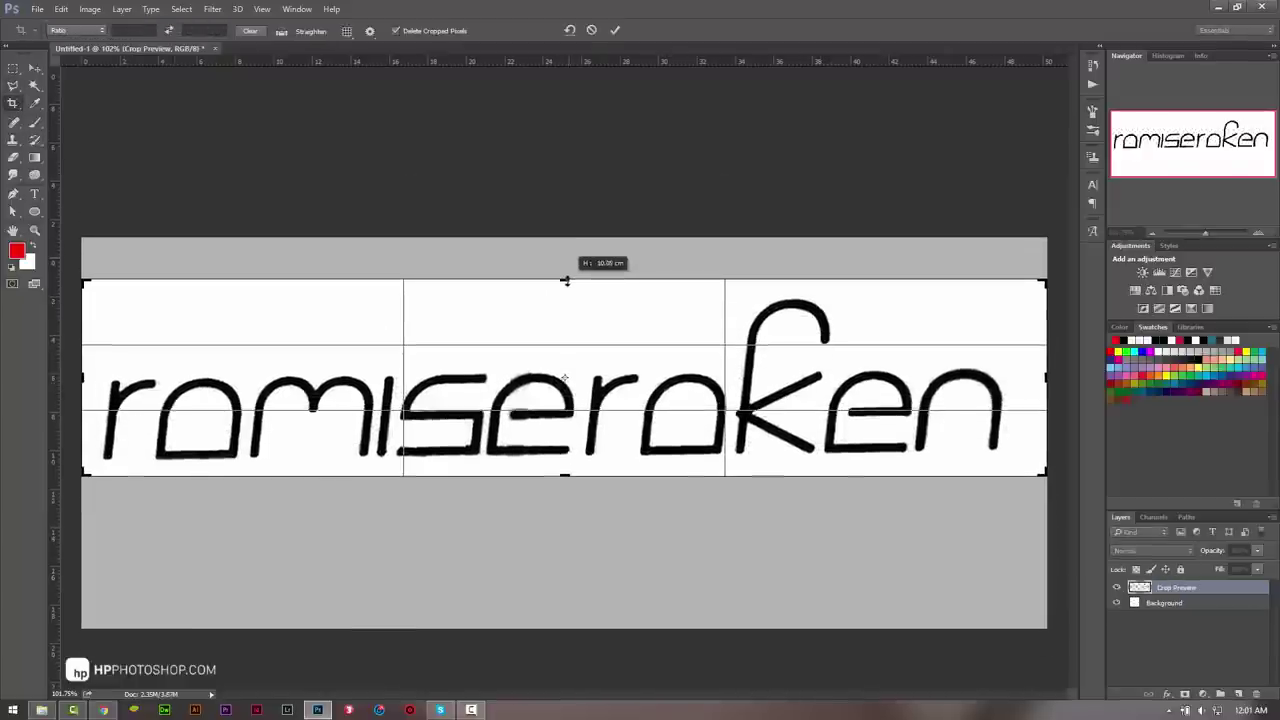
key(Return)
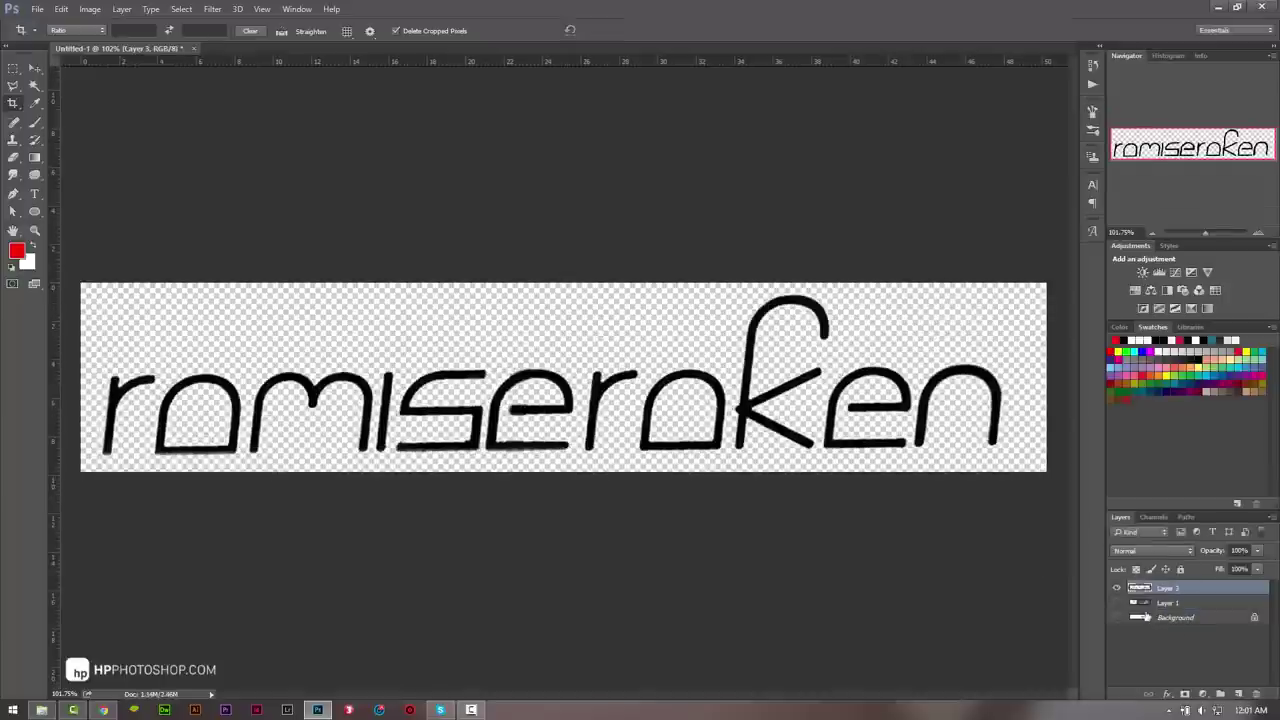
click(1117, 619)
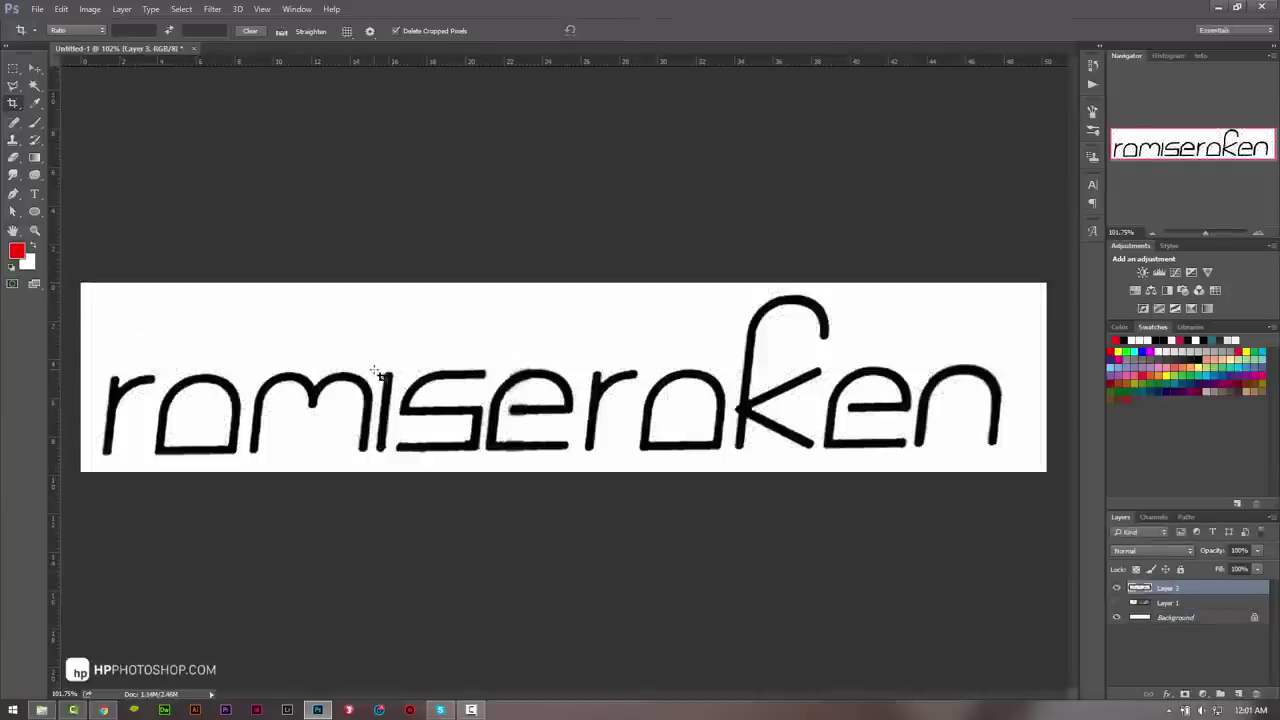
Start a JPEG Save As to the Desktop, close the YouTube tab, then cancel that save
key(ctrl+shift+s)
click(185, 307)
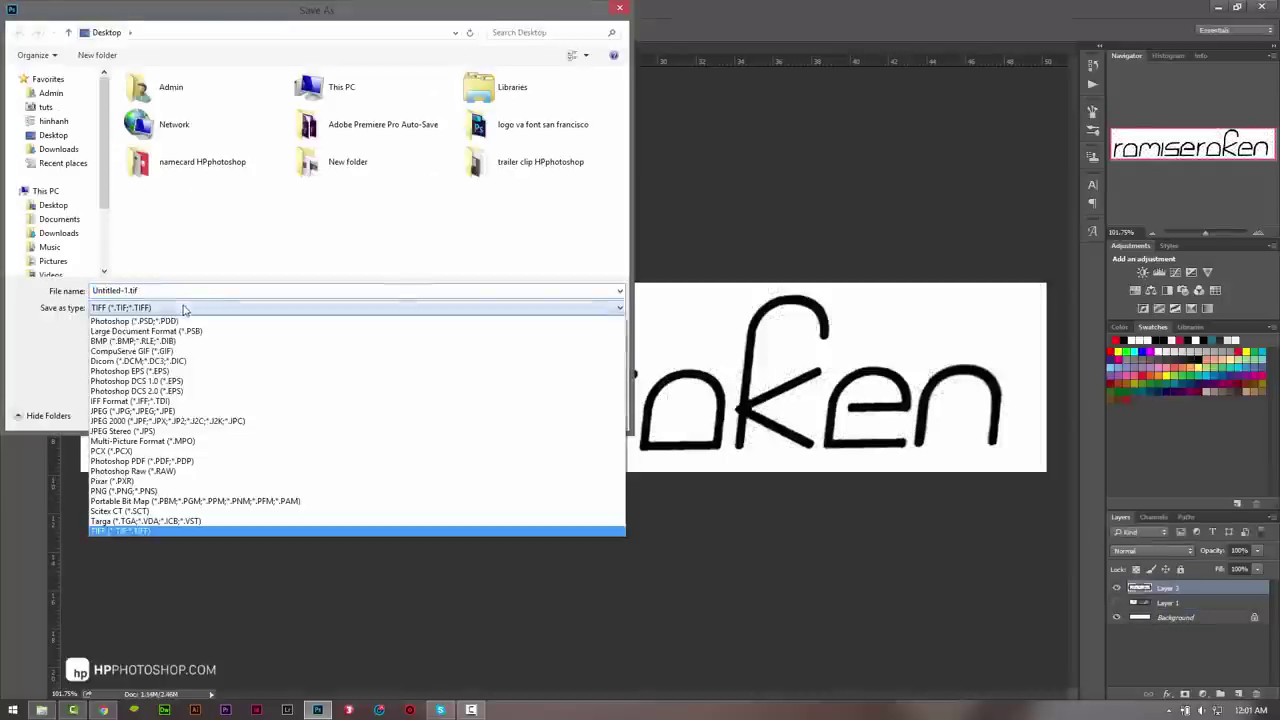
click(175, 411)
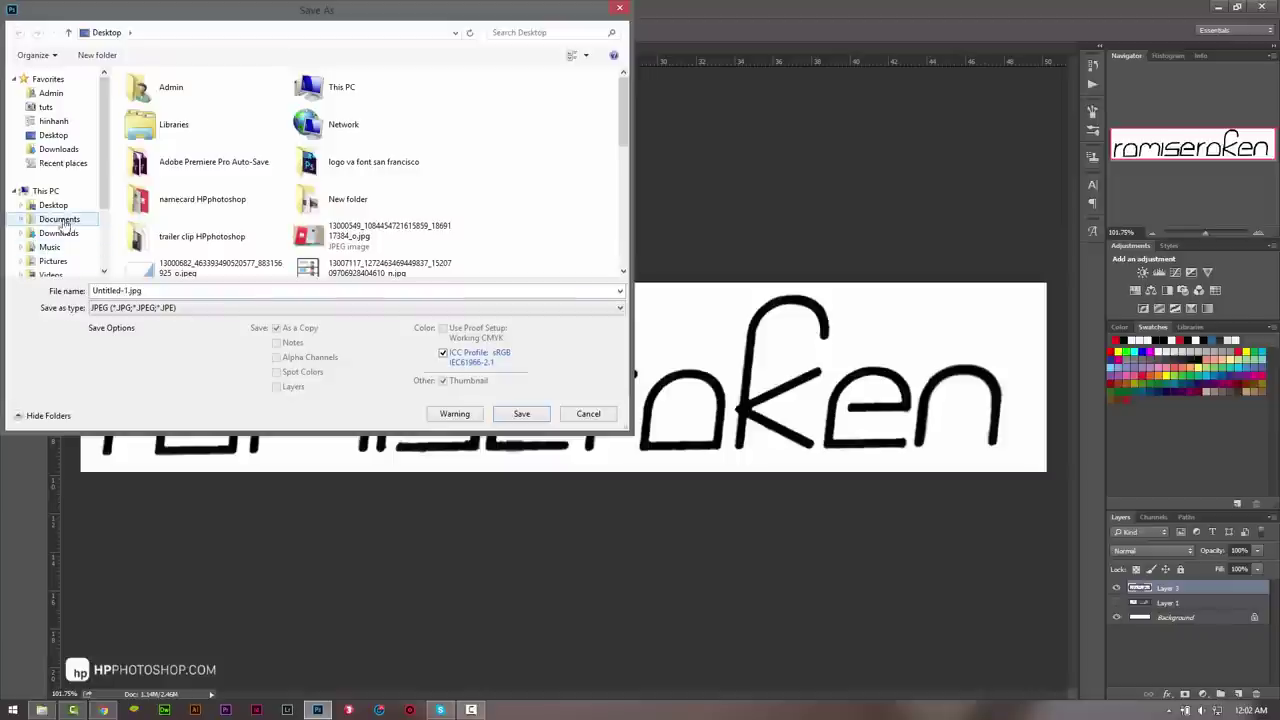
click(53, 205)
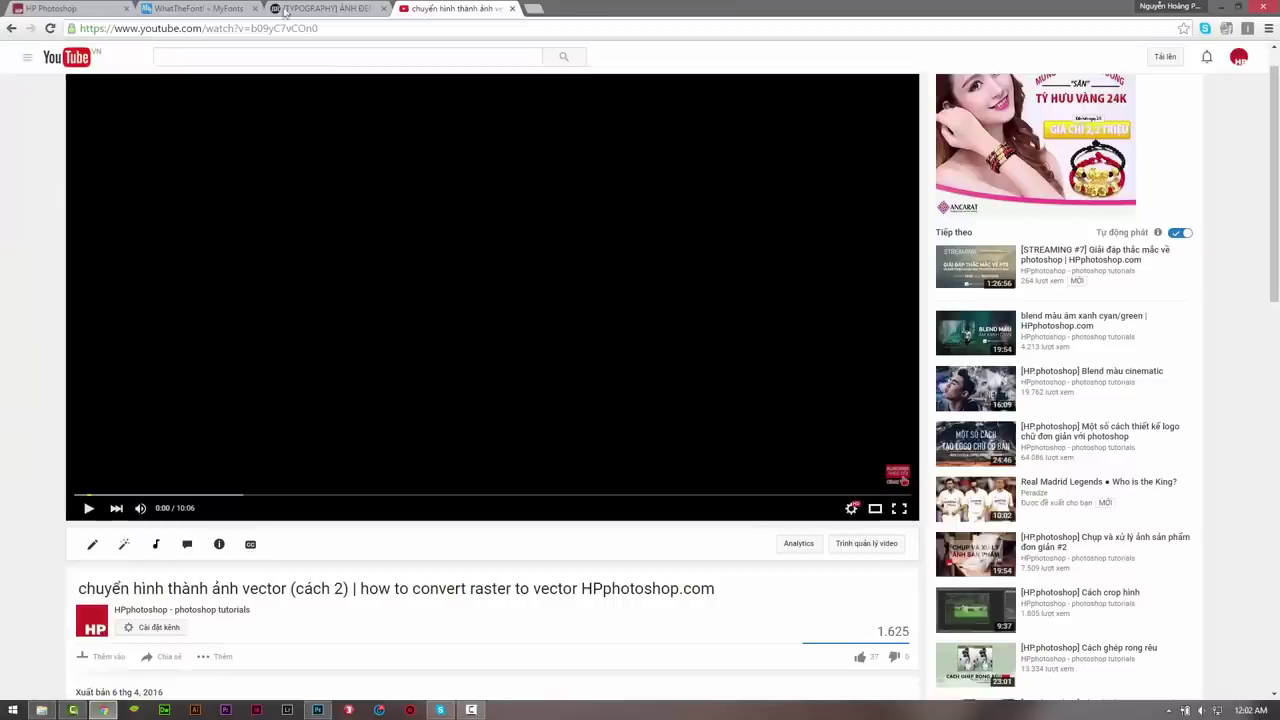
key(ctrl+w)
click(190, 8)
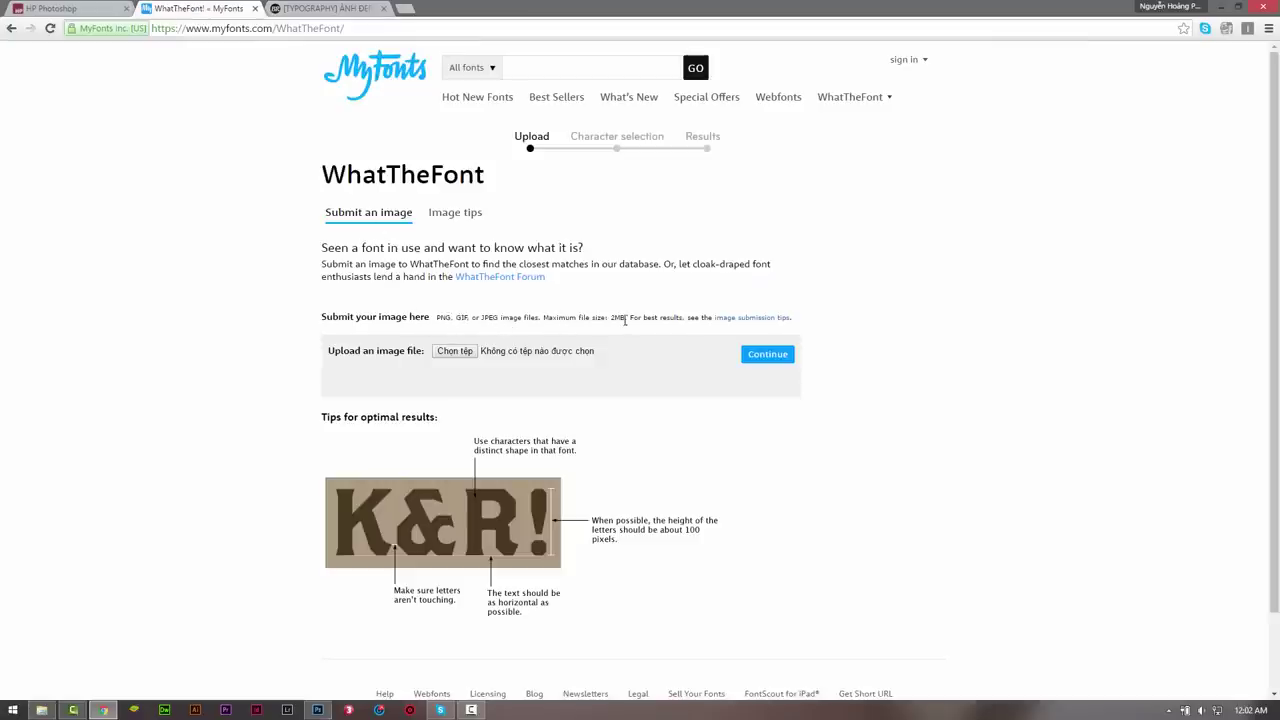
click(317, 710)
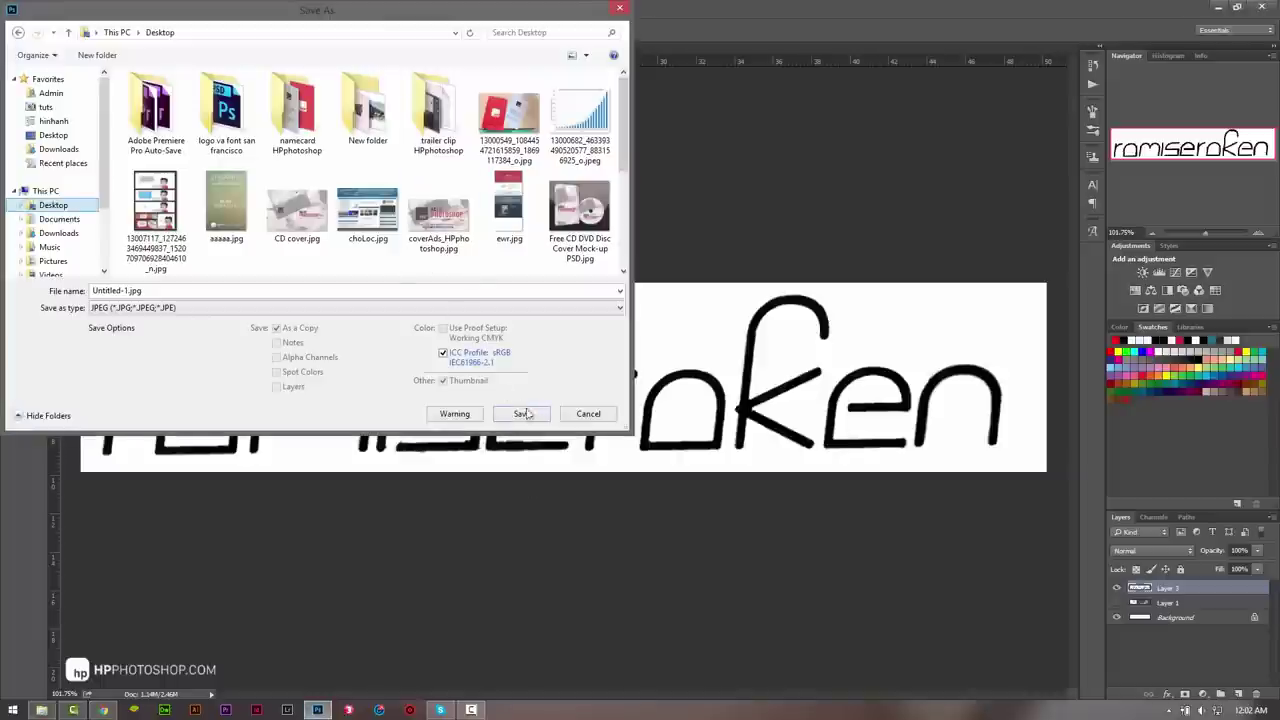
click(600, 418)
Export the lettering with Save for Web as a quality-100 JPEG named 'text'
click(37, 9)
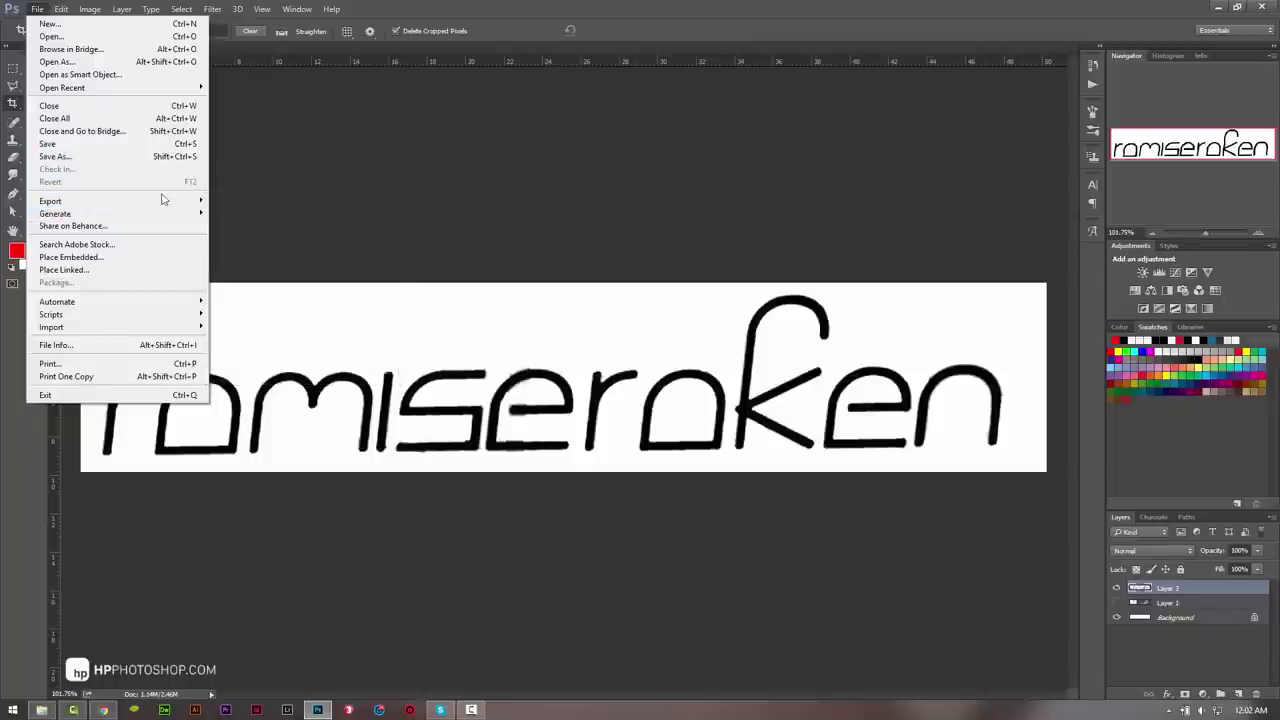
mouse_move(50, 201)
click(250, 250)
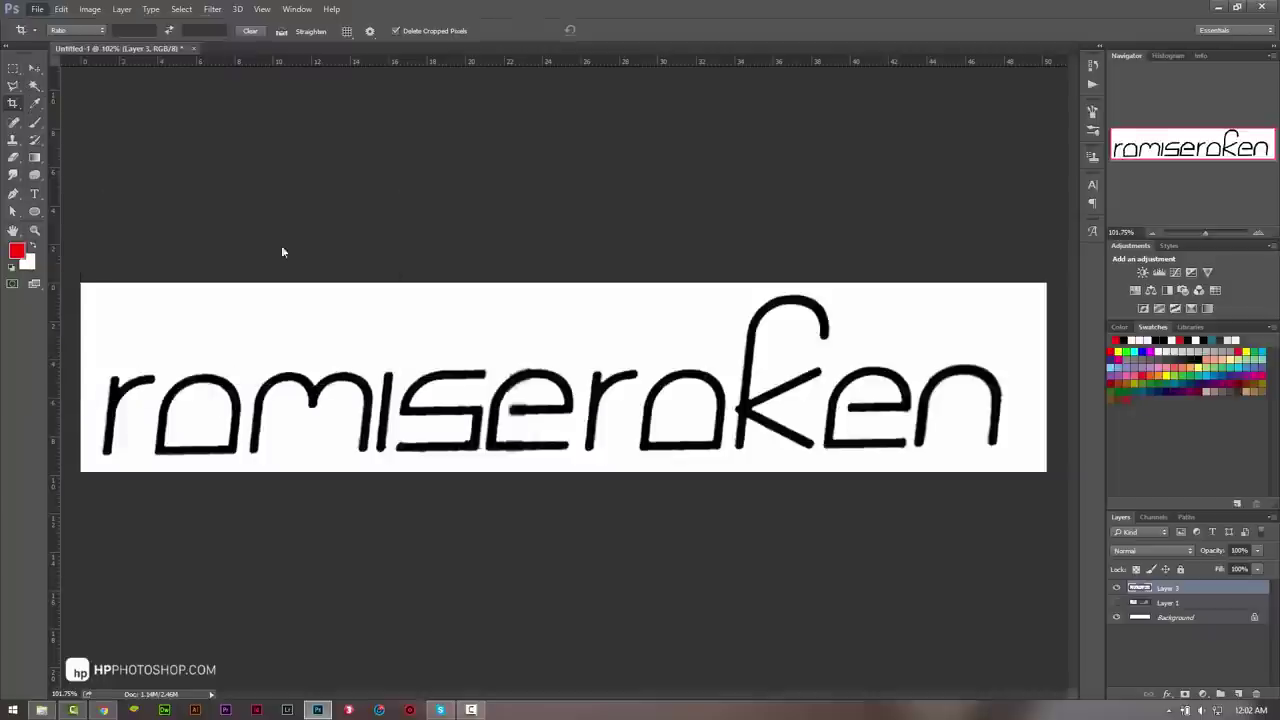
drag(663, 348, 548, 380)
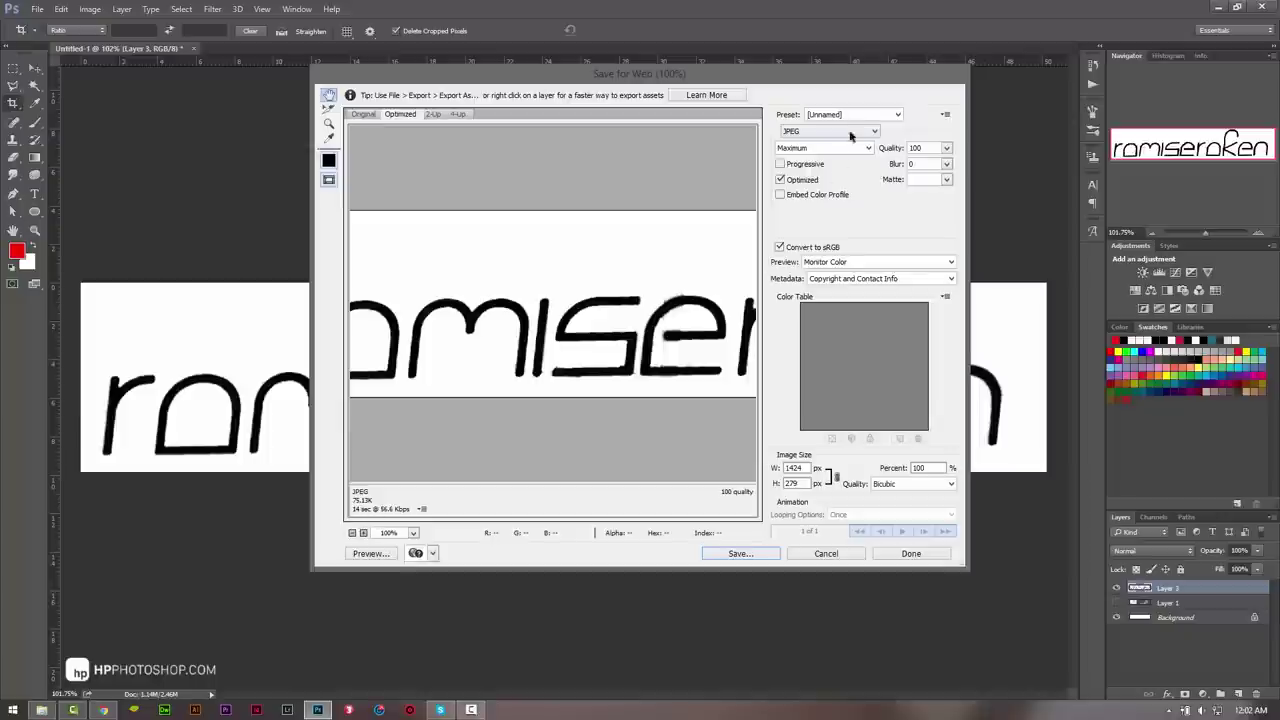
click(948, 148)
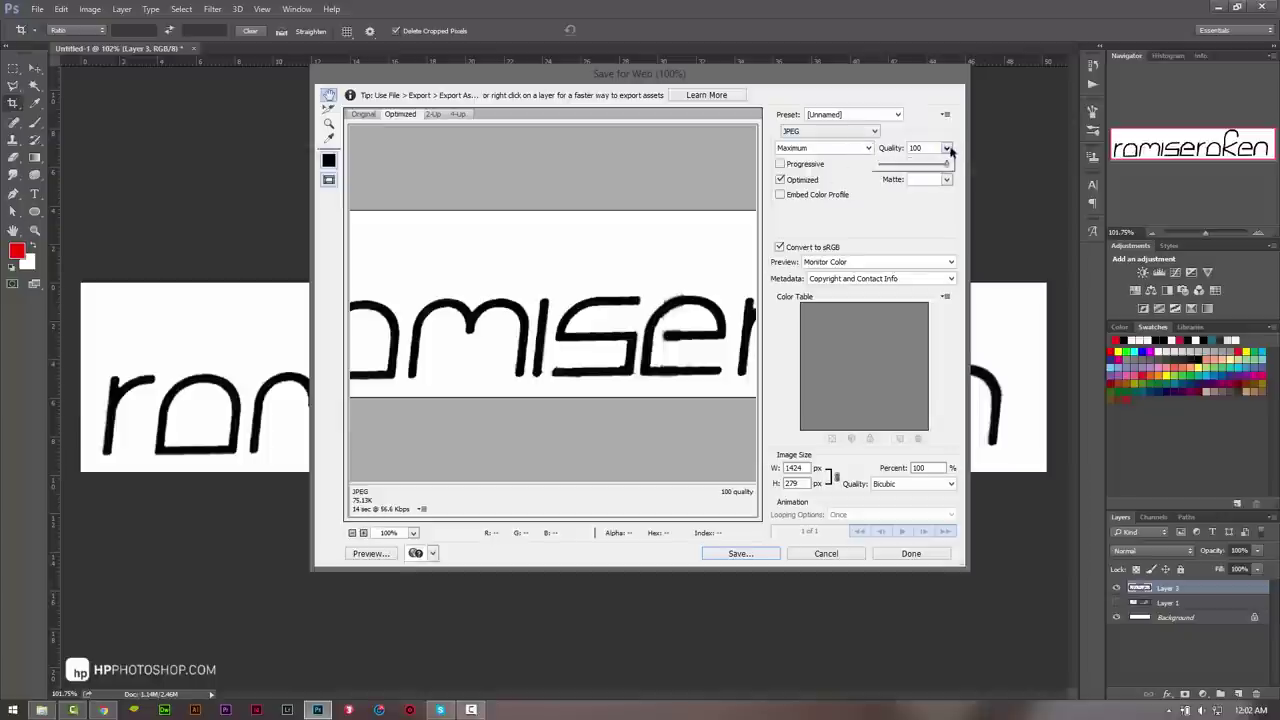
click(948, 148)
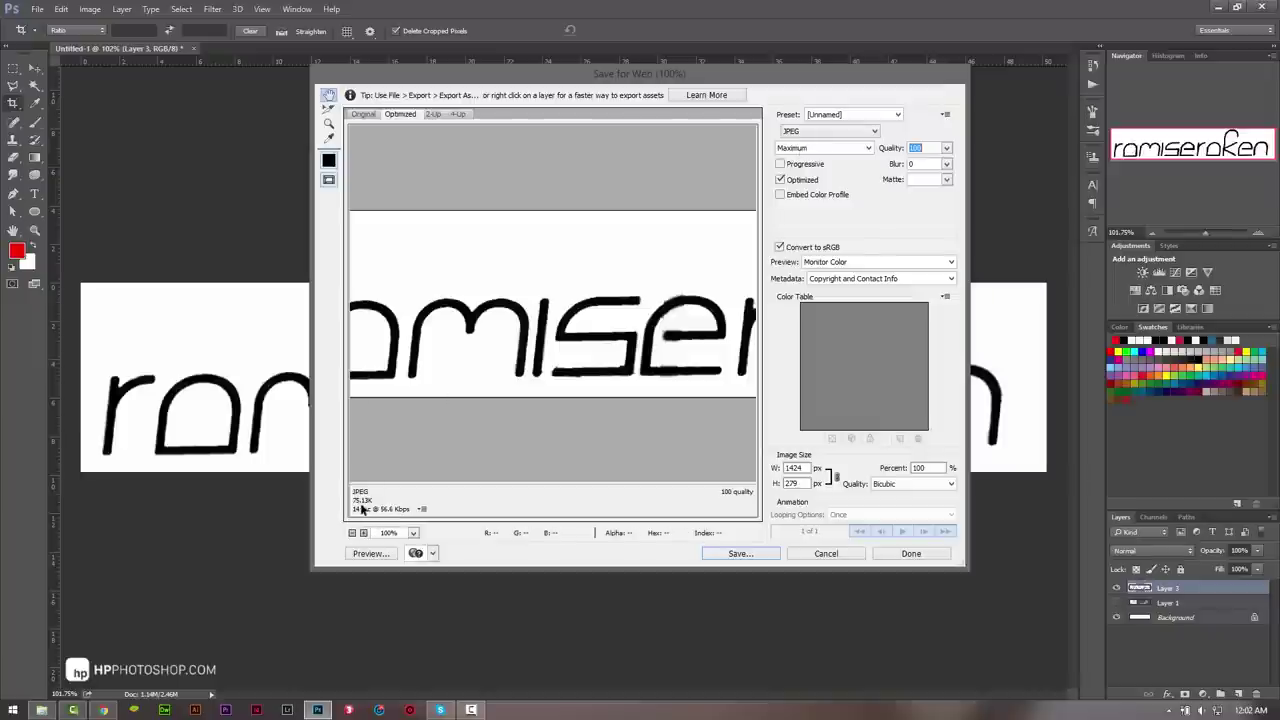
click(764, 553)
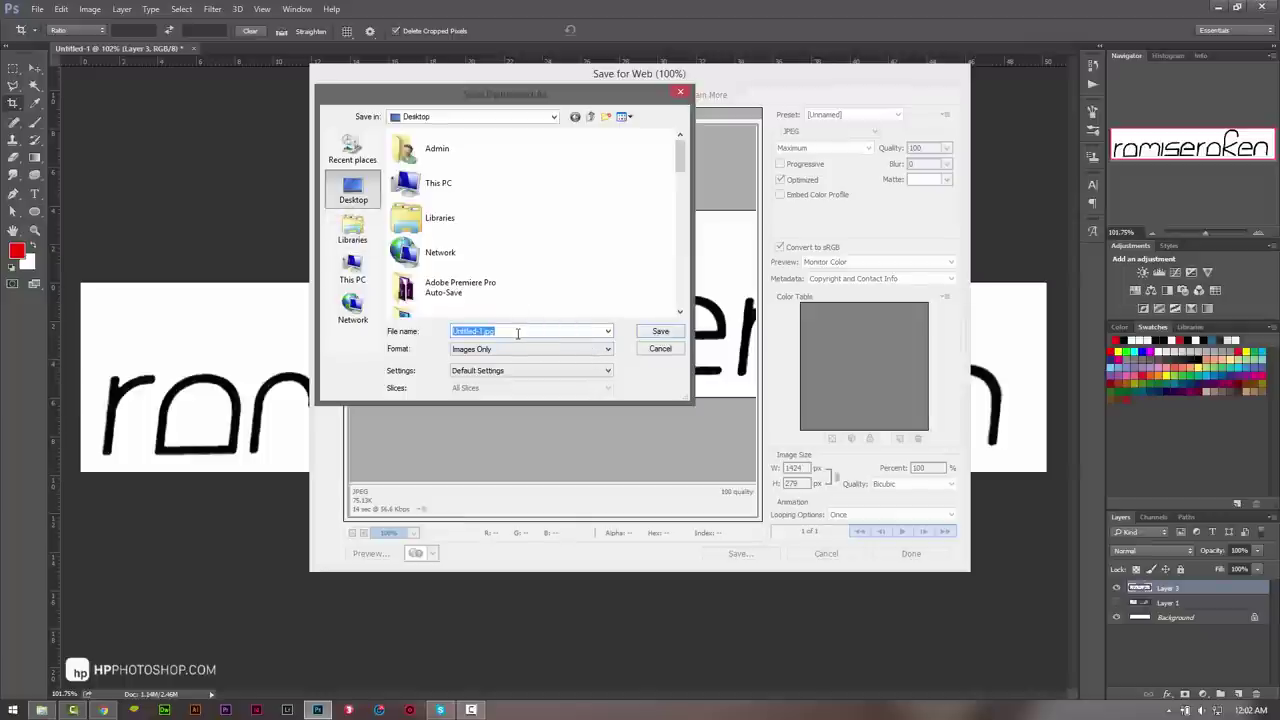
text(text)
key(Return)
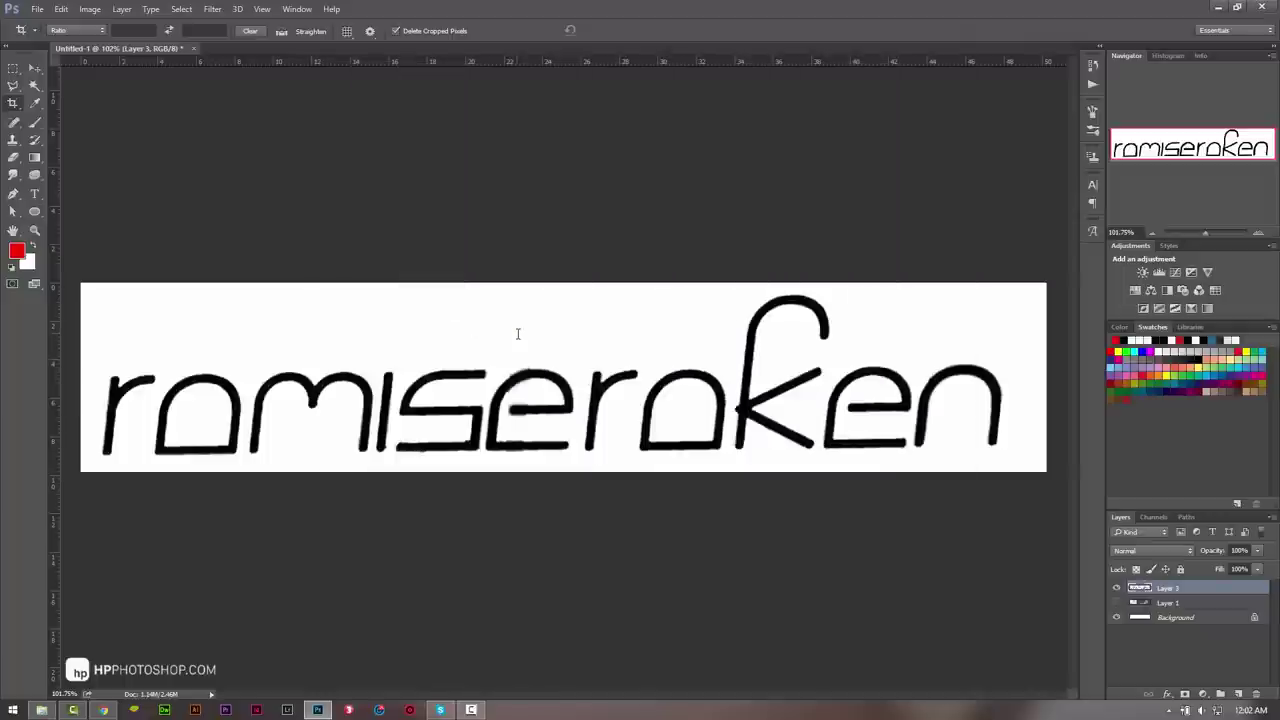
Upload text.jpg from the Desktop to WhatTheFont and continue to character selection
click(1218, 10)
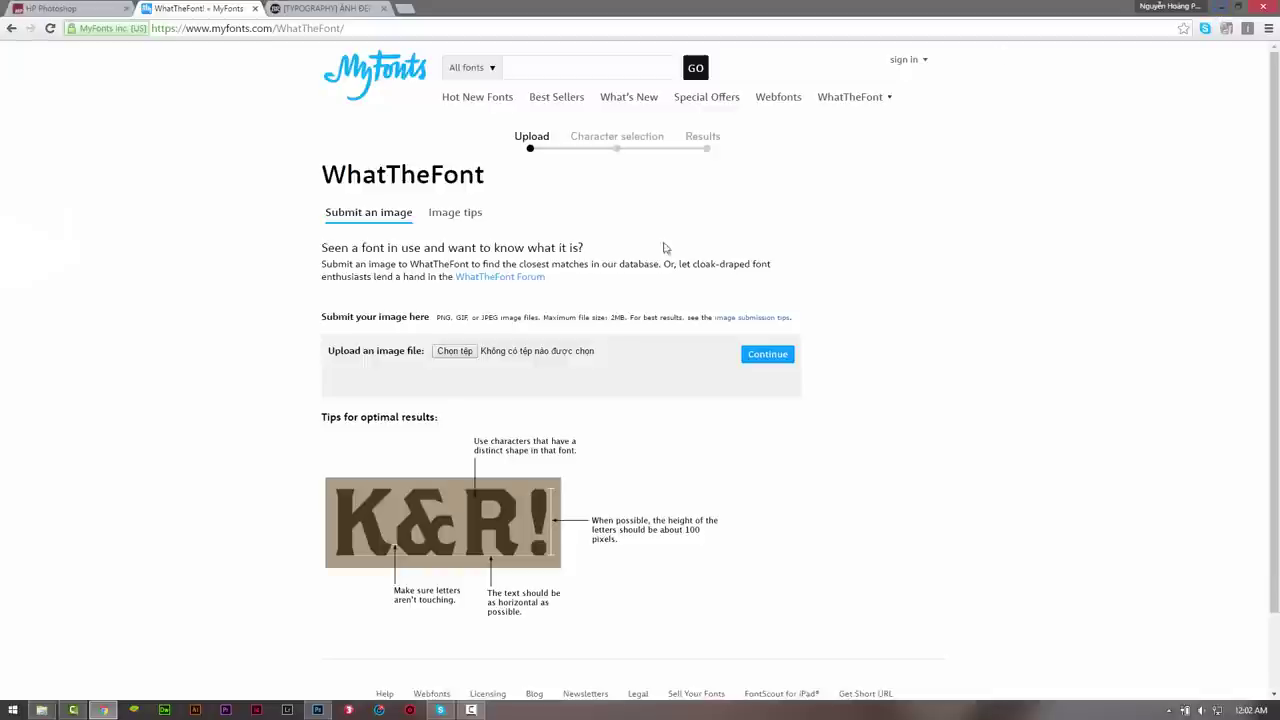
click(469, 358)
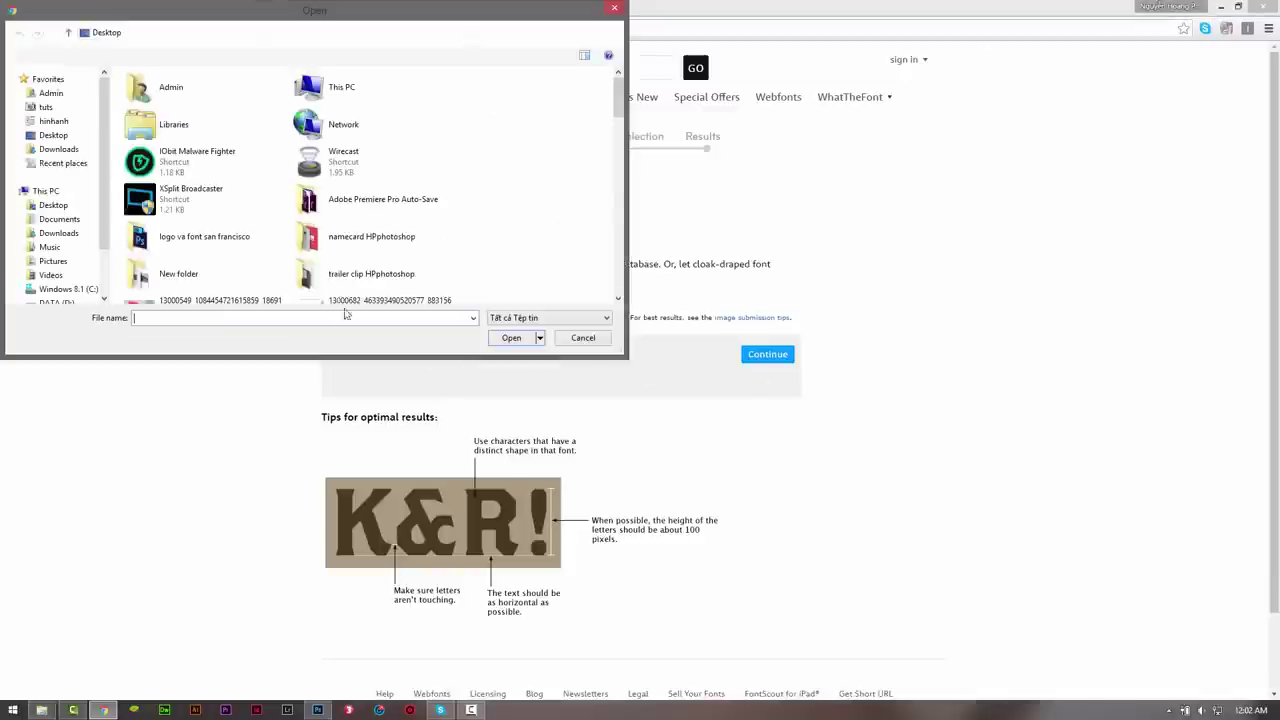
drag(615, 117, 616, 200)
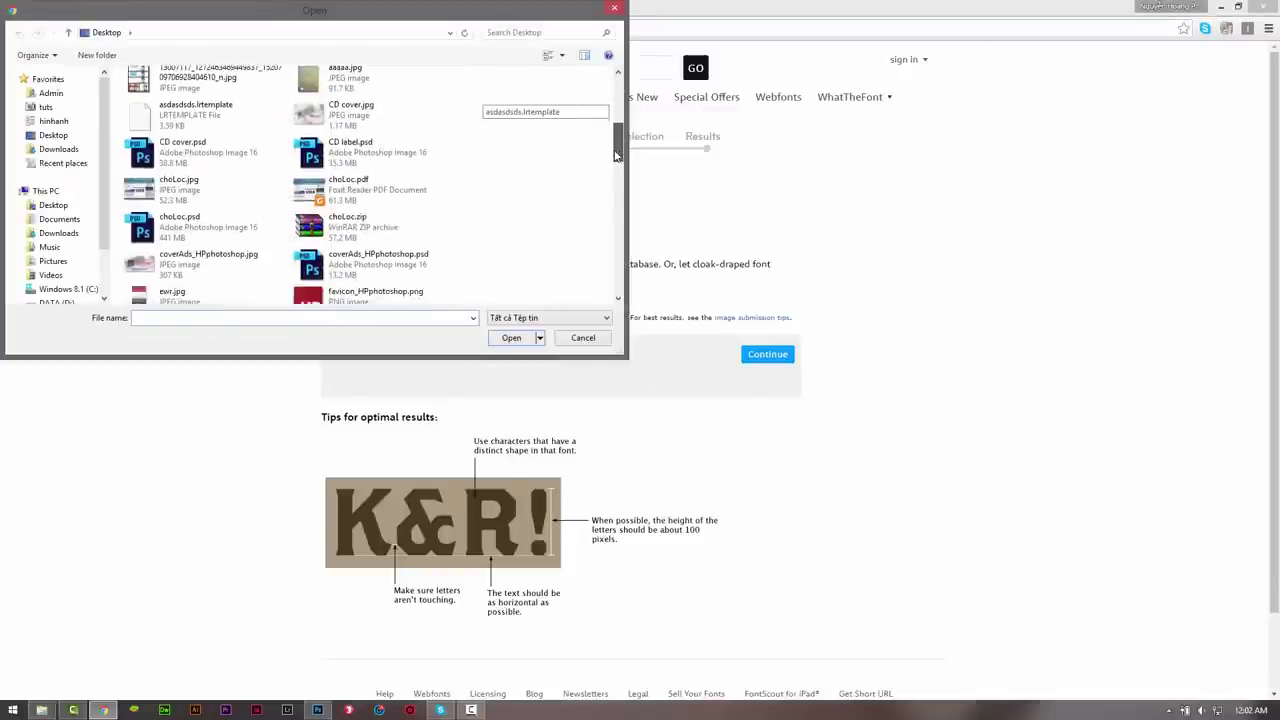
click(343, 226)
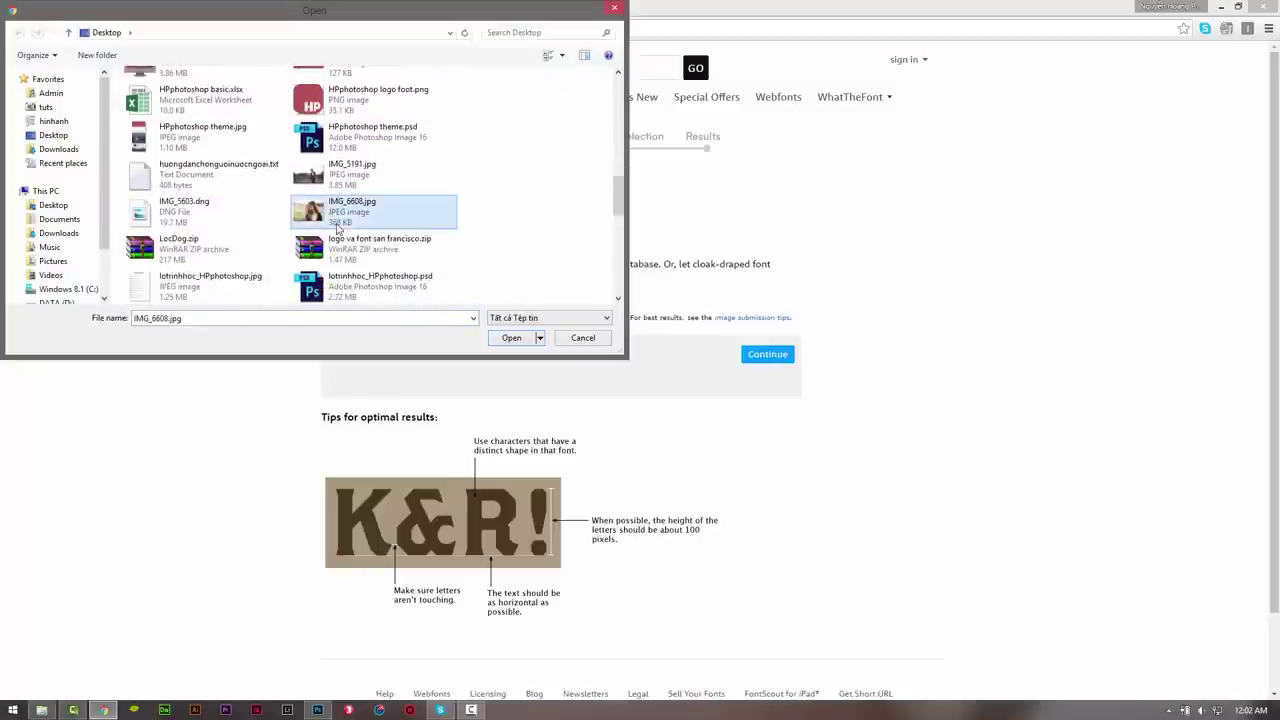
key(t)
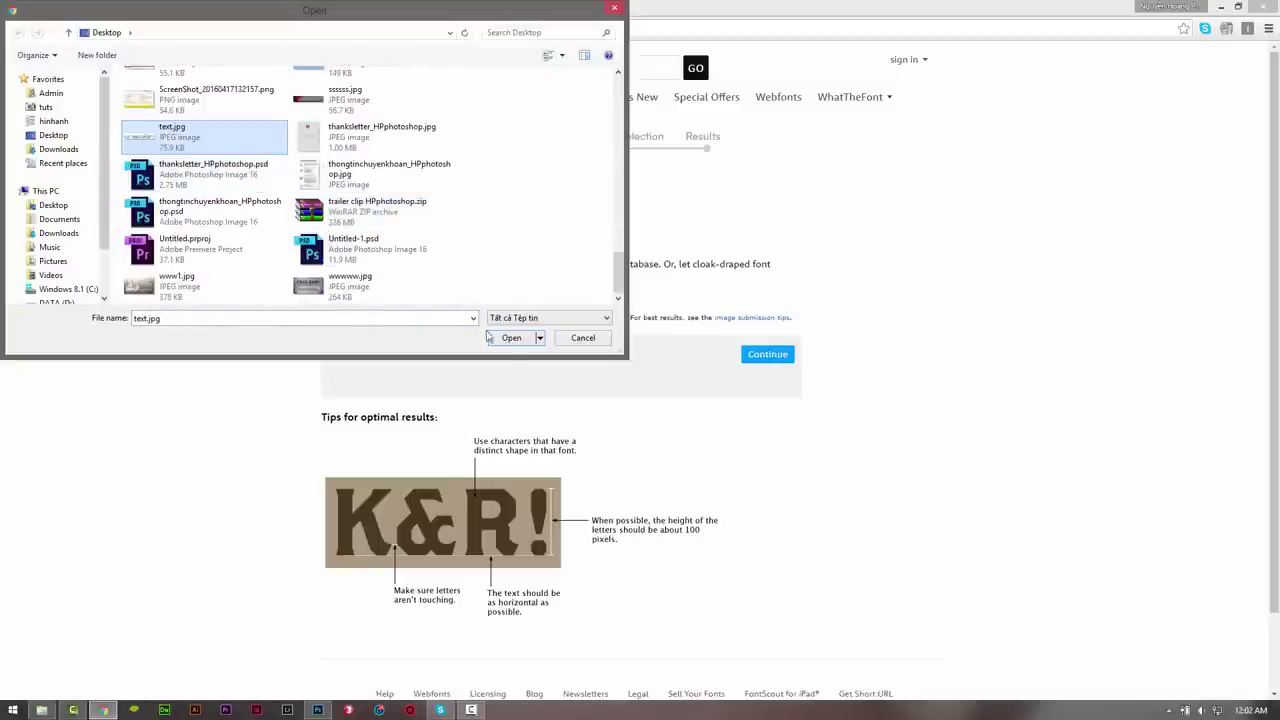
click(511, 339)
click(758, 360)
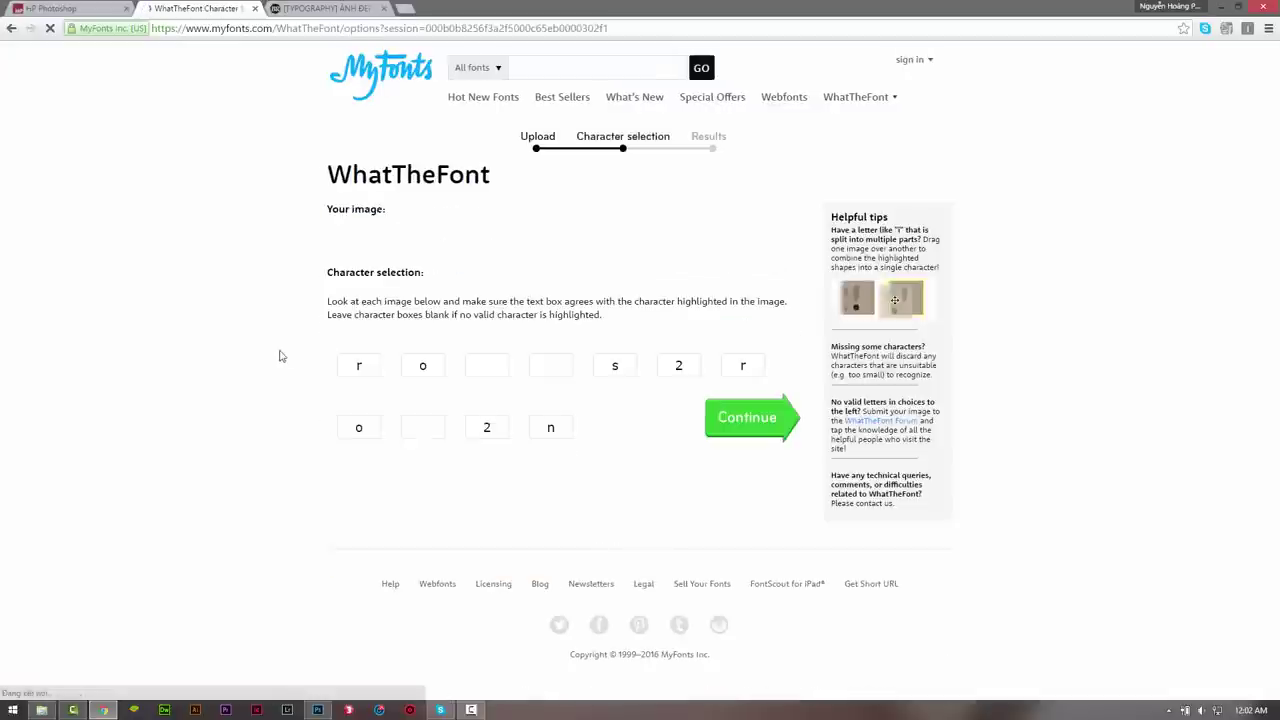
Enter m, i and k in the blank glyph boxes and submit for font matches
scroll(292, 403, down, 3)
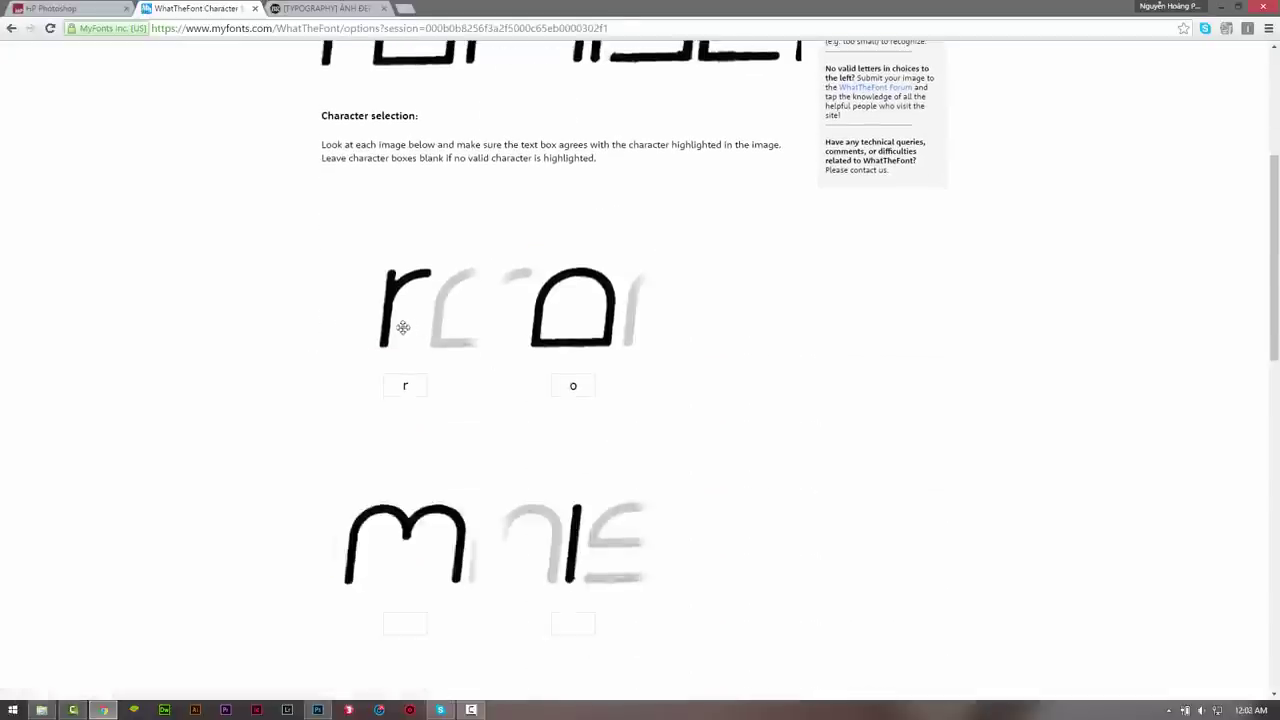
scroll(405, 425, down, 3)
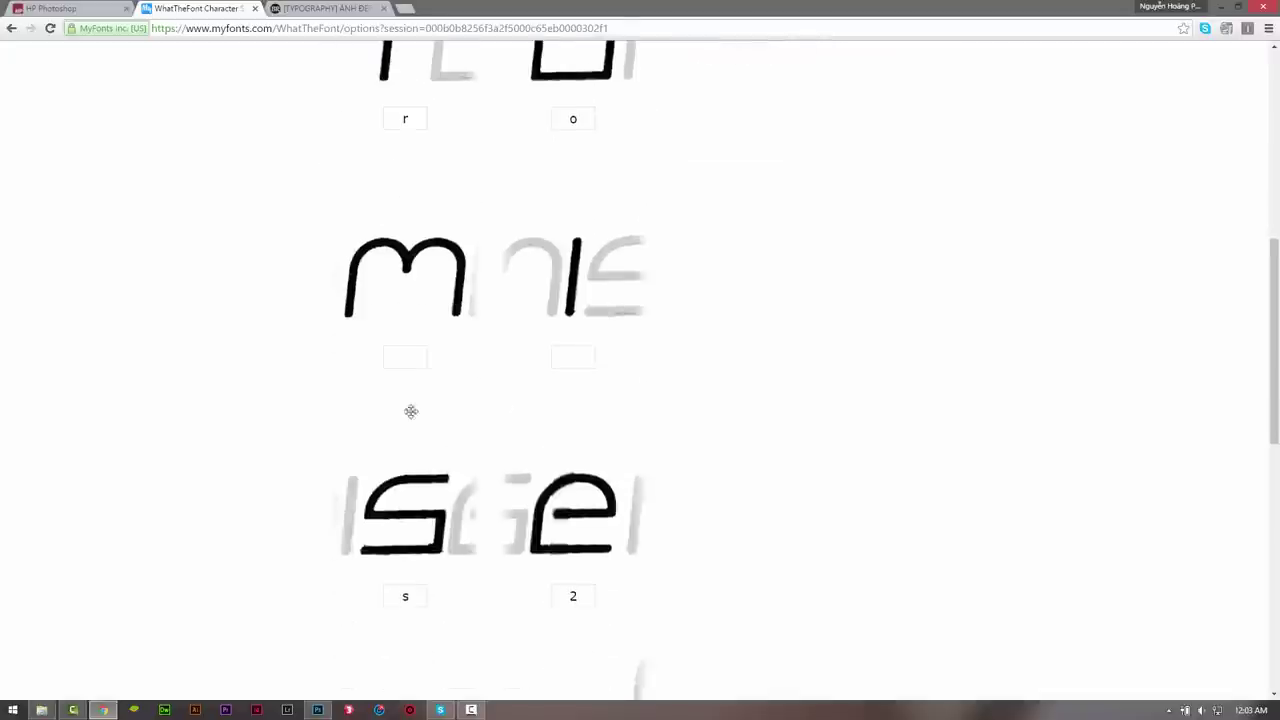
click(408, 358)
text(m)
click(573, 356)
text(i)
scroll(350, 385, down, 3)
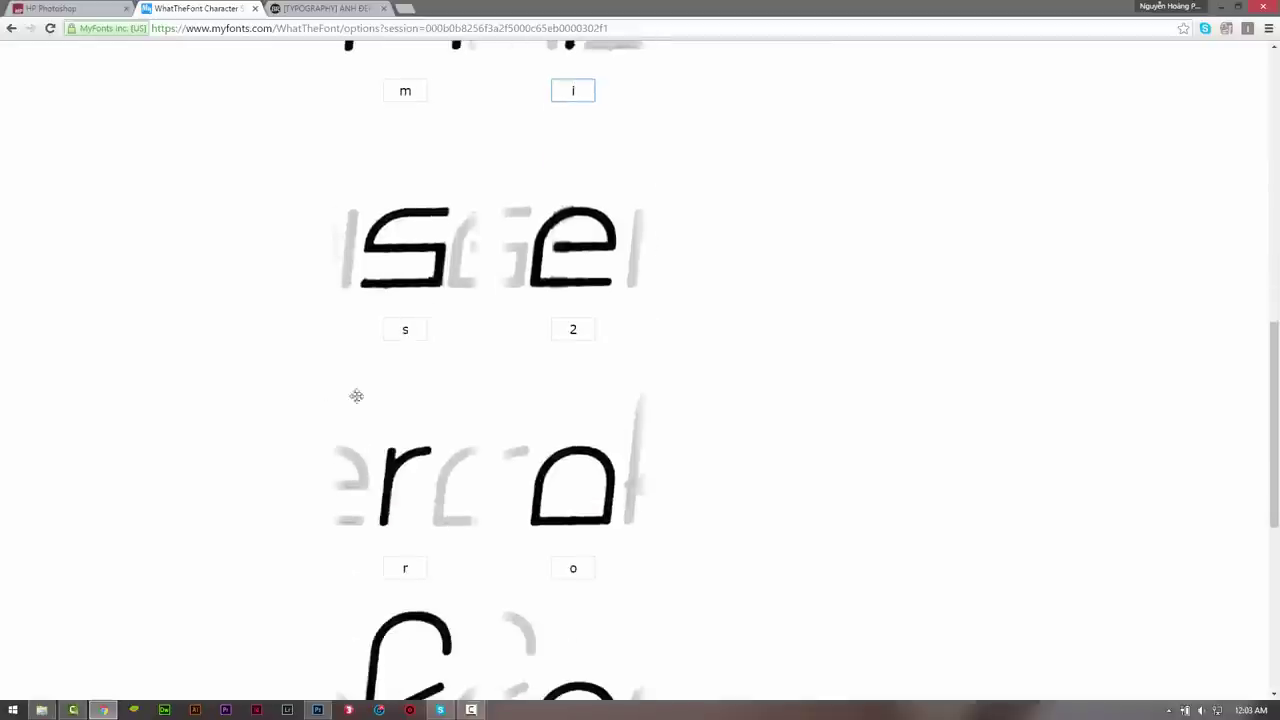
scroll(295, 514, down, 3)
click(397, 540)
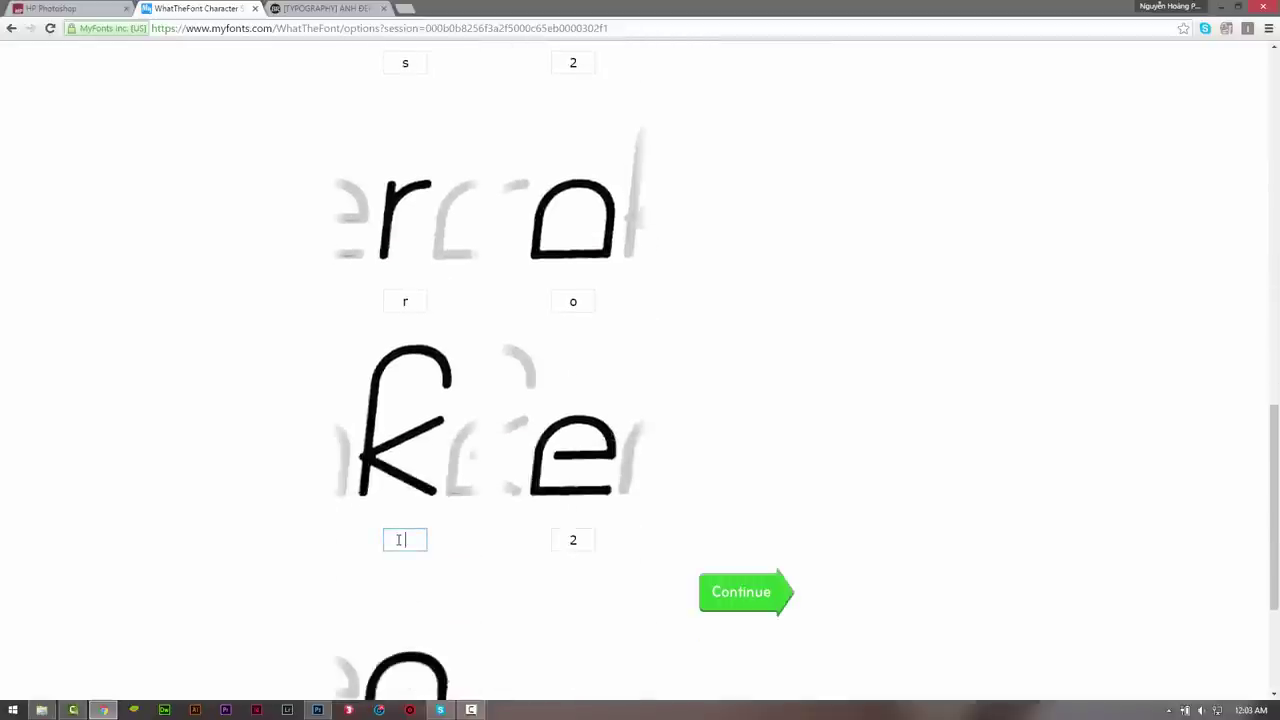
text(k)
scroll(256, 535, down, 3)
click(771, 352)
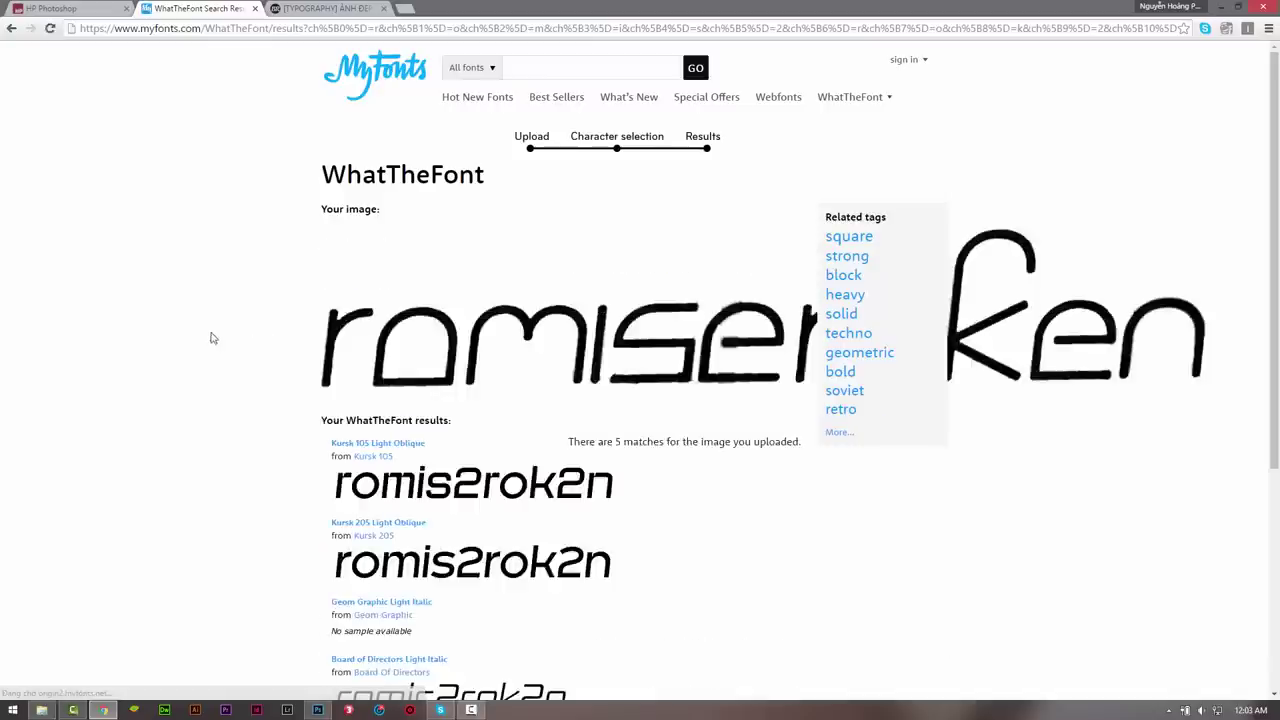
Scroll through the five font matches, then go to the br-art.vn typography tab
scroll(209, 337, down, 2)
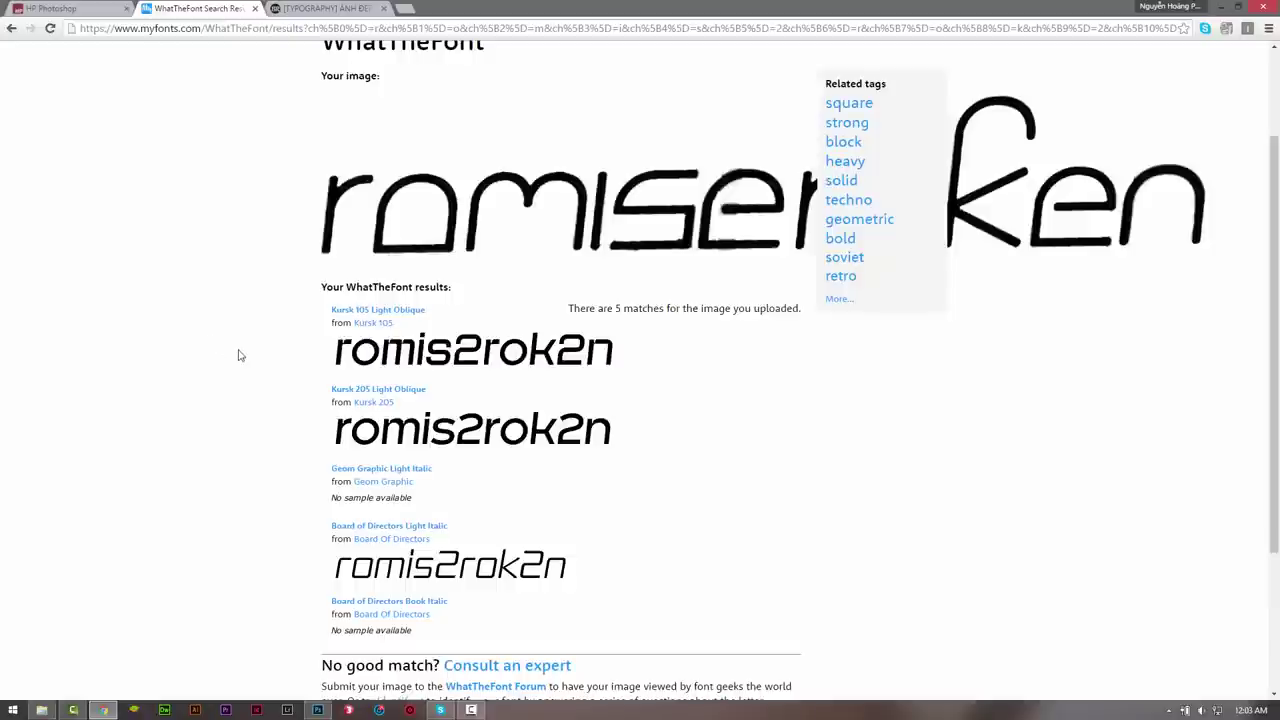
scroll(240, 358, down, 2)
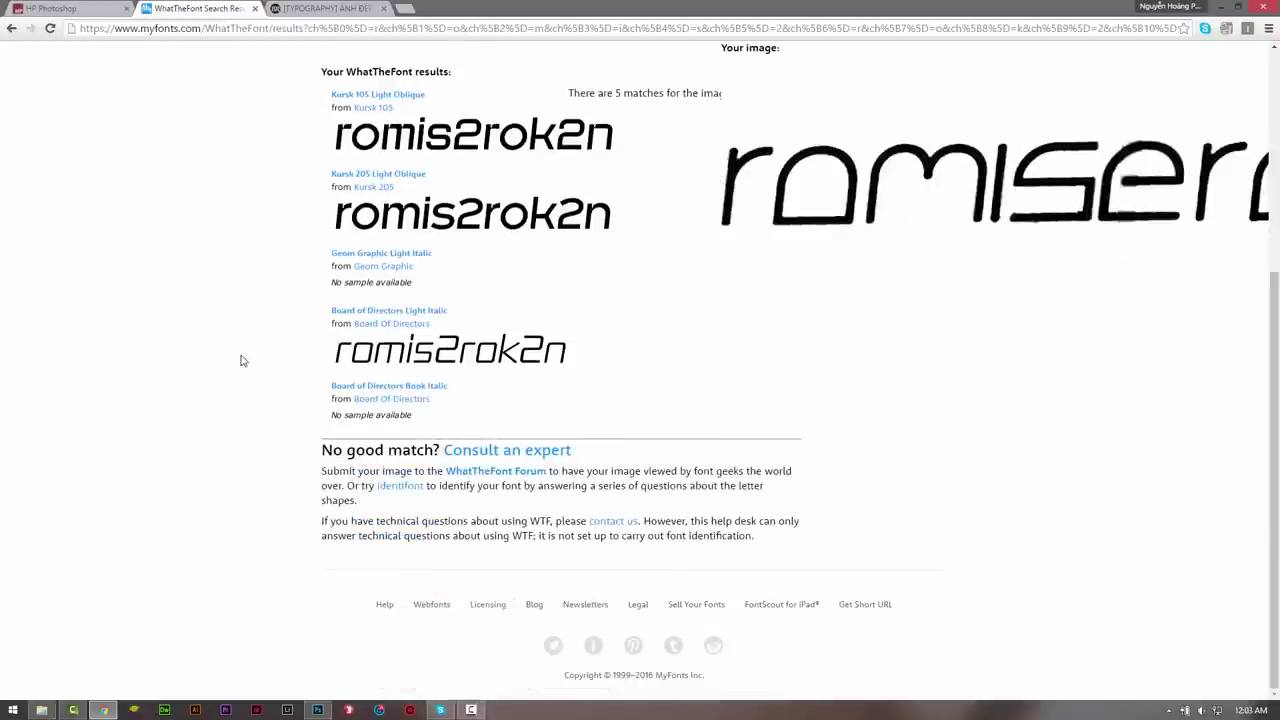
scroll(240, 360, up, 3)
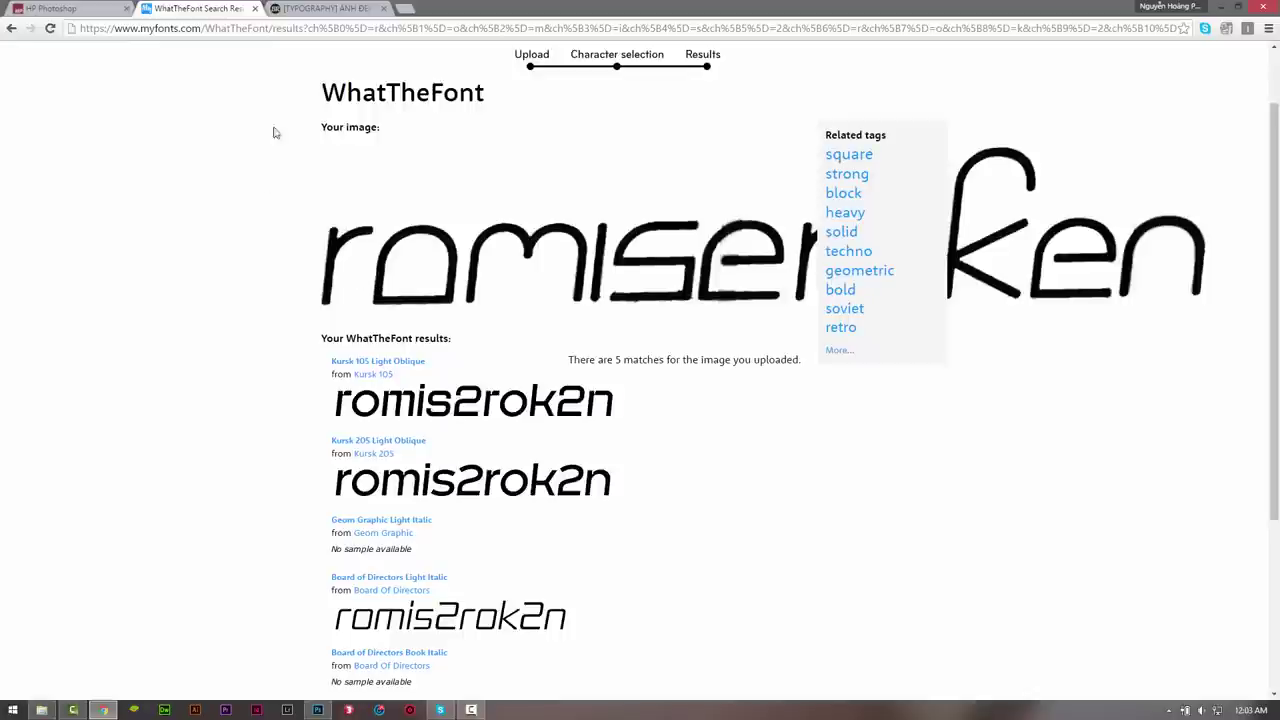
click(354, 7)
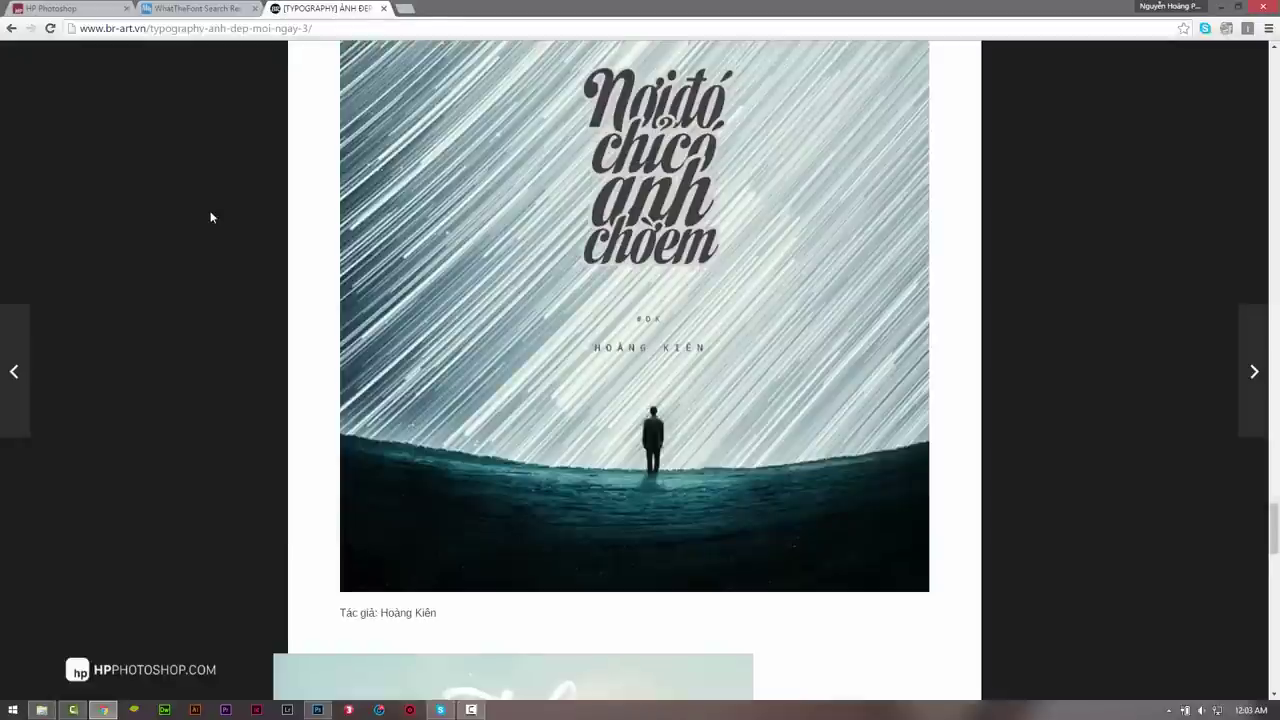
Browse the br-art.vn typography artworks, then go back to the WhatTheFont match list
scroll(210, 217, up, 1)
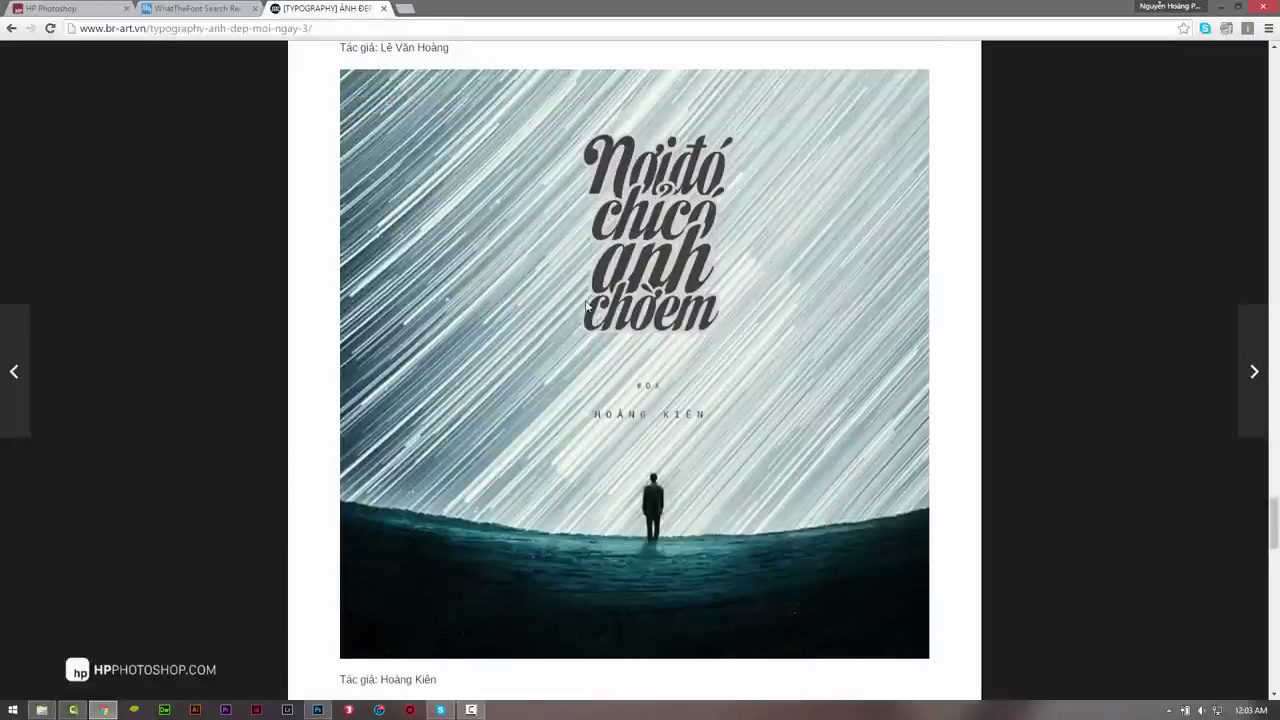
scroll(190, 347, down, 2)
scroll(203, 346, down, 4)
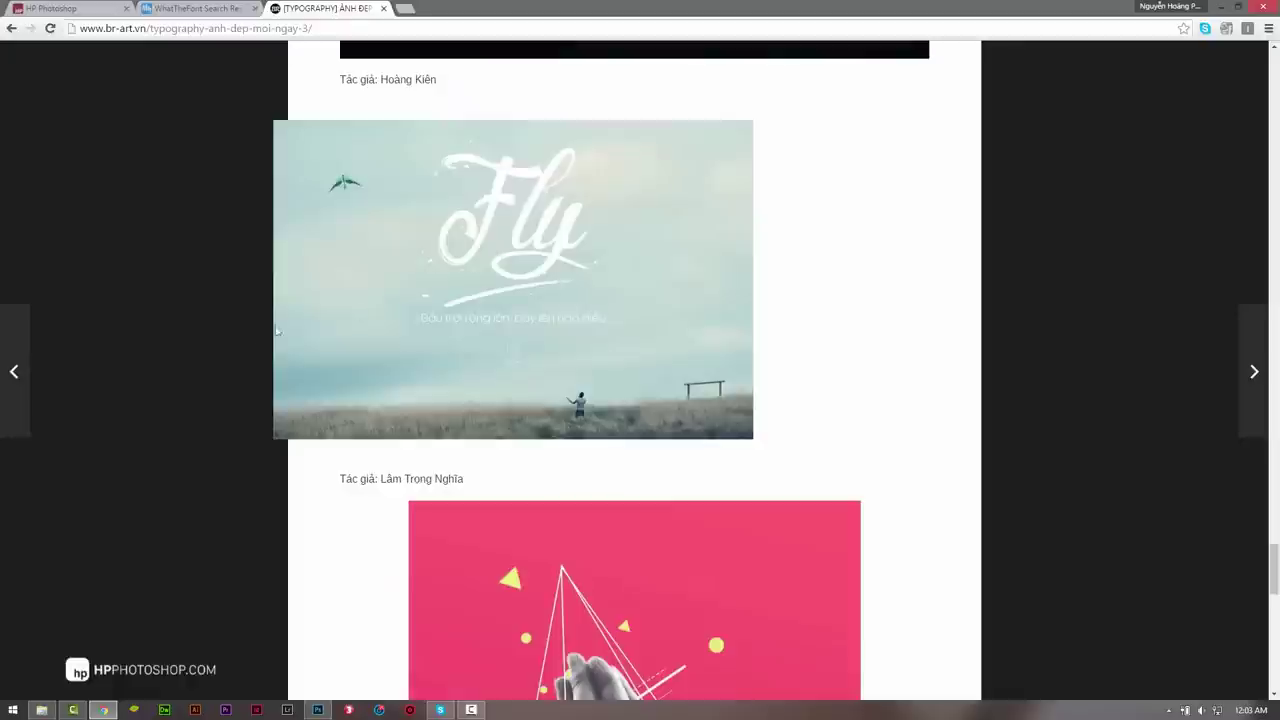
scroll(424, 245, down, 4)
scroll(424, 245, down, 3)
scroll(327, 292, up, 2)
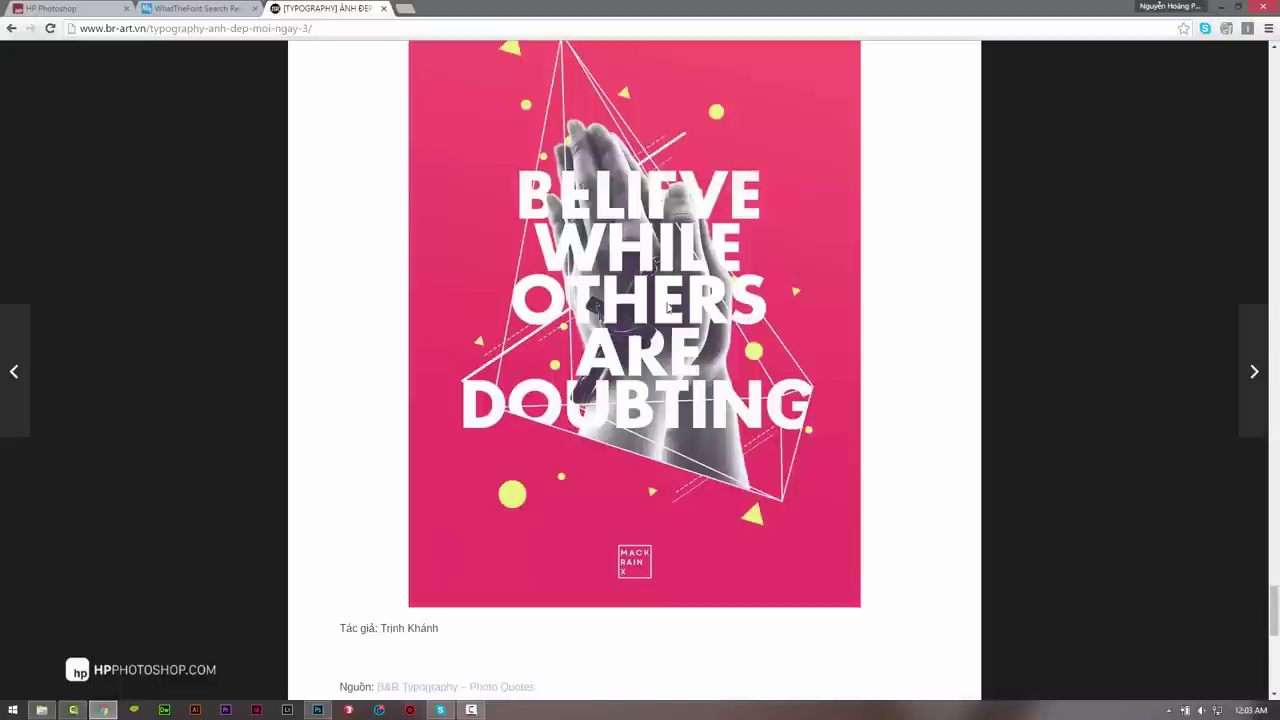
scroll(290, 377, down, 5)
scroll(260, 380, up, 7)
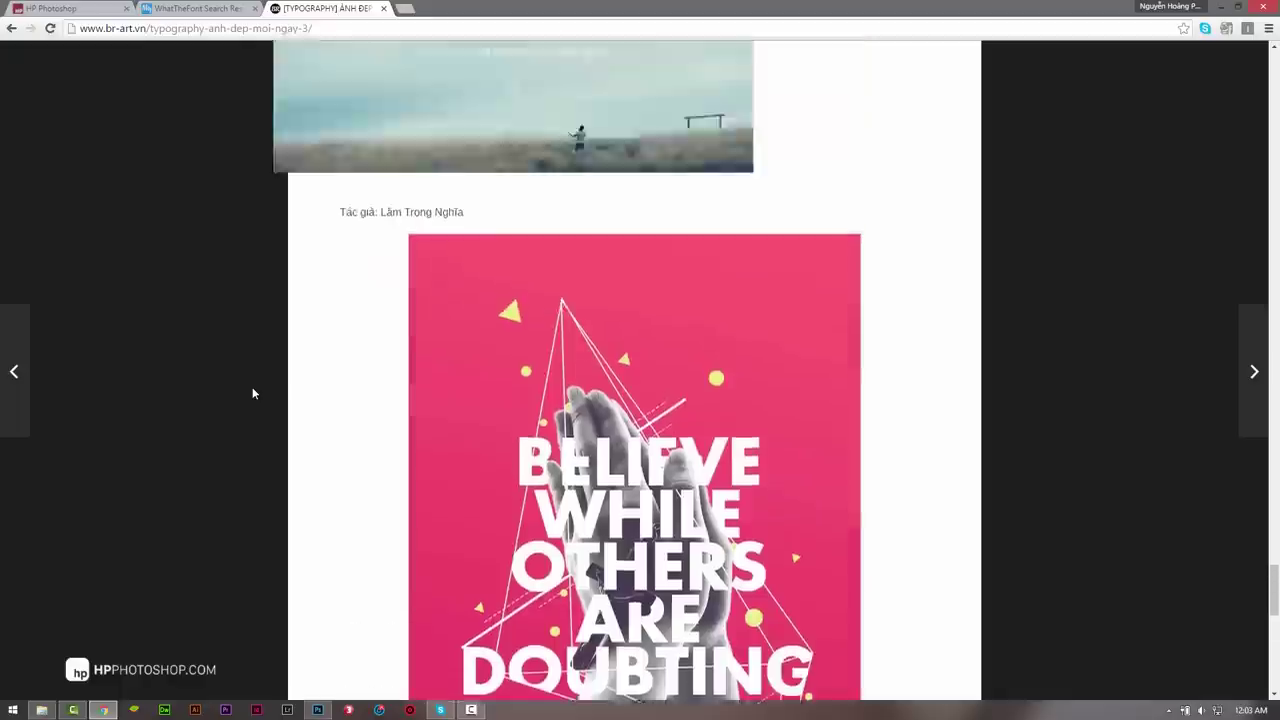
scroll(252, 387, up, 12)
scroll(251, 390, up, 6)
scroll(251, 390, up, 5)
scroll(251, 390, up, 5)
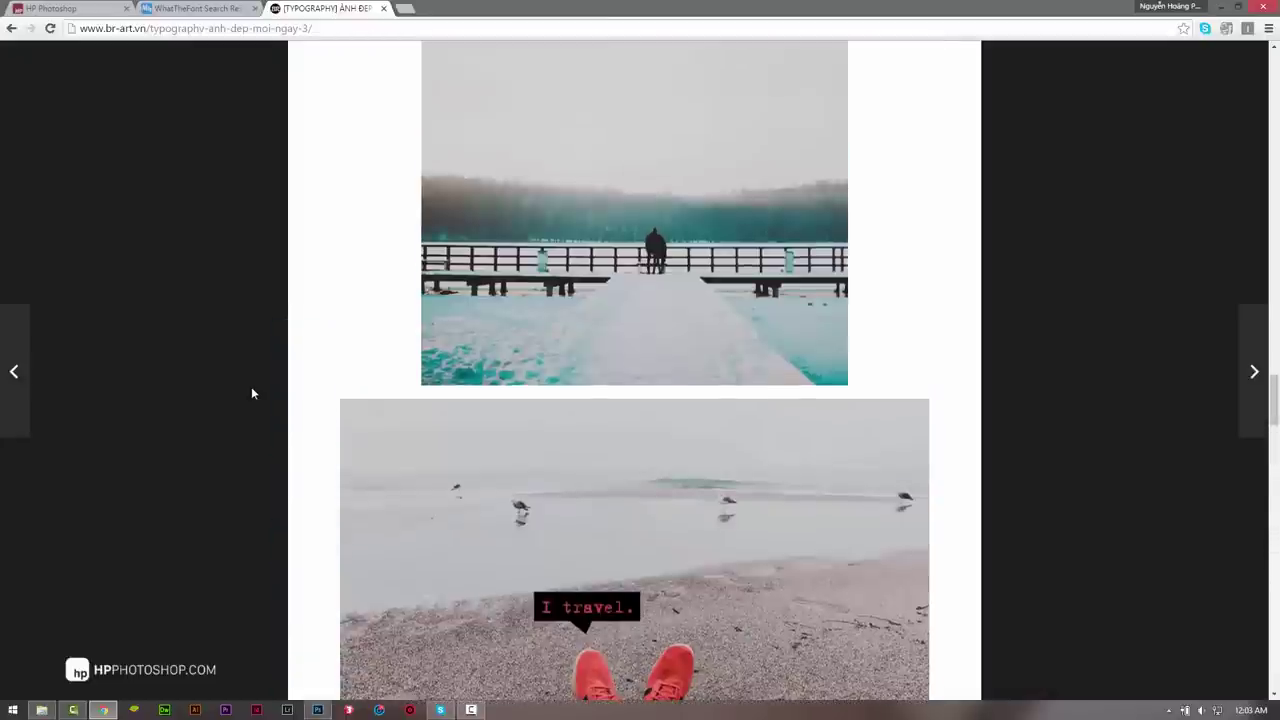
scroll(251, 390, up, 5)
scroll(251, 390, up, 2)
scroll(251, 393, up, 2)
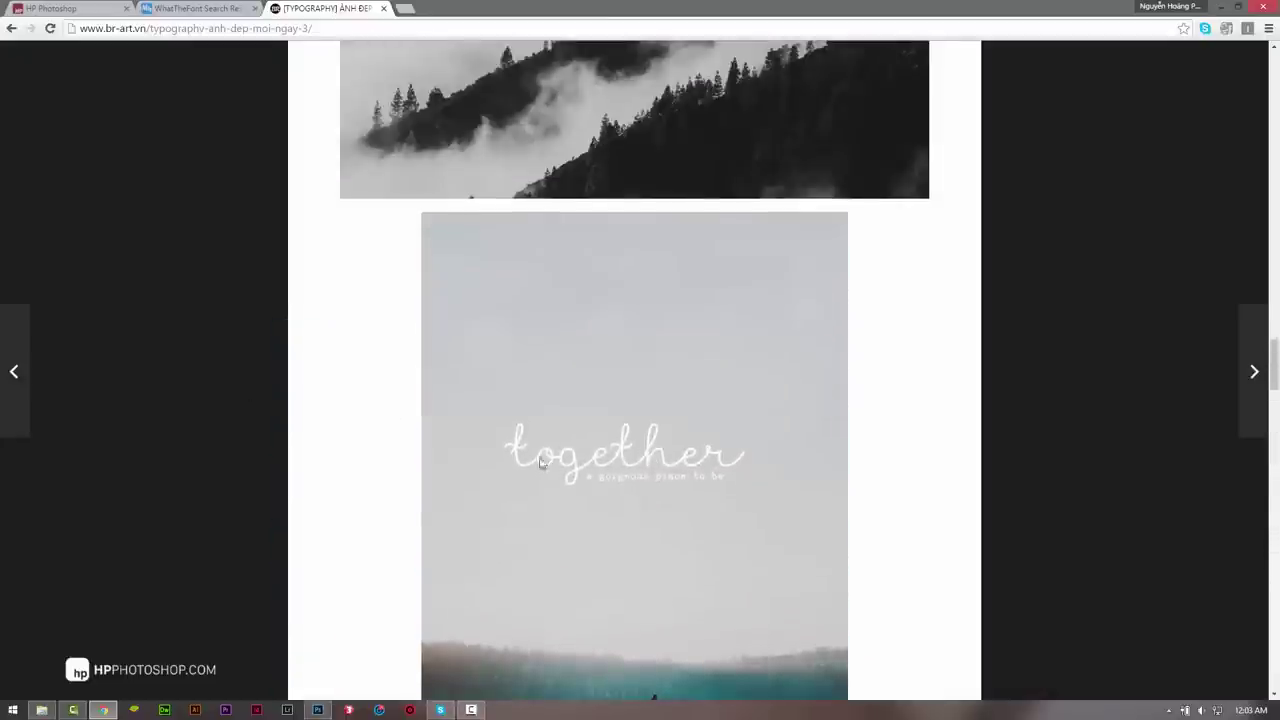
scroll(540, 455, up, 4)
scroll(592, 440, up, 4)
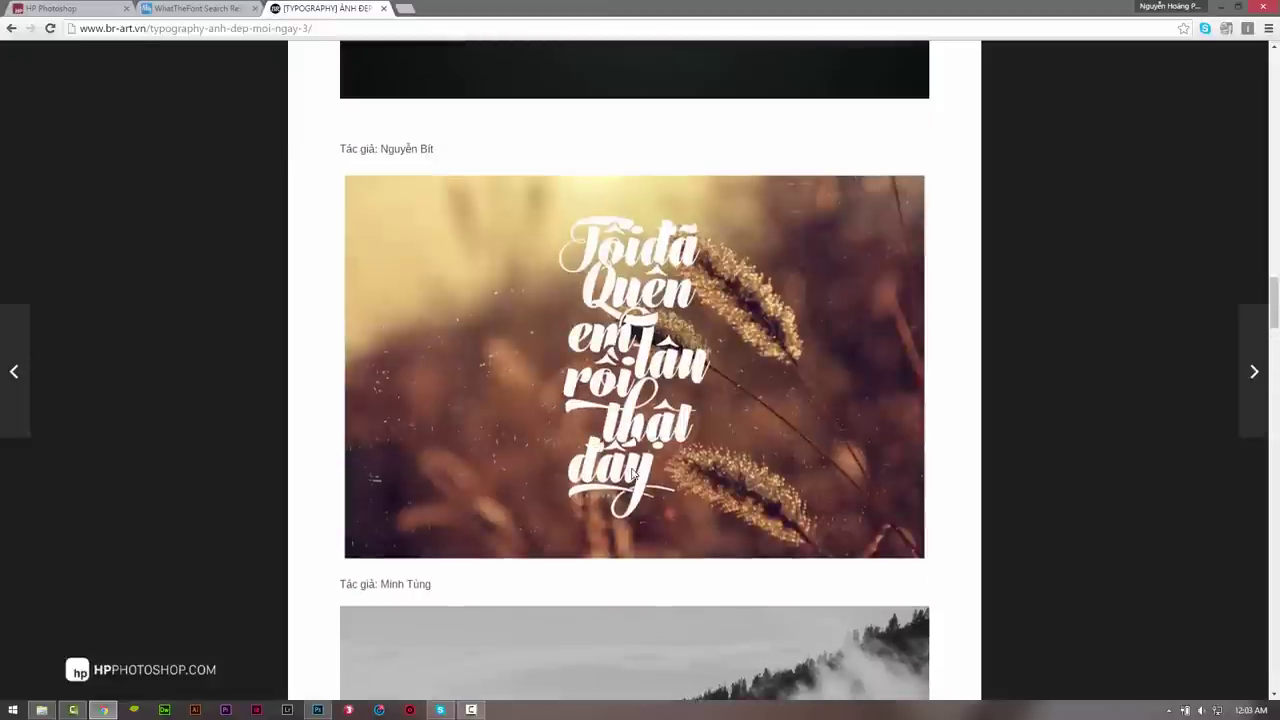
scroll(596, 339, up, 1)
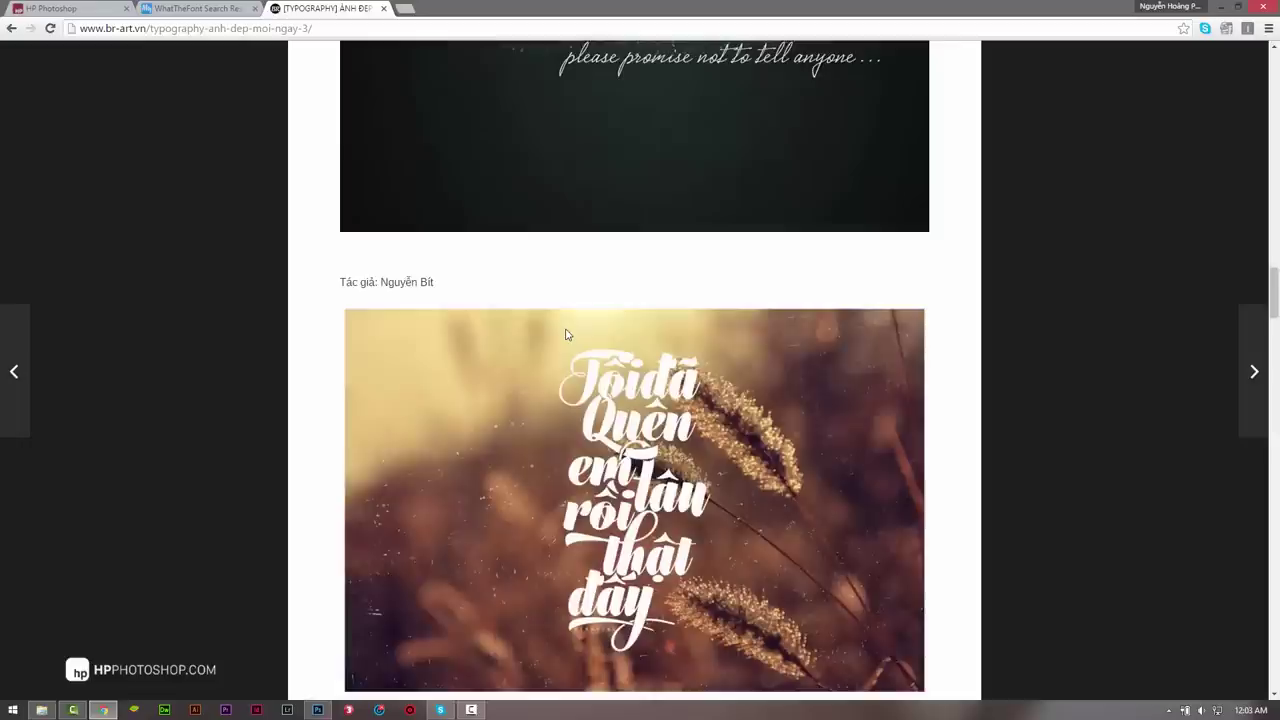
scroll(563, 331, up, 3)
scroll(563, 340, up, 3)
scroll(563, 363, down, 3)
scroll(757, 338, up, 4)
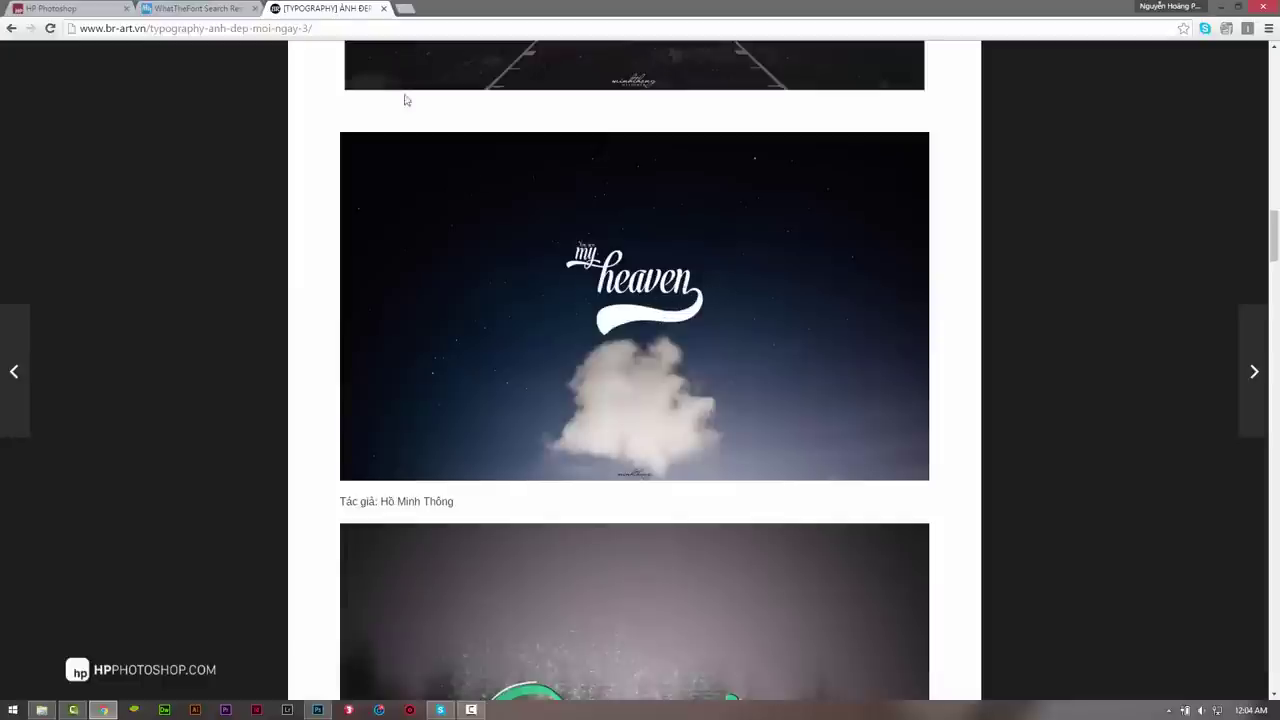
click(195, 8)
scroll(660, 454, down, 1)
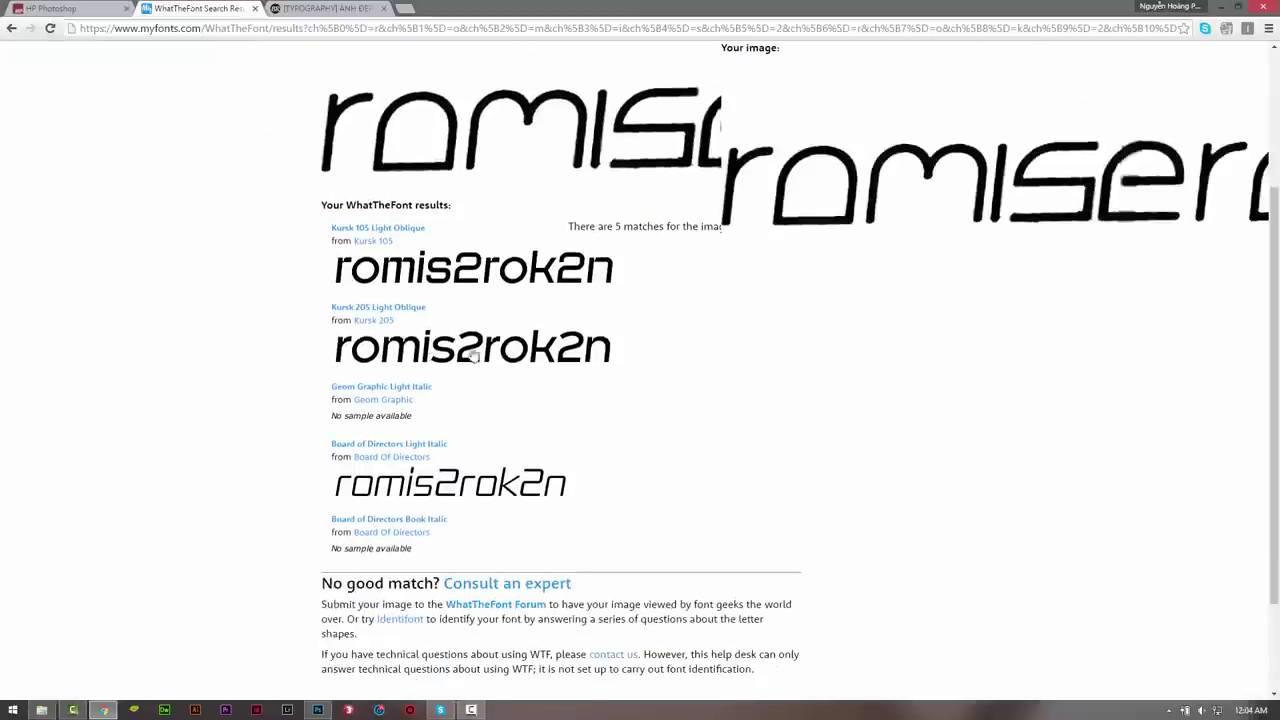
Open the Geom Graphic Light Italic font page and start a new tab for Google
click(386, 396)
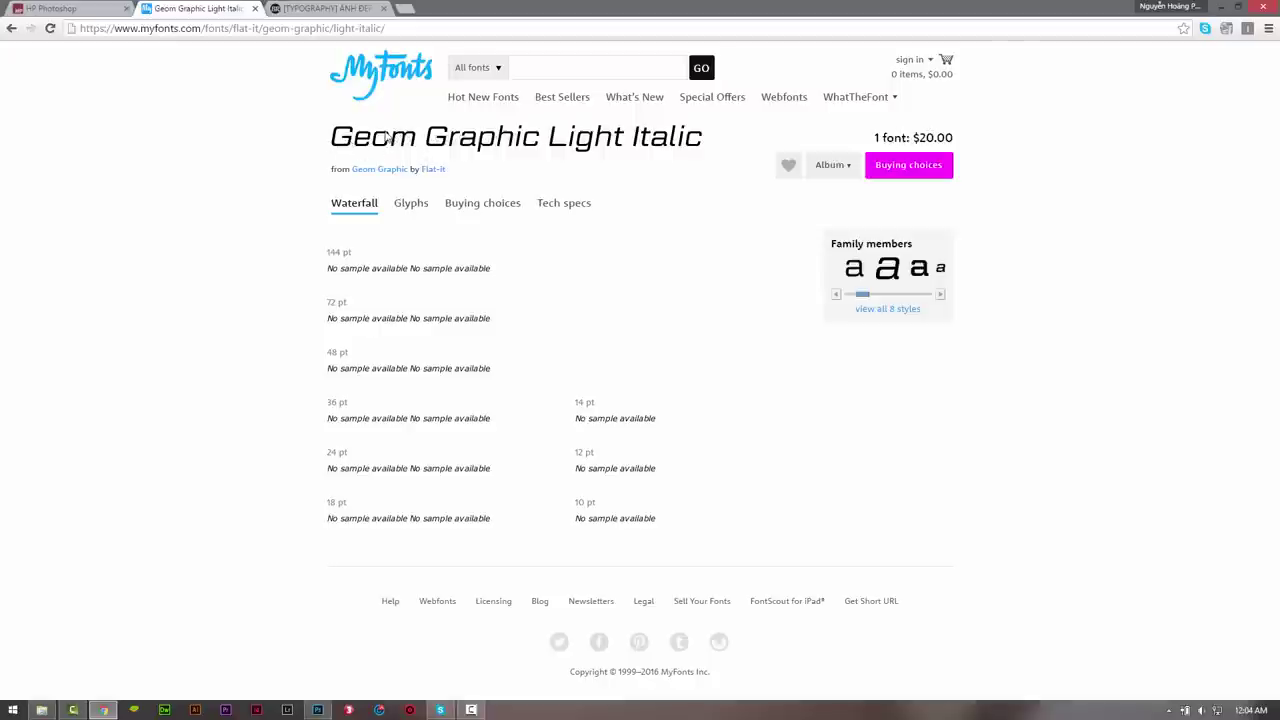
click(416, 14)
Search Google for 'geom graphic font việt hóa'
text(go)
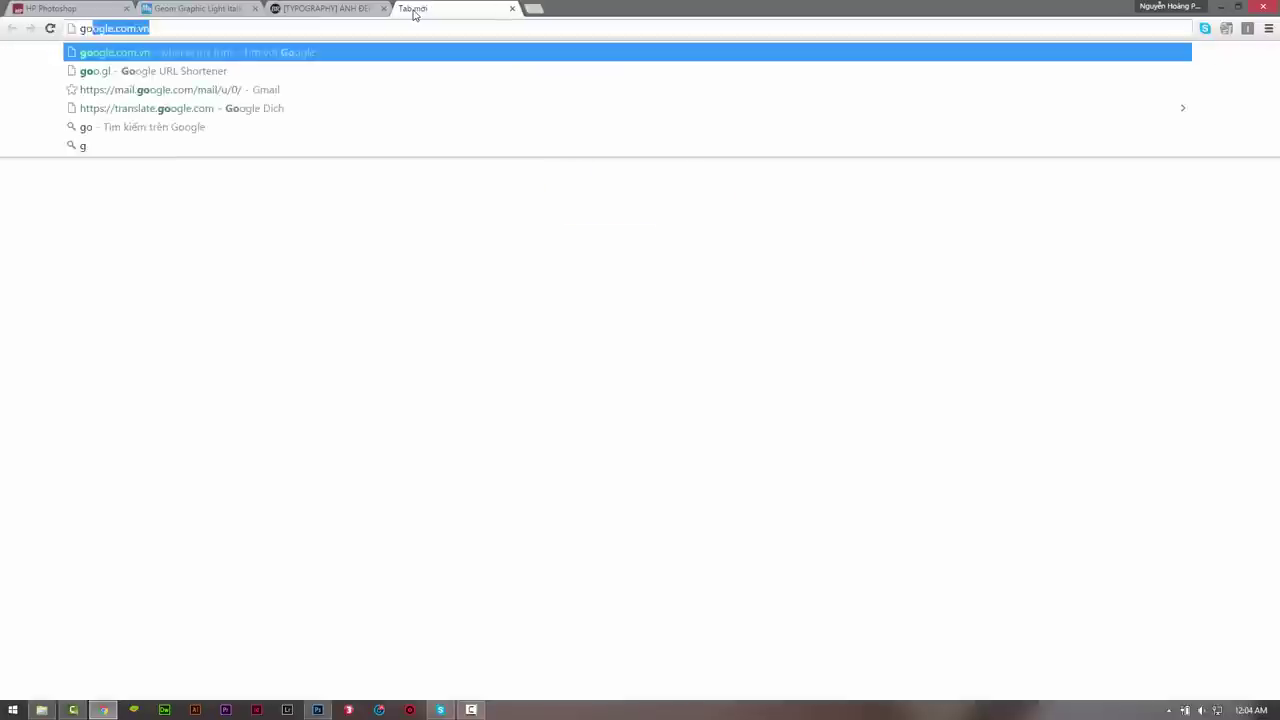
key(Return)
key(ctrl+shift+Tab)
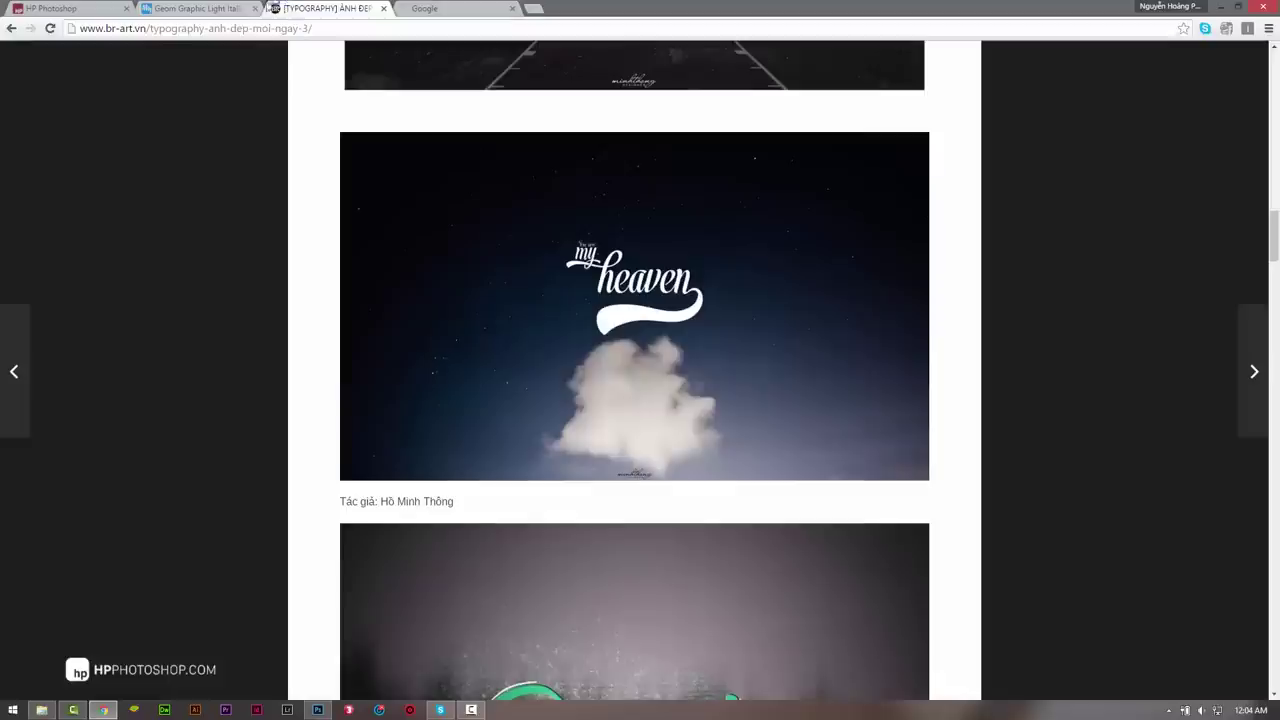
key(ctrl+shift+Tab)
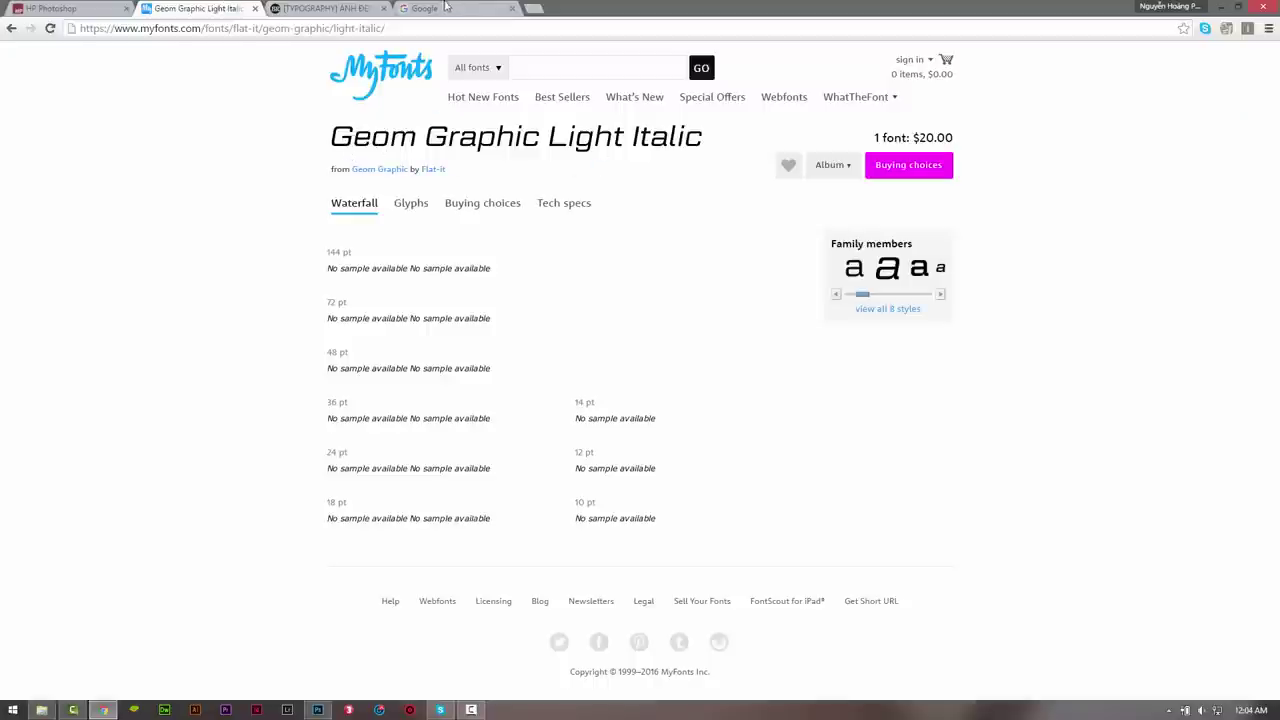
click(446, 8)
text(ge)
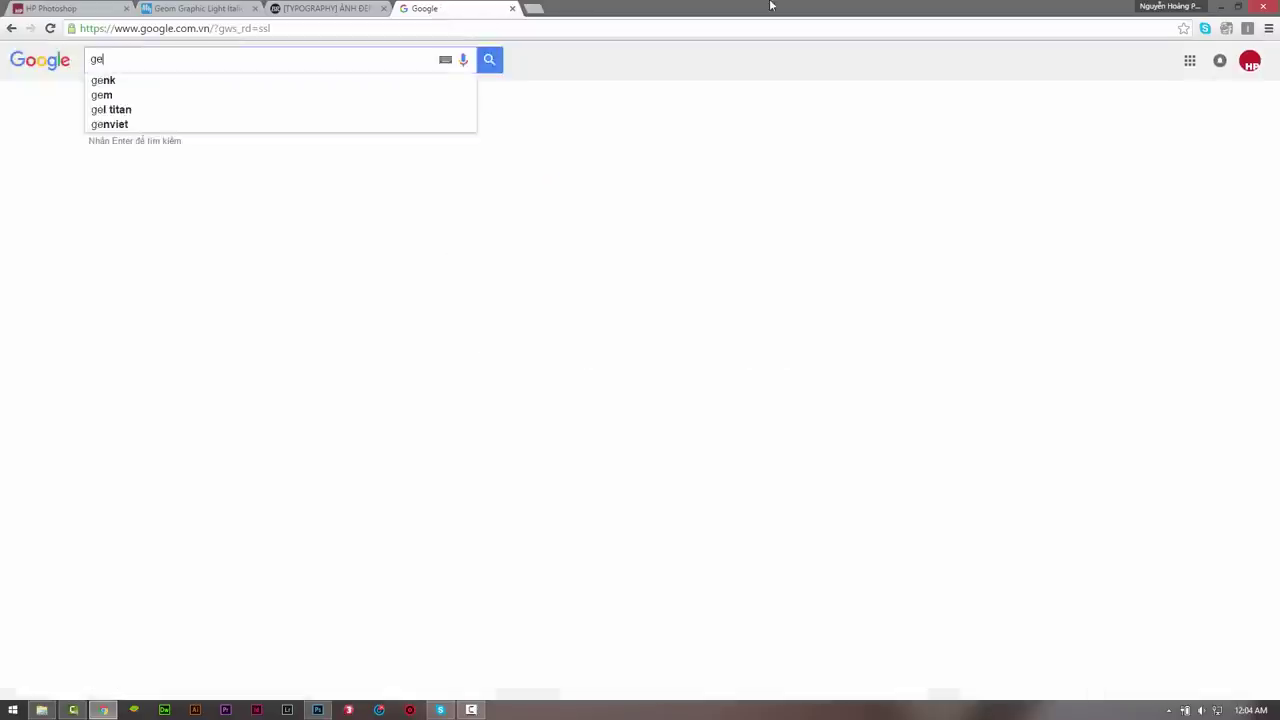
text(om graphic font vi)
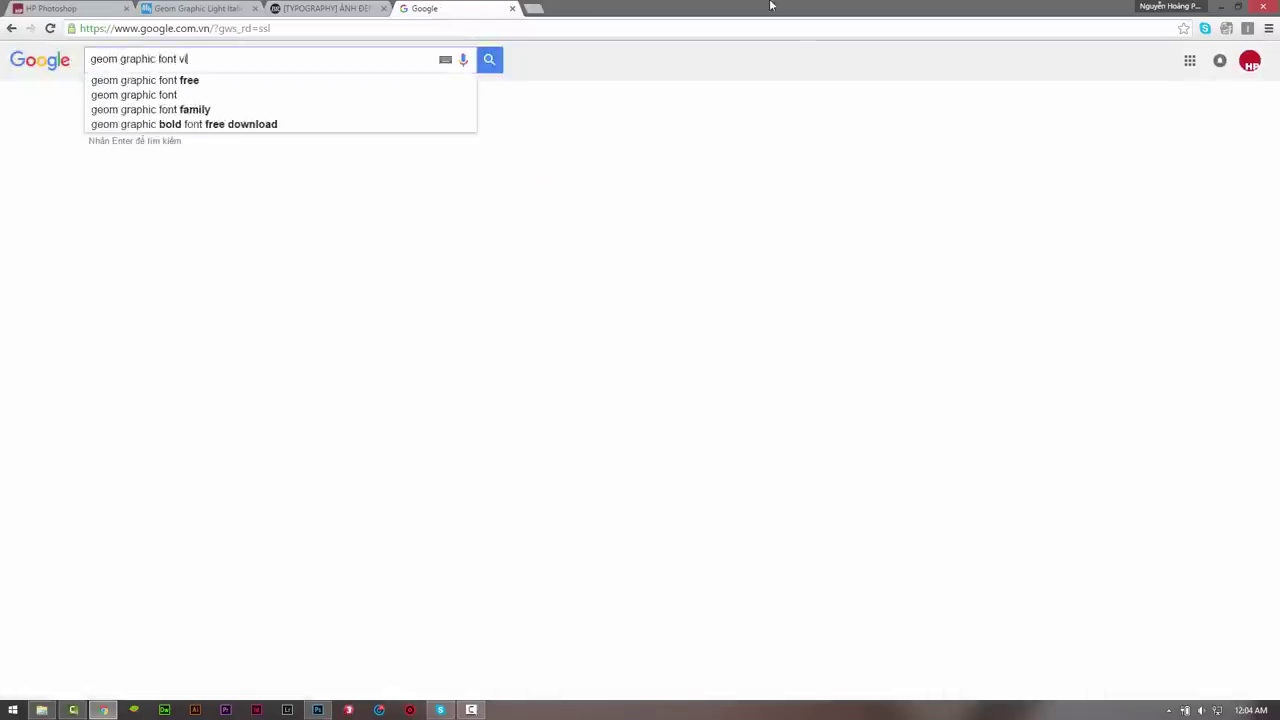
text(ệt hóa)
key(Return)
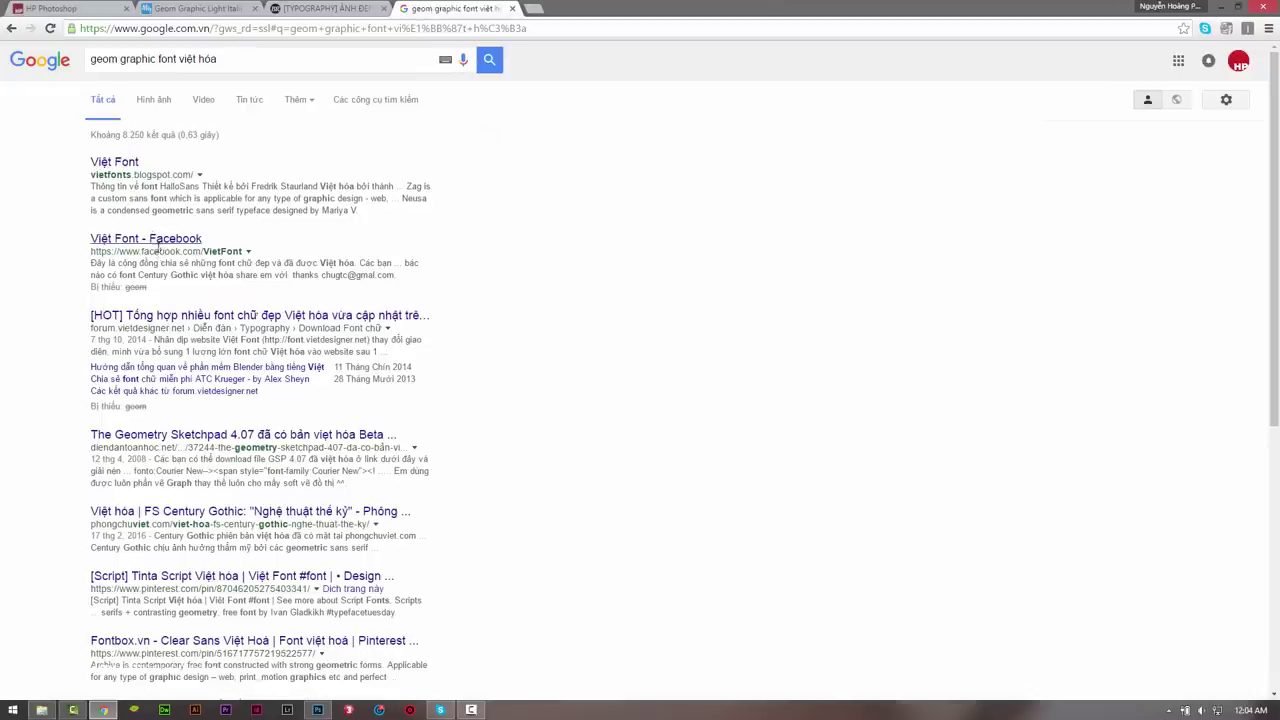
Scroll back up the br-art typography article, then return to the Geom Graphic Light Italic page
click(328, 7)
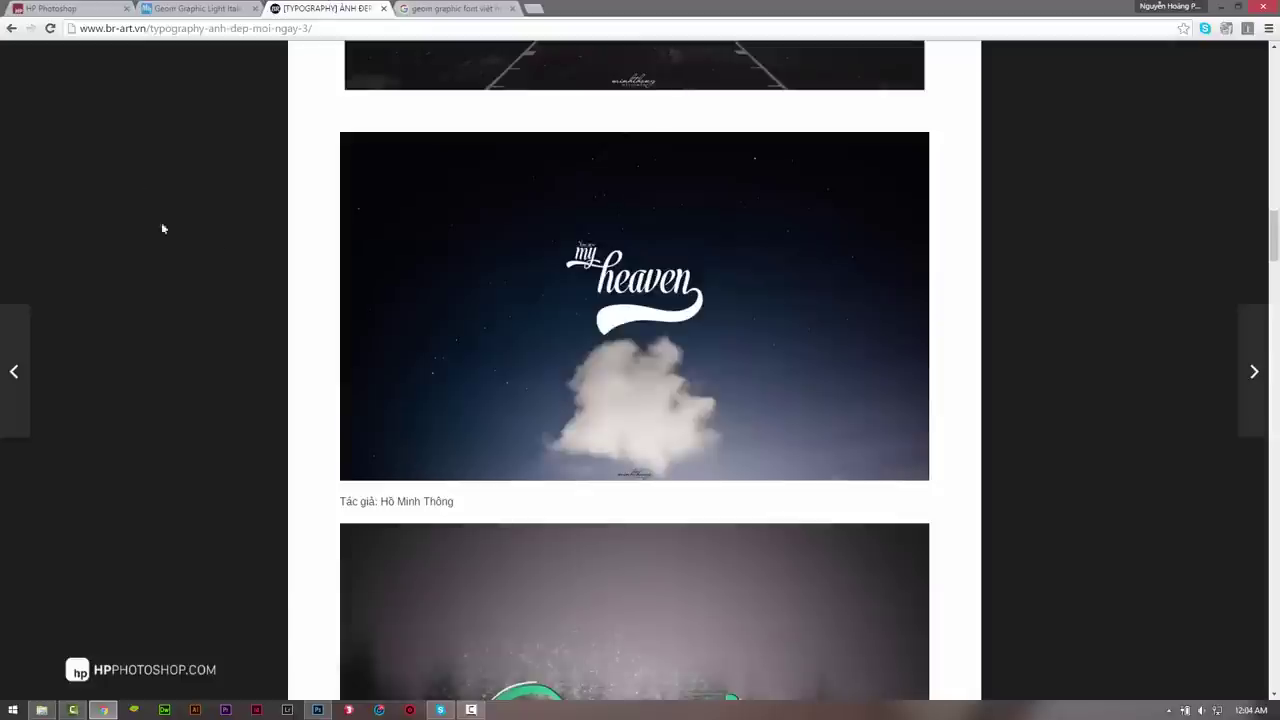
scroll(655, 294, up, 3)
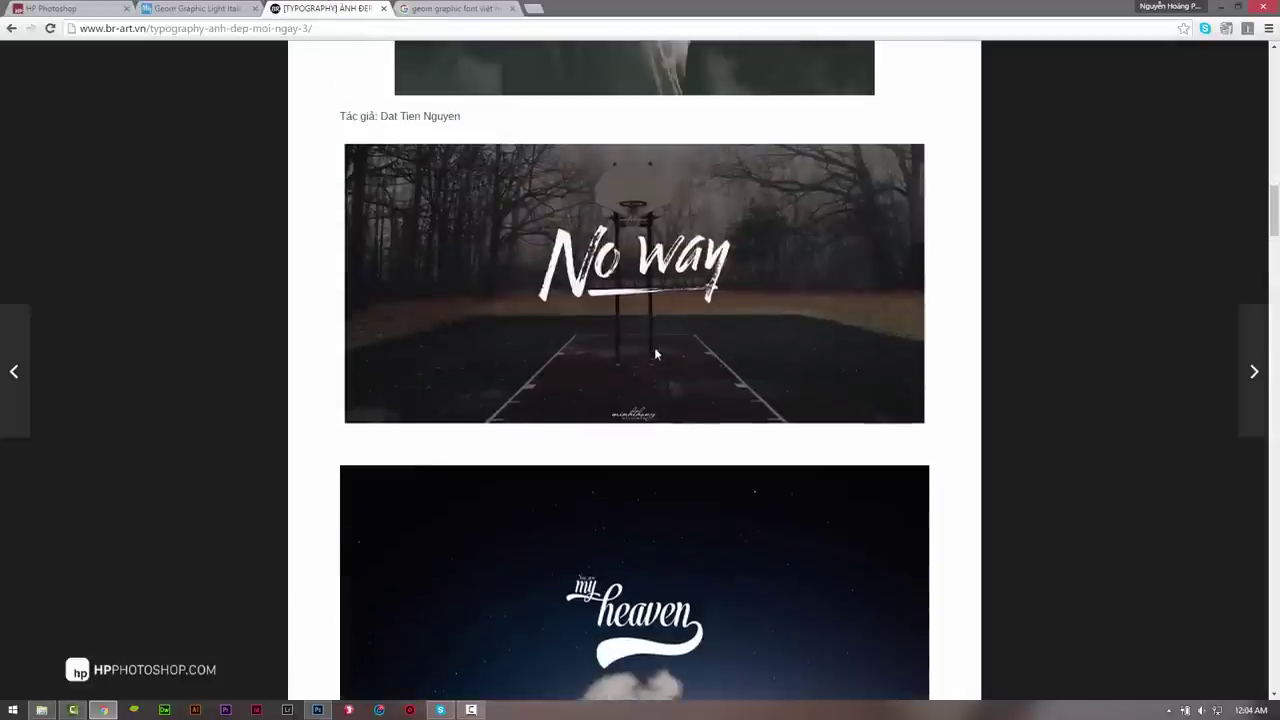
scroll(747, 260, up, 4)
scroll(737, 329, up, 4)
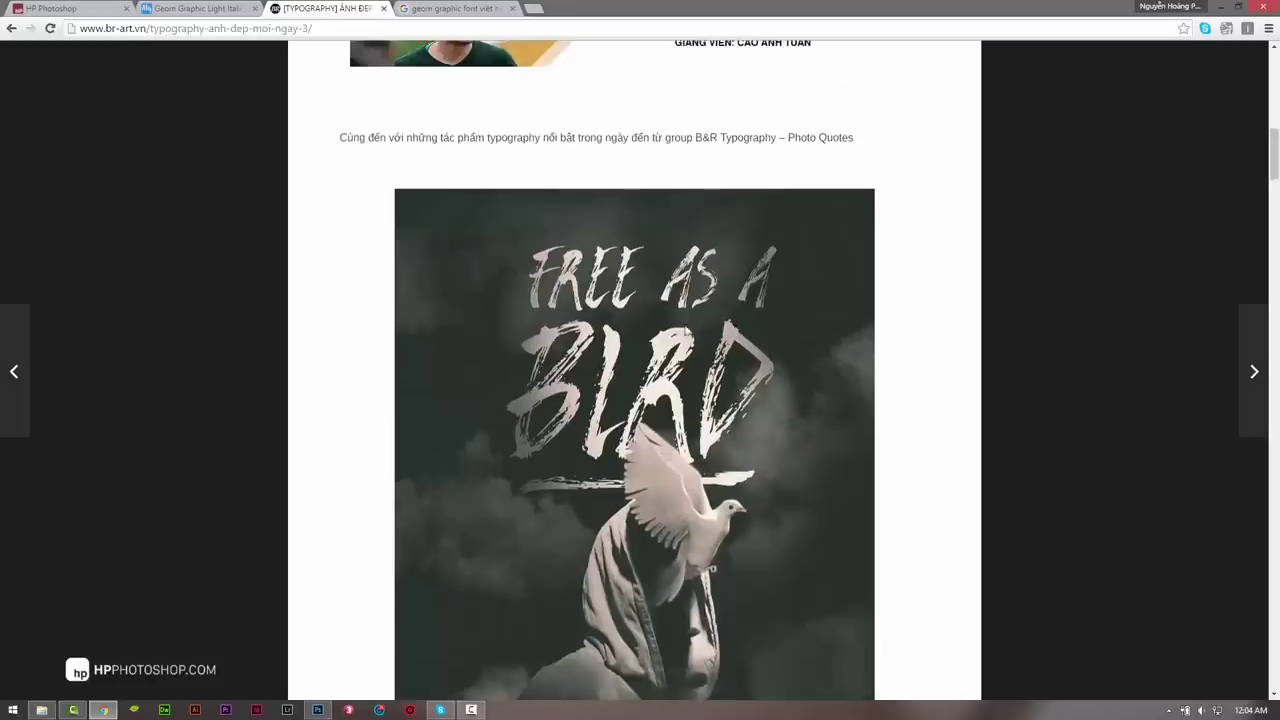
scroll(688, 330, up, 4)
click(418, 7)
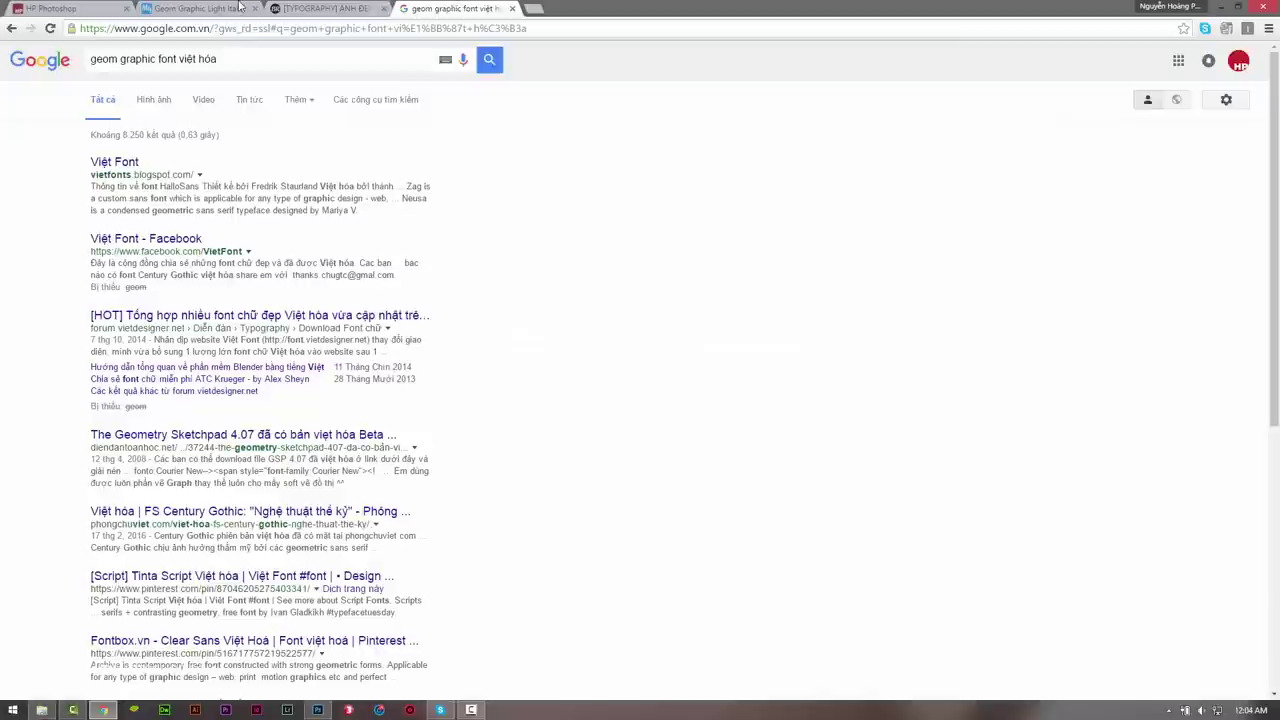
click(240, 8)
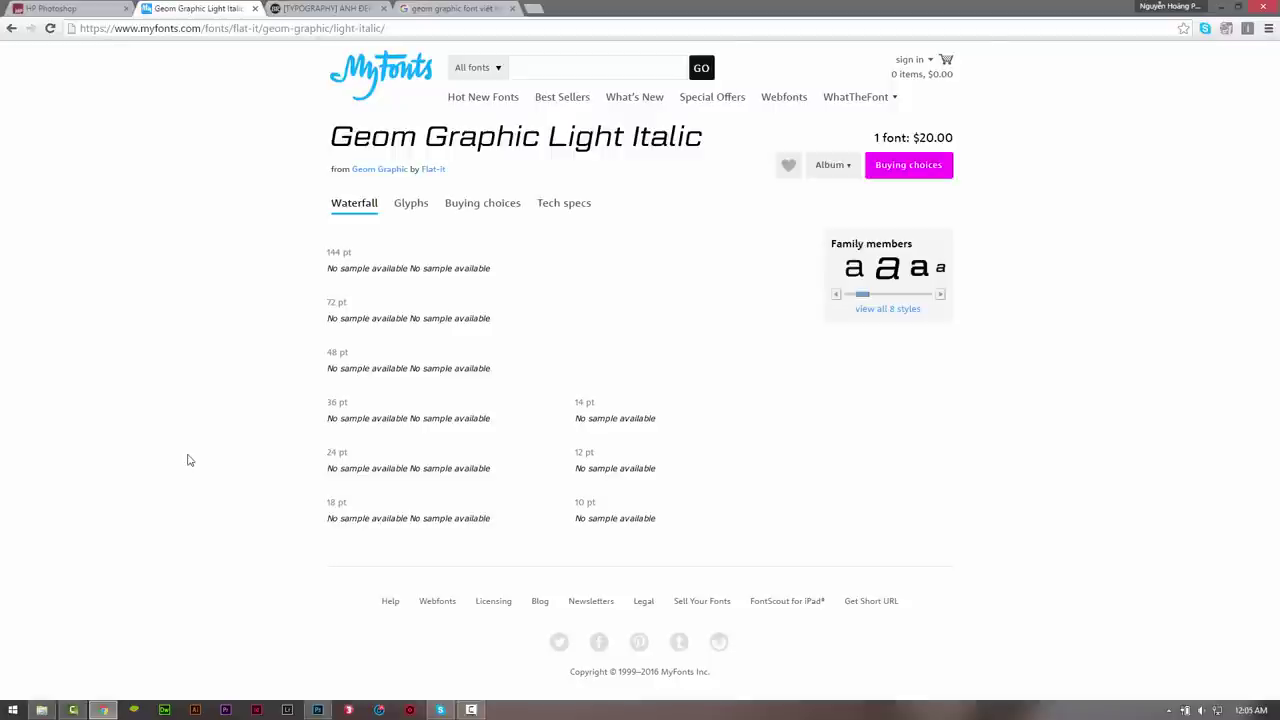
Go from the br-art typography article back to its Typography category listing
click(436, 8)
click(200, 8)
click(316, 8)
click(12, 28)
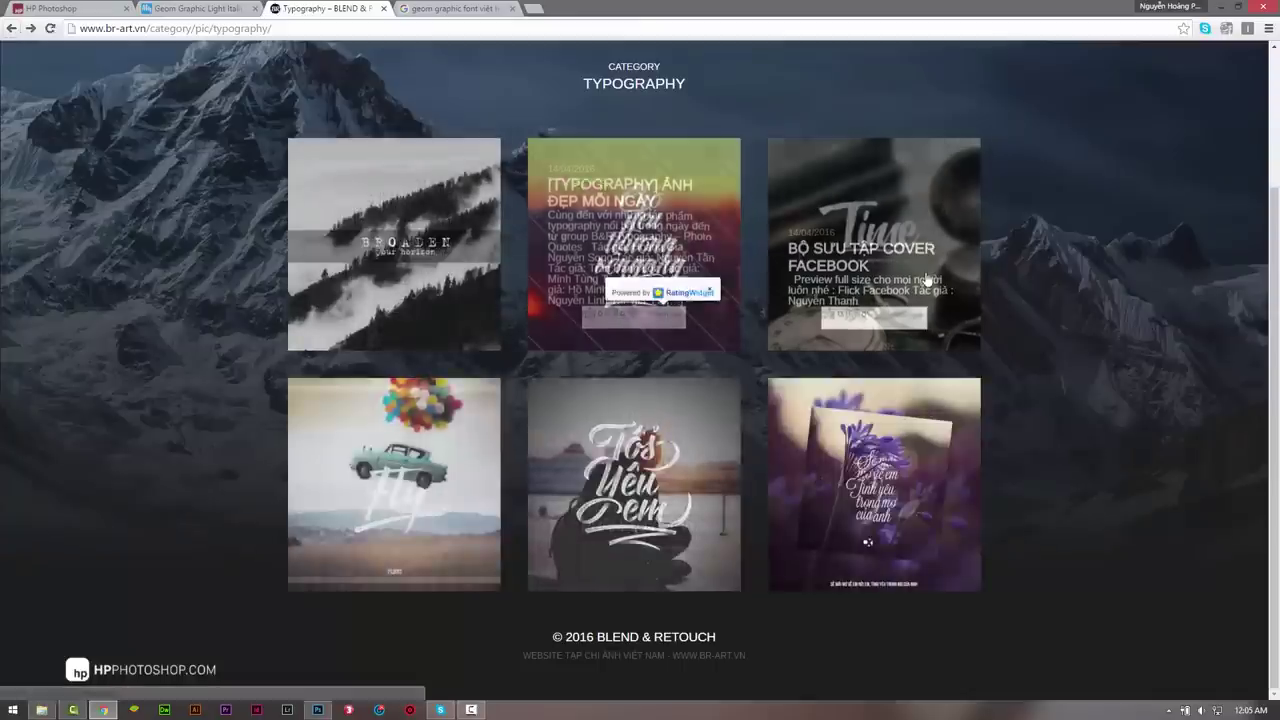
Open the 'Bộ Sưu Tập Cover Facebook' collection and scroll through its cover banners
click(930, 280)
scroll(150, 368, down, 1)
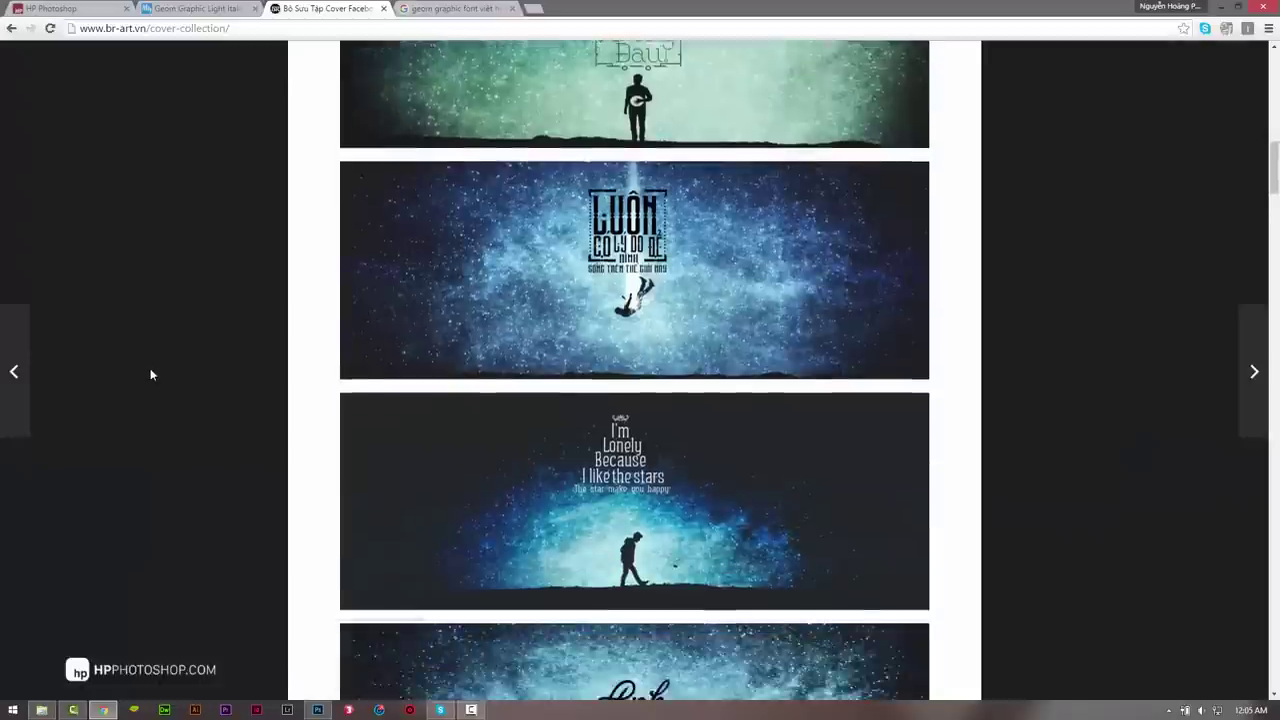
scroll(150, 368, down, 5)
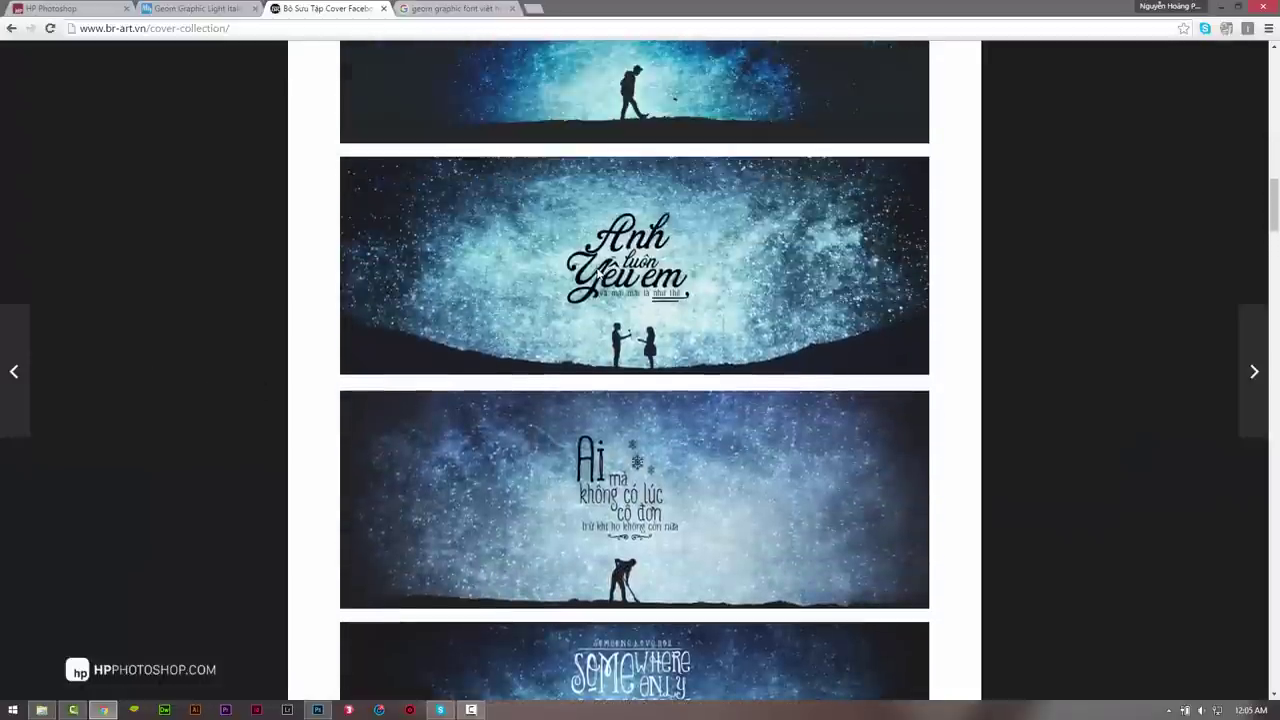
scroll(466, 316, down, 5)
scroll(466, 316, down, 3)
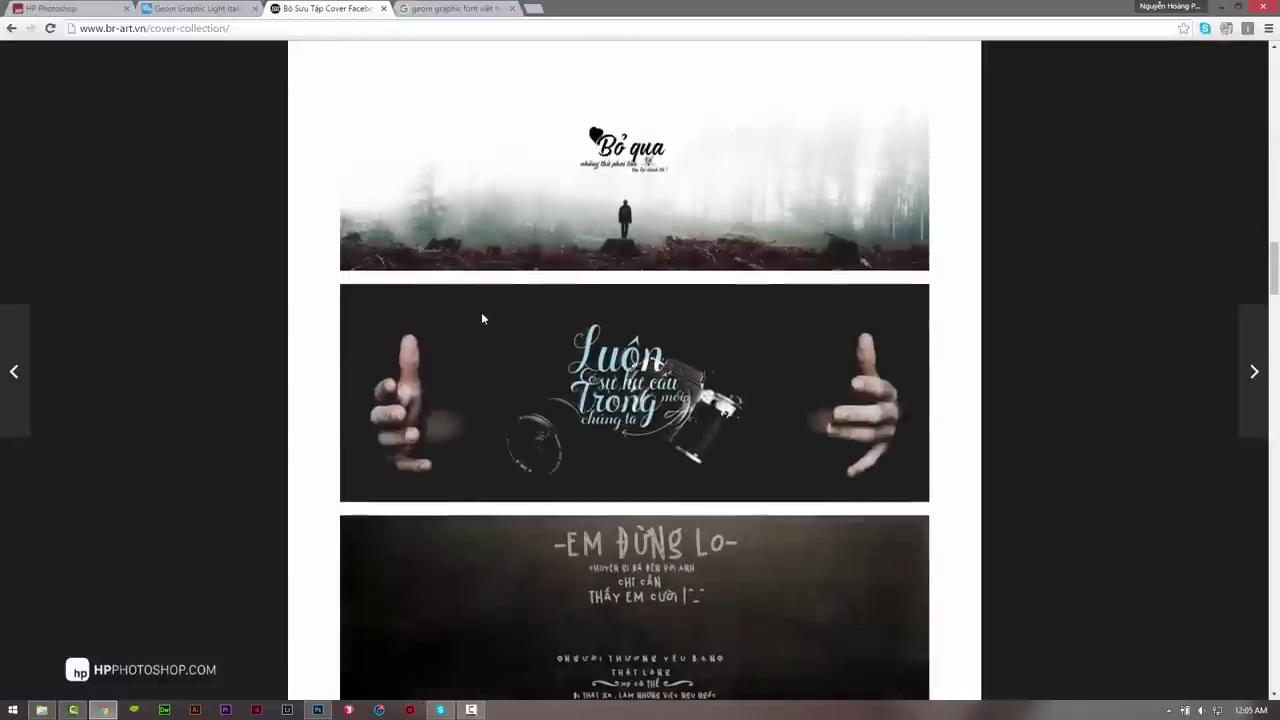
scroll(435, 338, down, 3)
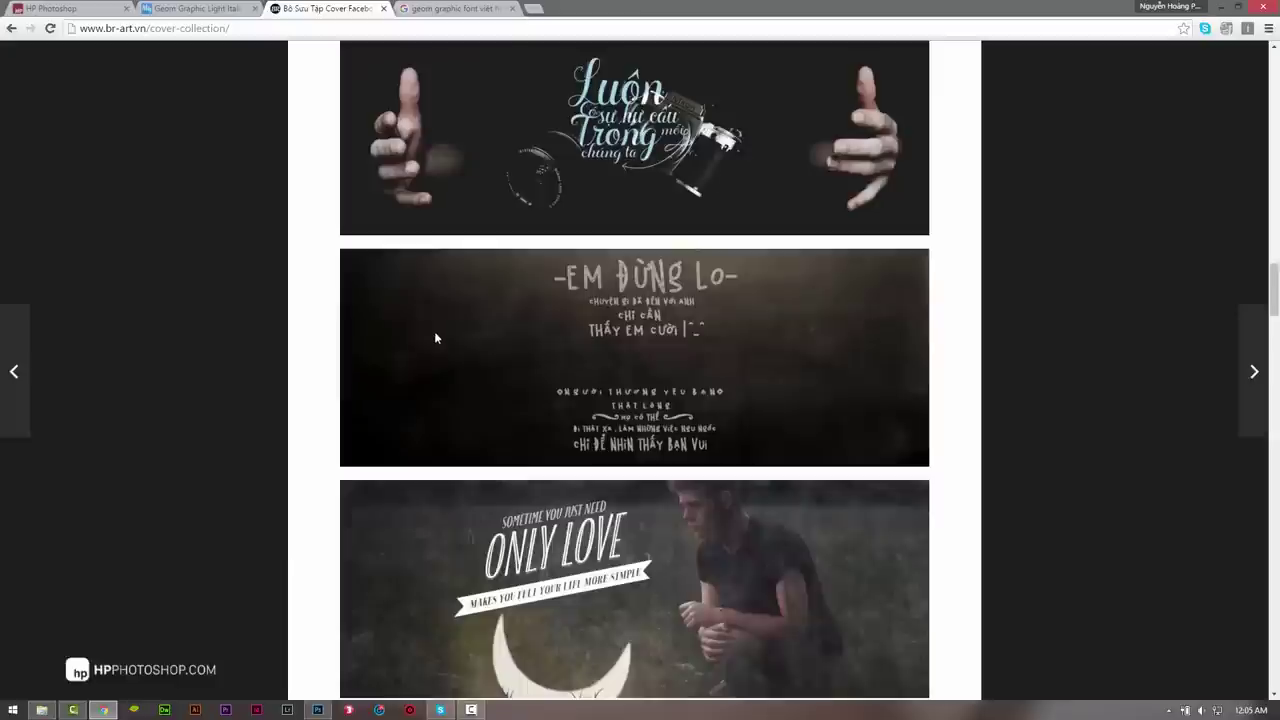
Scroll the HPphotoshop.com home page down to the Photoshop course order form and back up
click(60, 8)
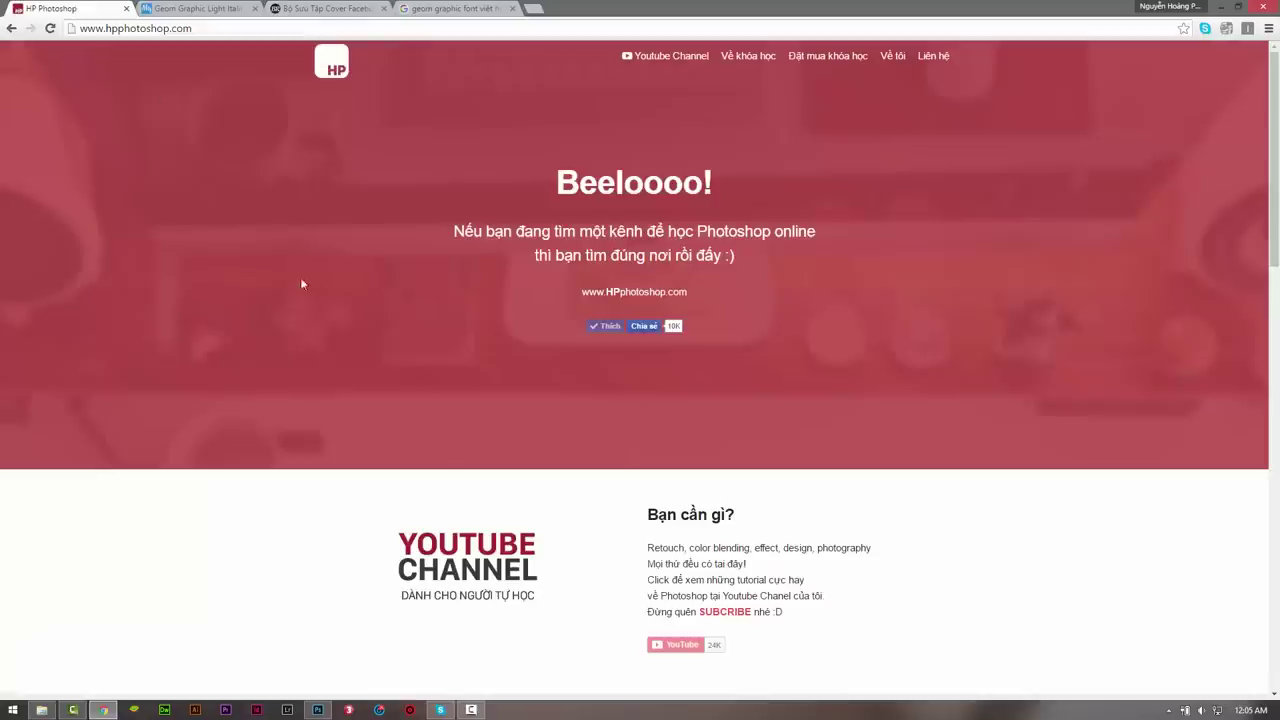
scroll(217, 288, down, 3)
scroll(217, 288, down, 4)
scroll(218, 291, up, 4)
scroll(218, 291, down, 2)
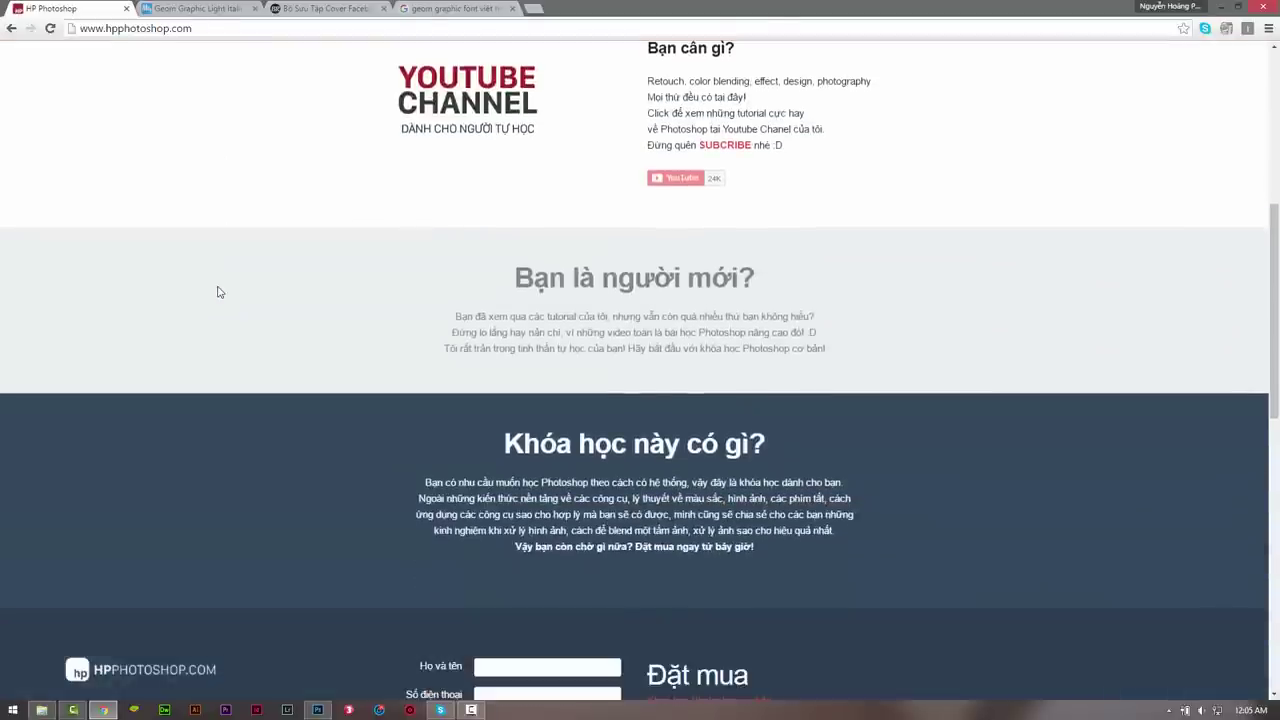
scroll(217, 288, down, 2)
scroll(217, 285, down, 3)
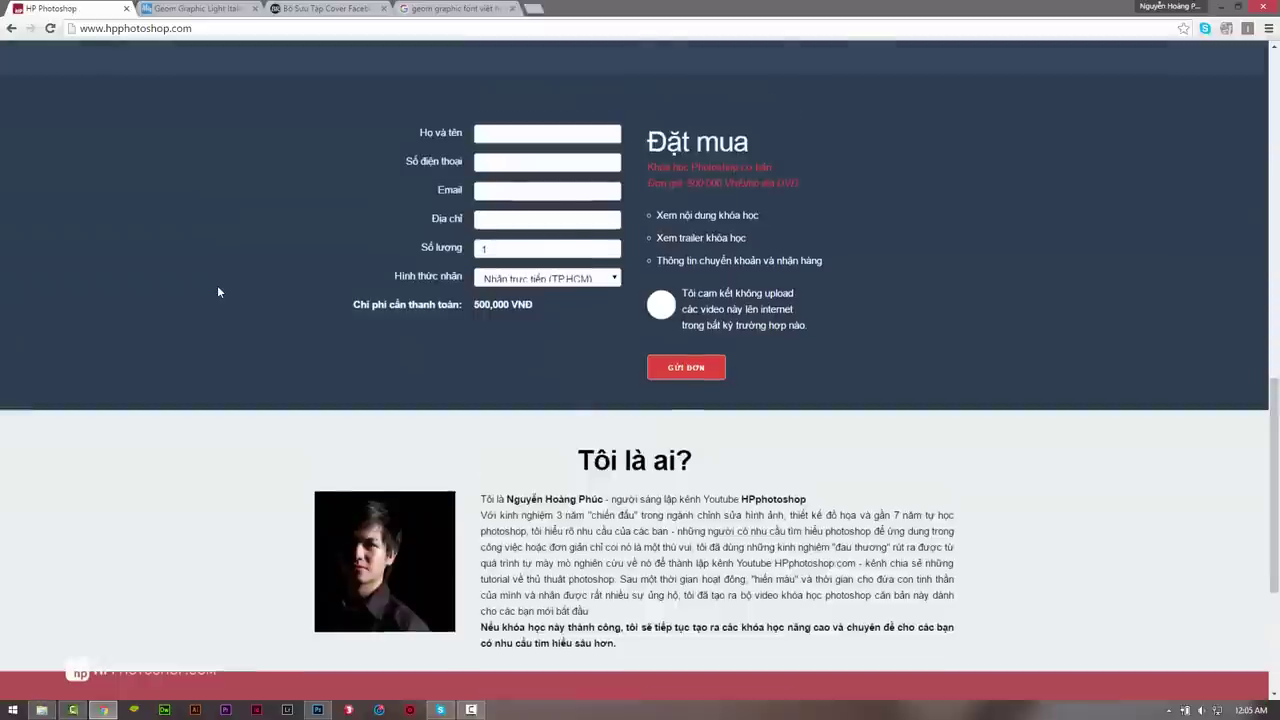
scroll(217, 285, up, 1)
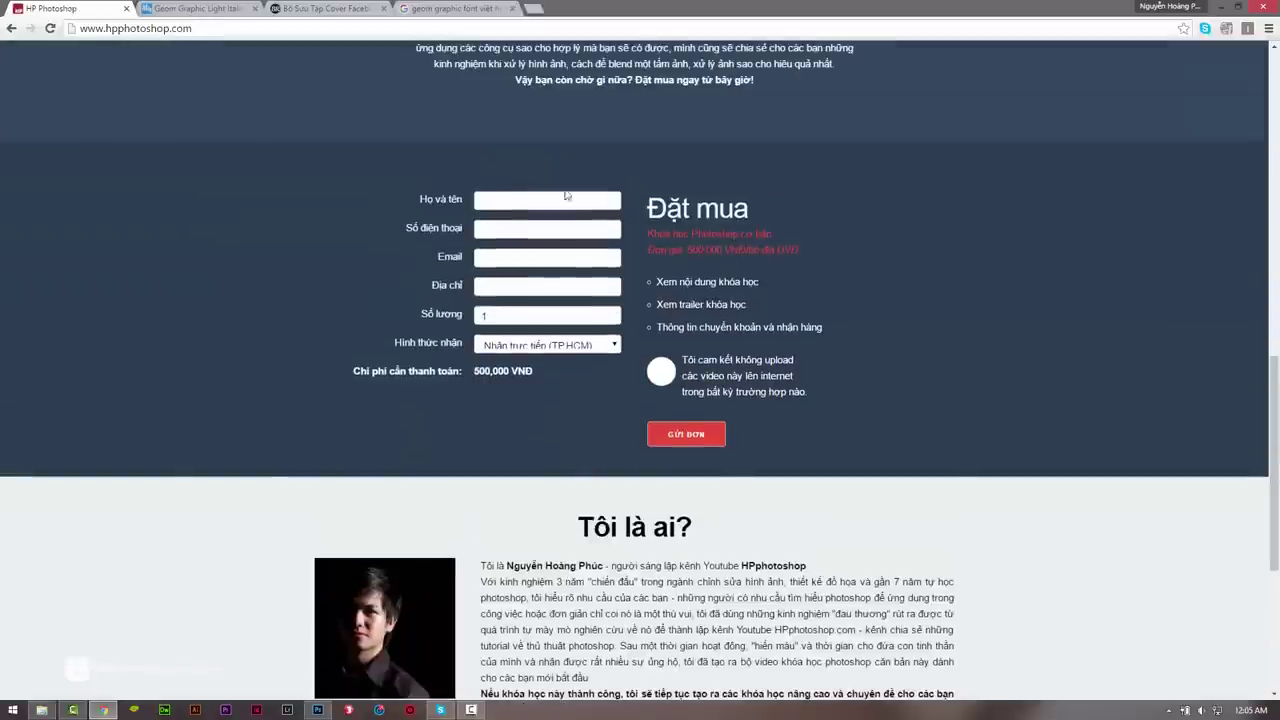
scroll(286, 354, up, 5)
scroll(286, 354, down, 1)
scroll(450, 260, down, 4)
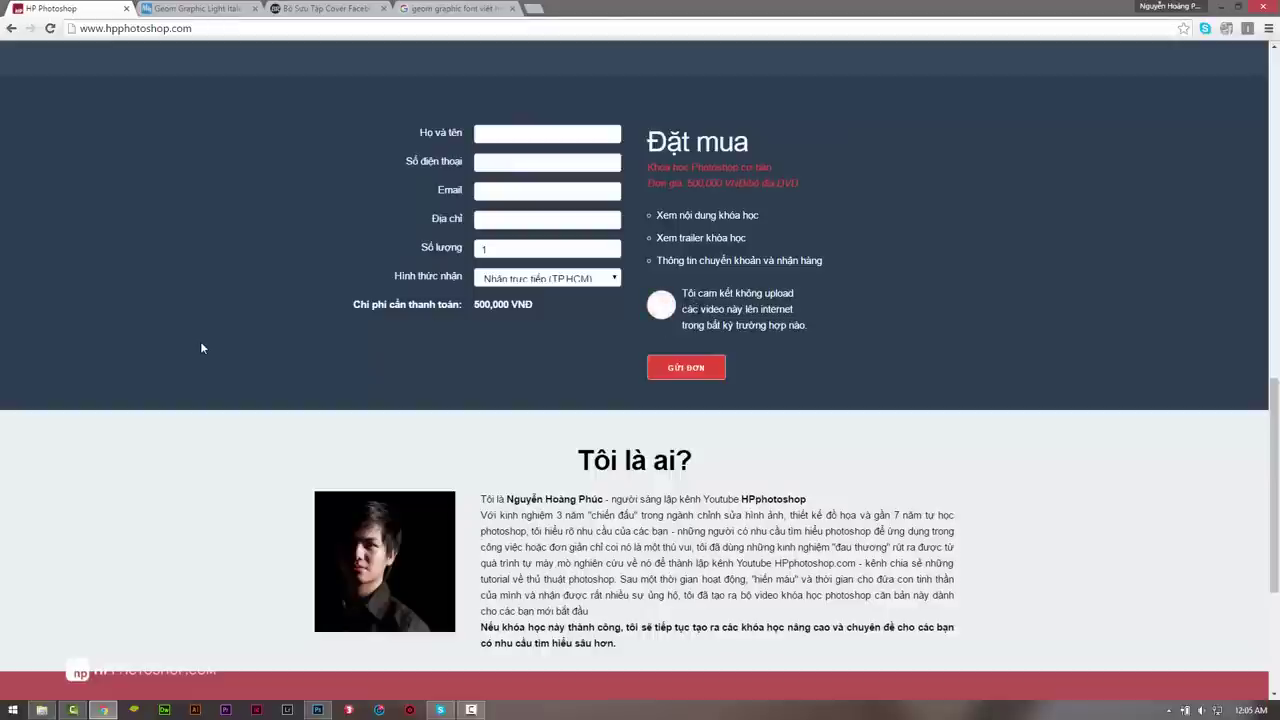
scroll(196, 350, up, 10)
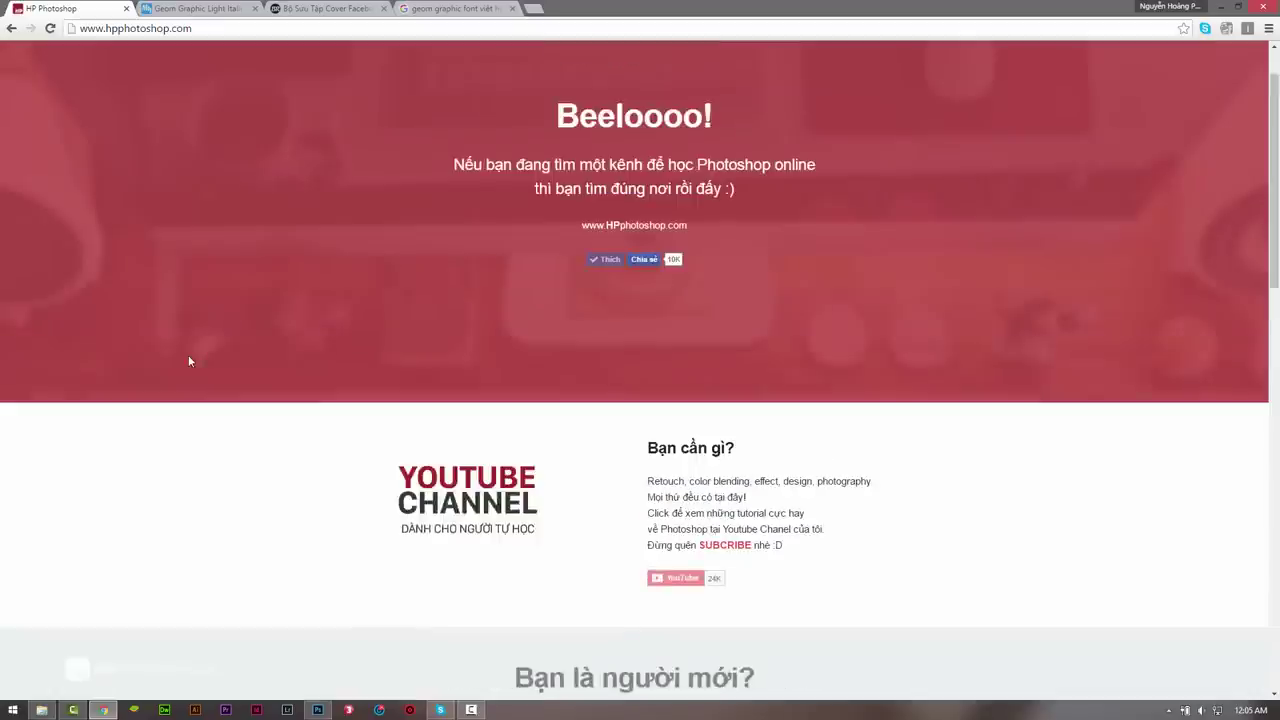
scroll(189, 361, up, 1)
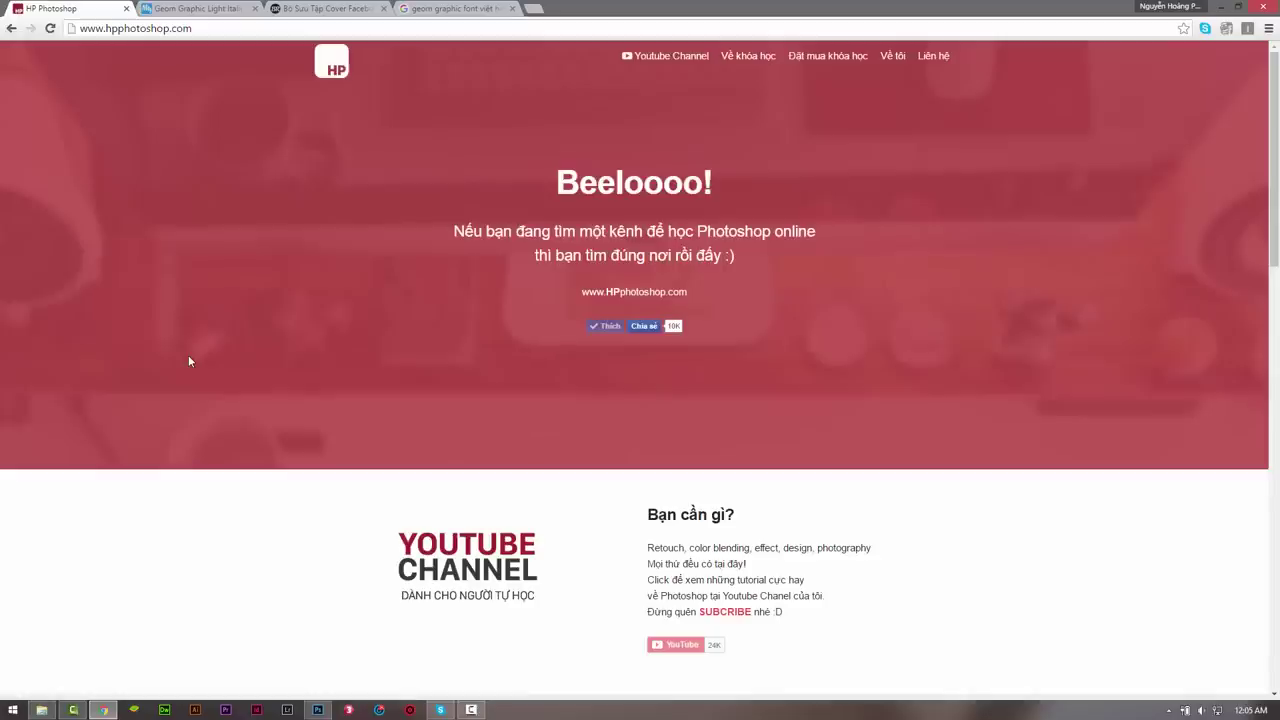